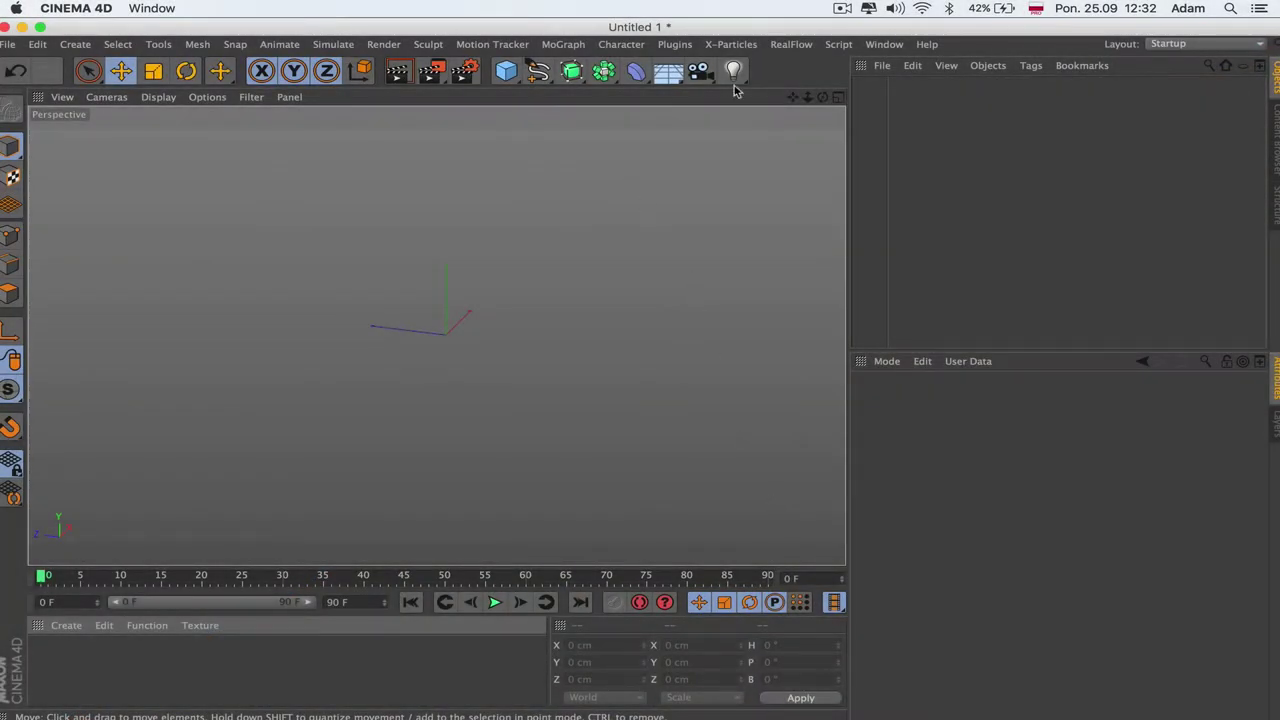
- Add a RealFlow Circle emitter to the empty scene and give its attribute settings more room
{"action": "left_click", "coordinate": [791, 44]}
{"action": "mouse_move", "coordinate": [835, 96]}
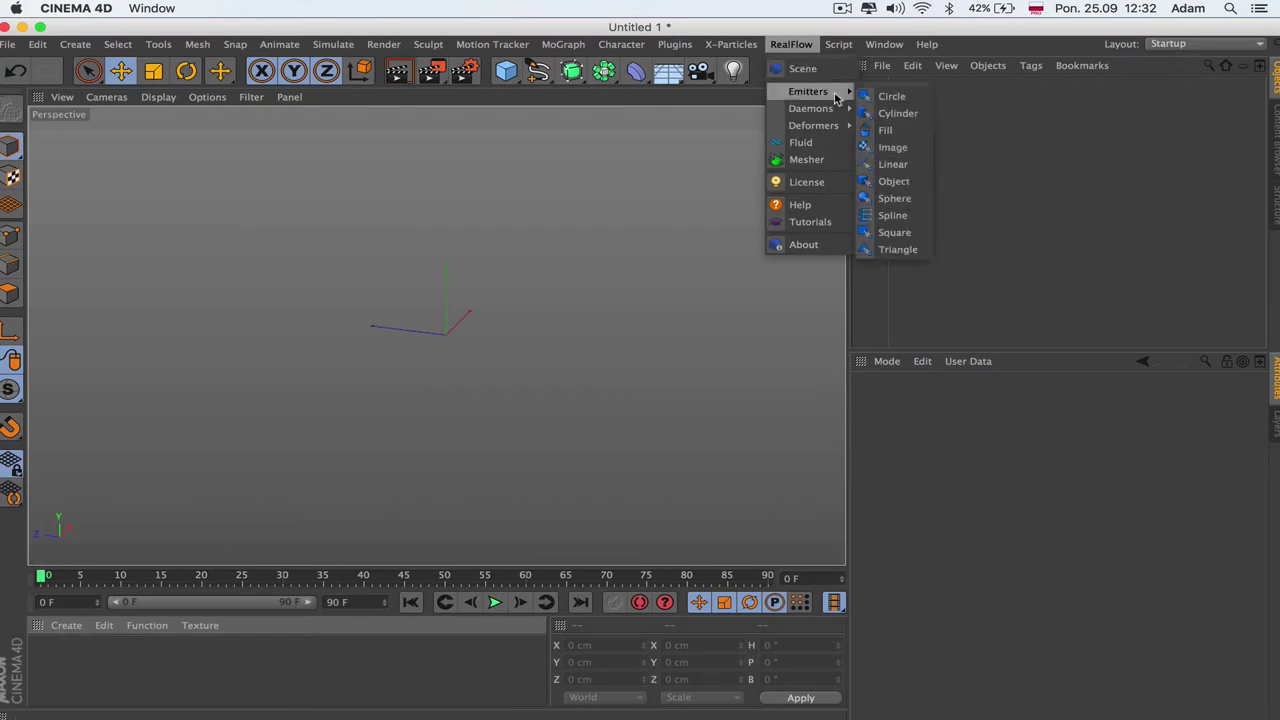
{"action": "left_click", "coordinate": [888, 97]}
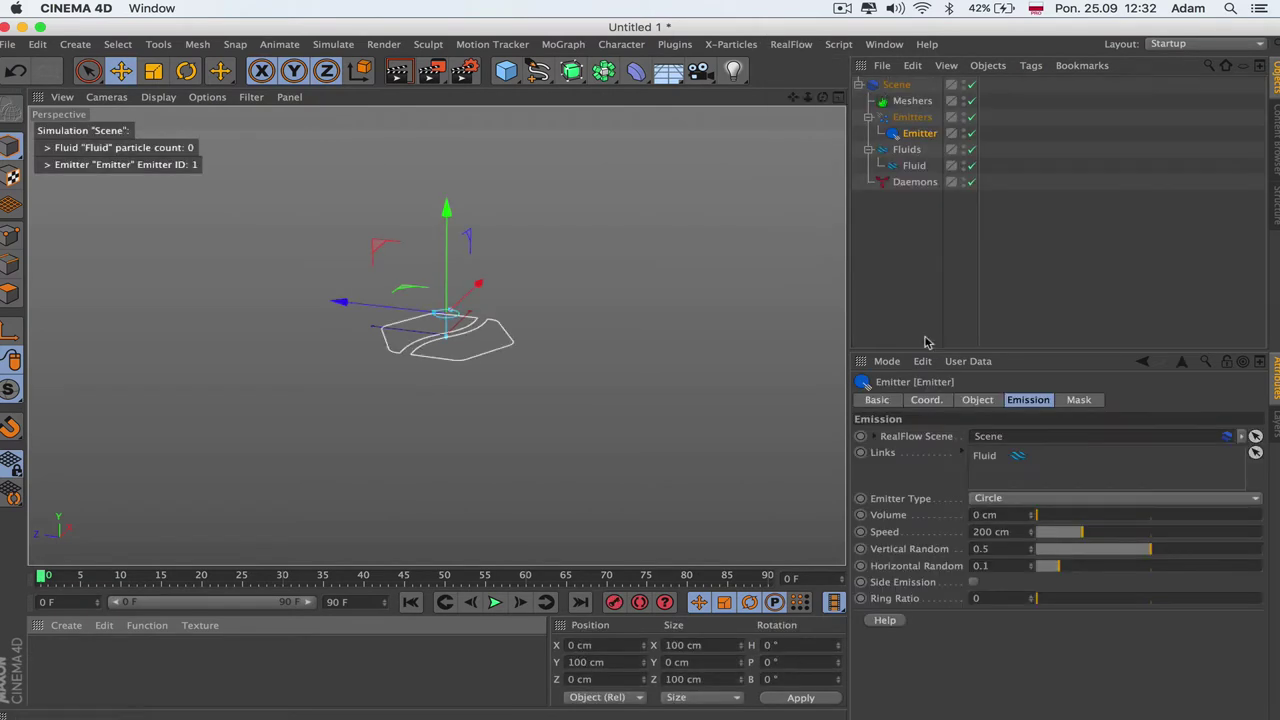
{"action": "left_click", "coordinate": [997, 498]}
{"action": "left_click", "coordinate": [1012, 500]}
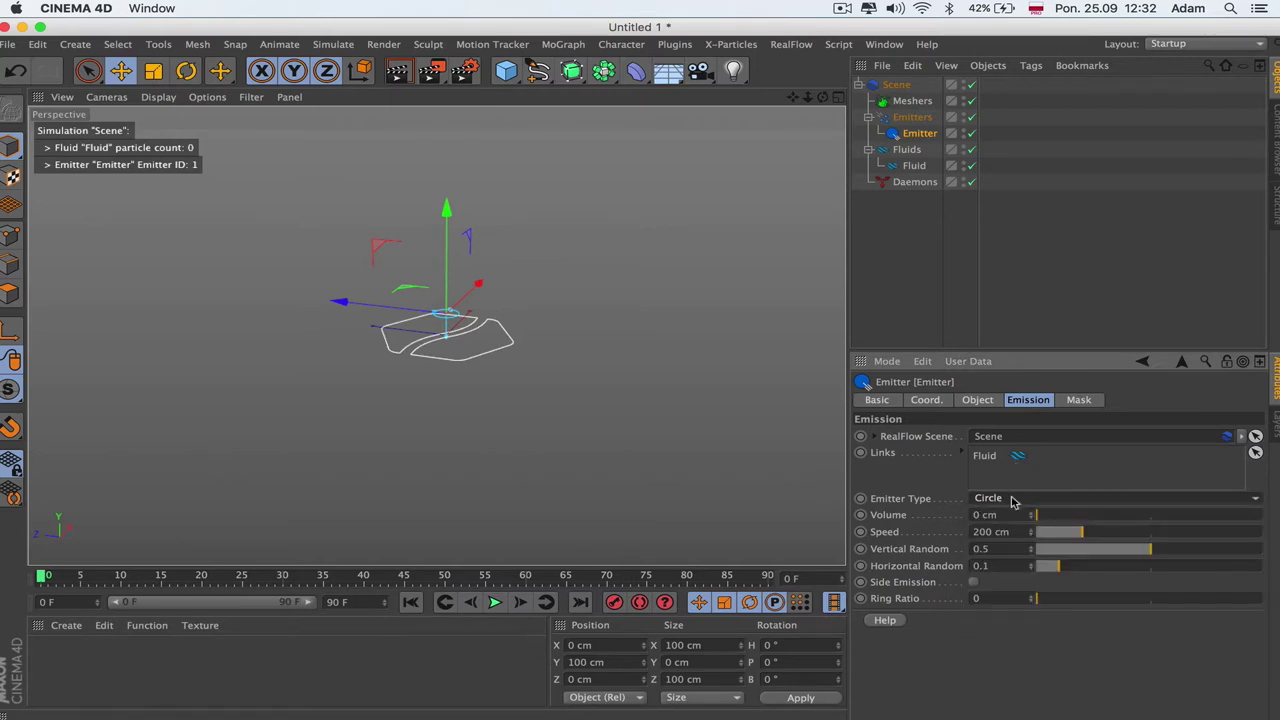
{"action": "left_click_drag", "start_coordinate": [955, 351], "coordinate": [950, 285]}
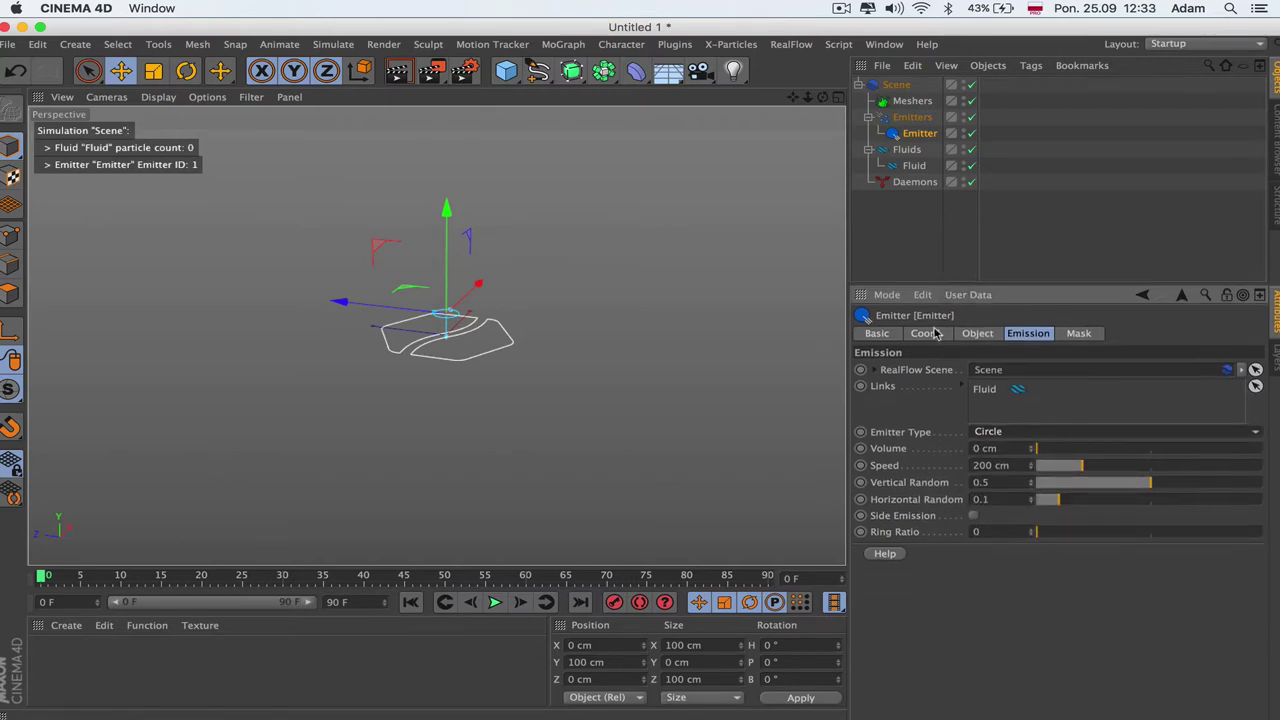
- Review the emitter's basic, coordinate and object properties, briefly widening the emitter and undoing it, and return to its emission settings
{"action": "left_click", "coordinate": [877, 334]}
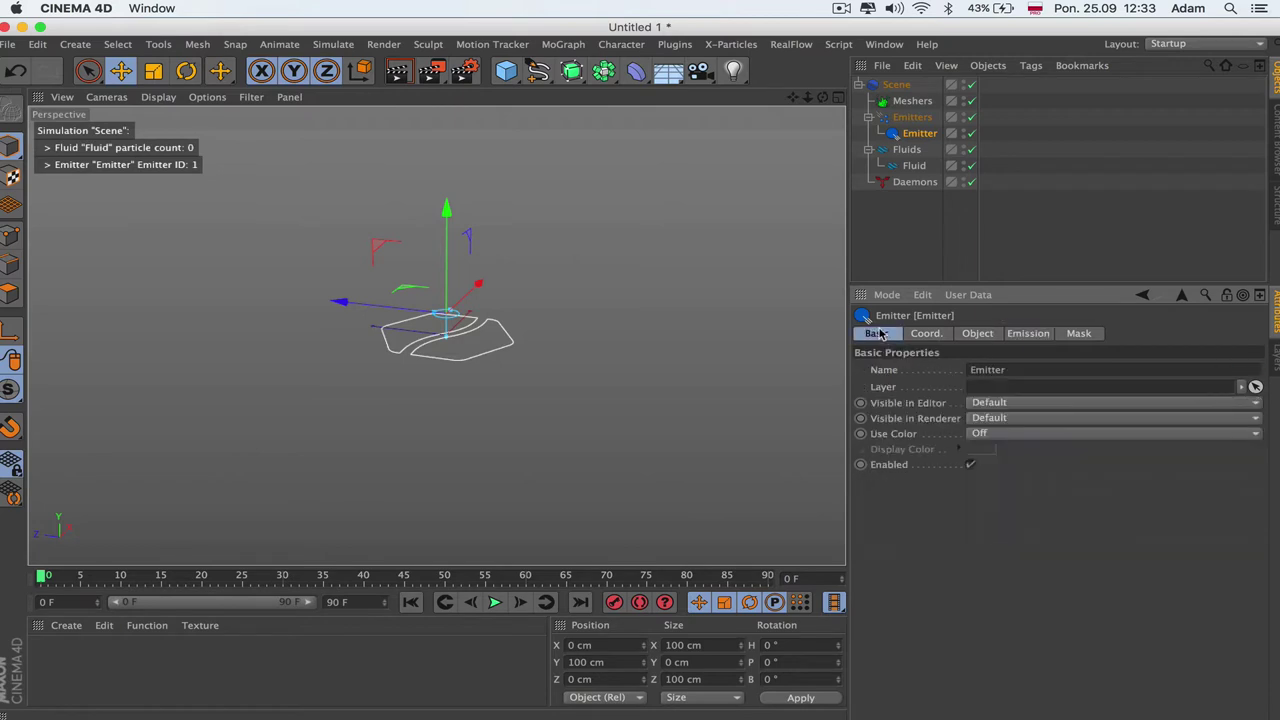
{"action": "left_click", "coordinate": [924, 334]}
{"action": "left_click", "coordinate": [979, 334]}
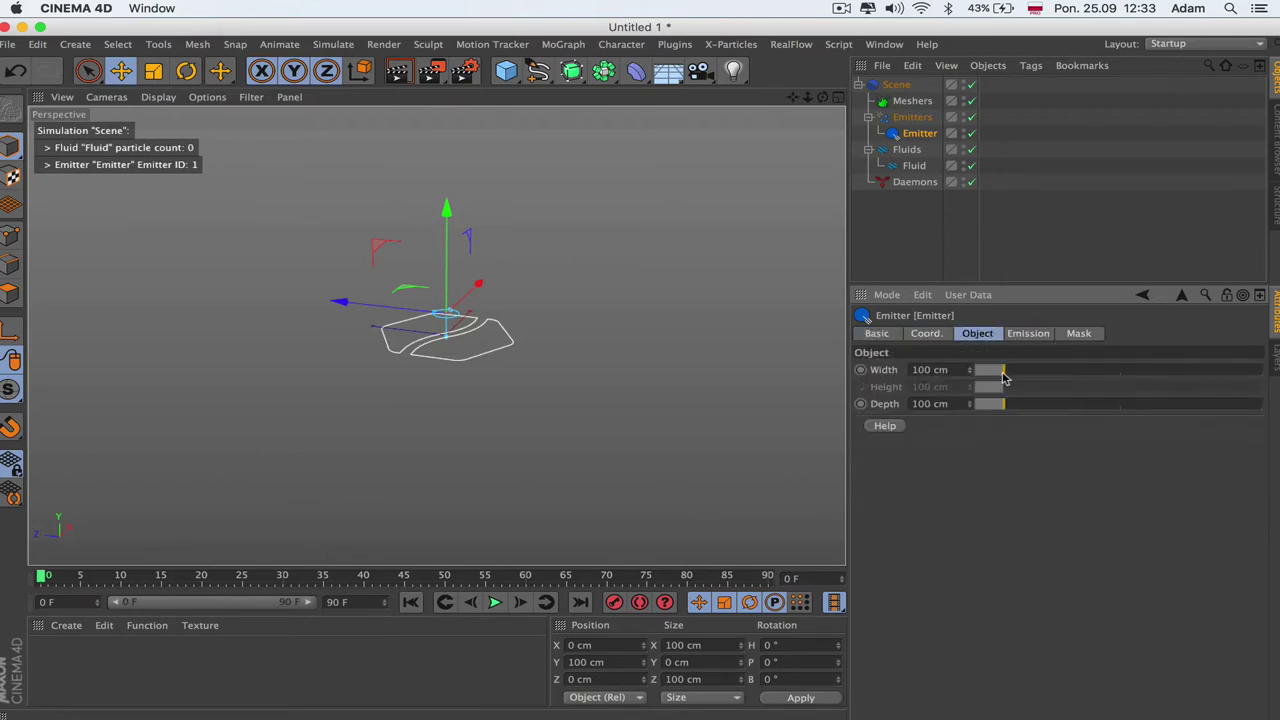
{"action": "left_click_drag", "start_coordinate": [1004, 377], "coordinate": [1046, 377]}
{"action": "key", "text": "super+z"}
{"action": "left_click", "coordinate": [1030, 335]}
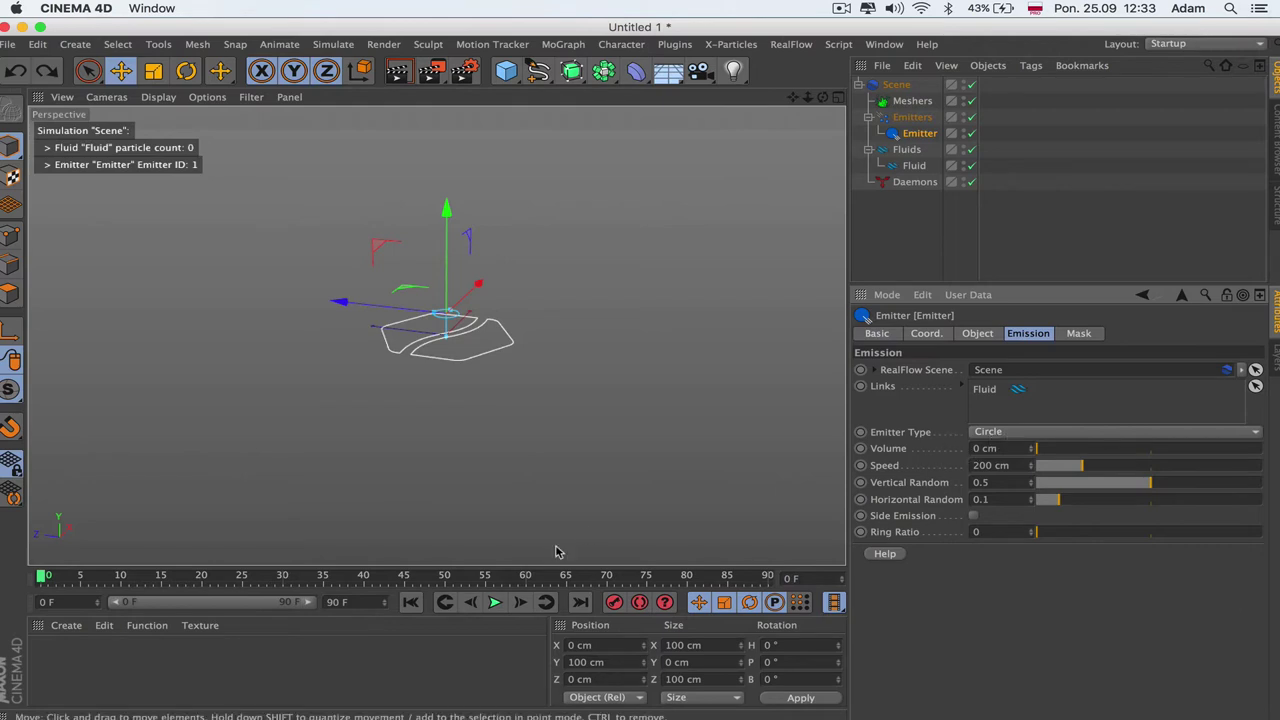
- Play the simulation to examine the particle stream from the circle emitter, and rewind it to the start
{"action": "left_click", "coordinate": [494, 601]}
{"action": "scroll", "coordinate": [615, 376], "scroll_direction": "up", "scroll_amount": 5}
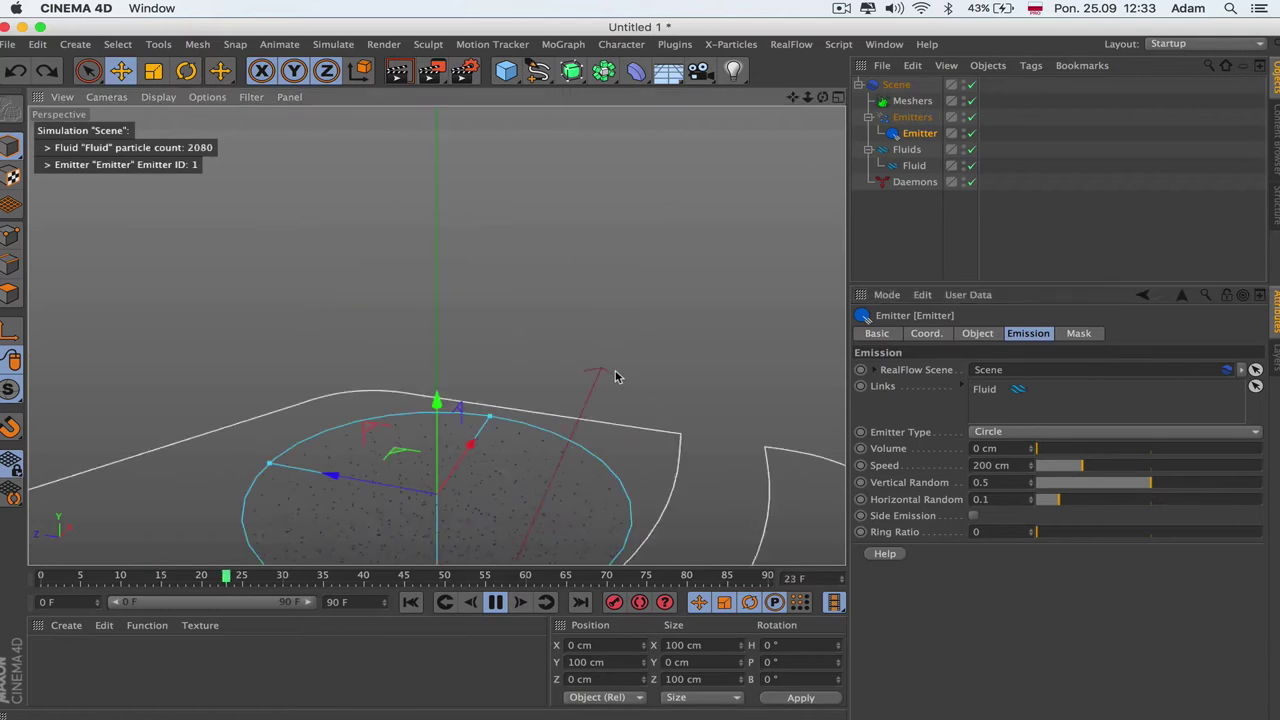
{"action": "key", "text": "o"}
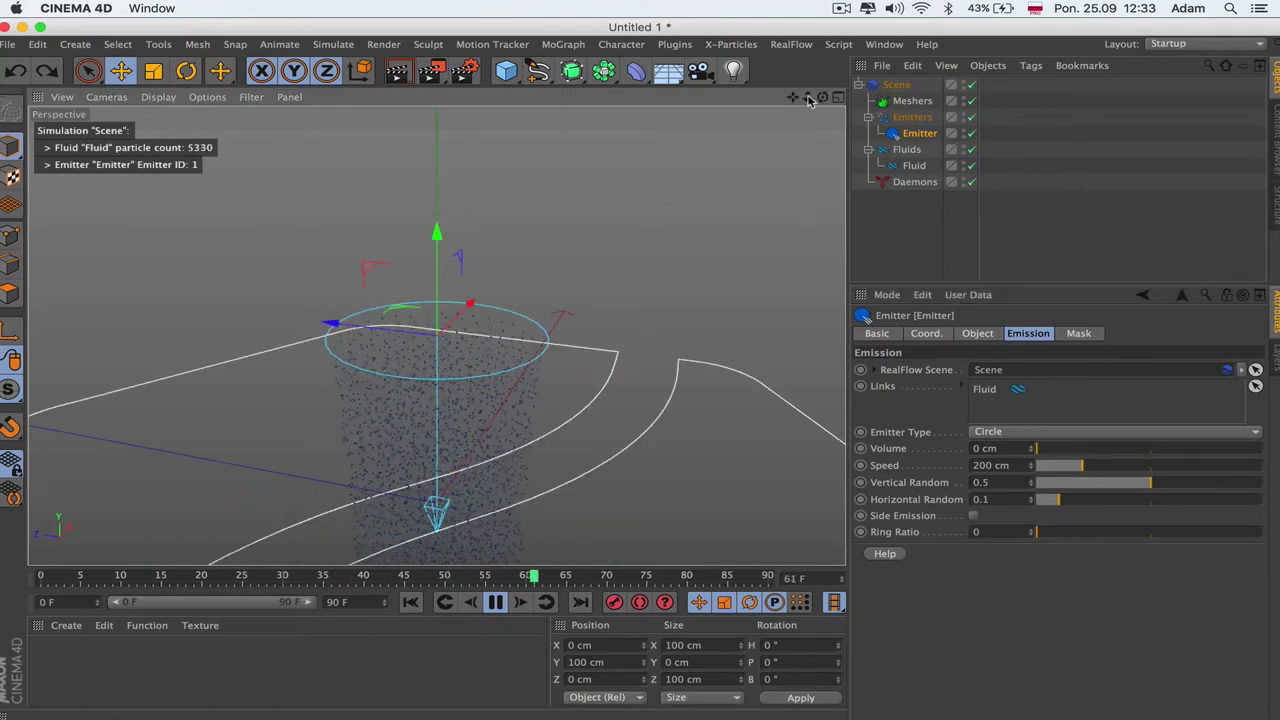
{"action": "left_click_drag", "start_coordinate": [807, 97], "coordinate": [788, 0]}
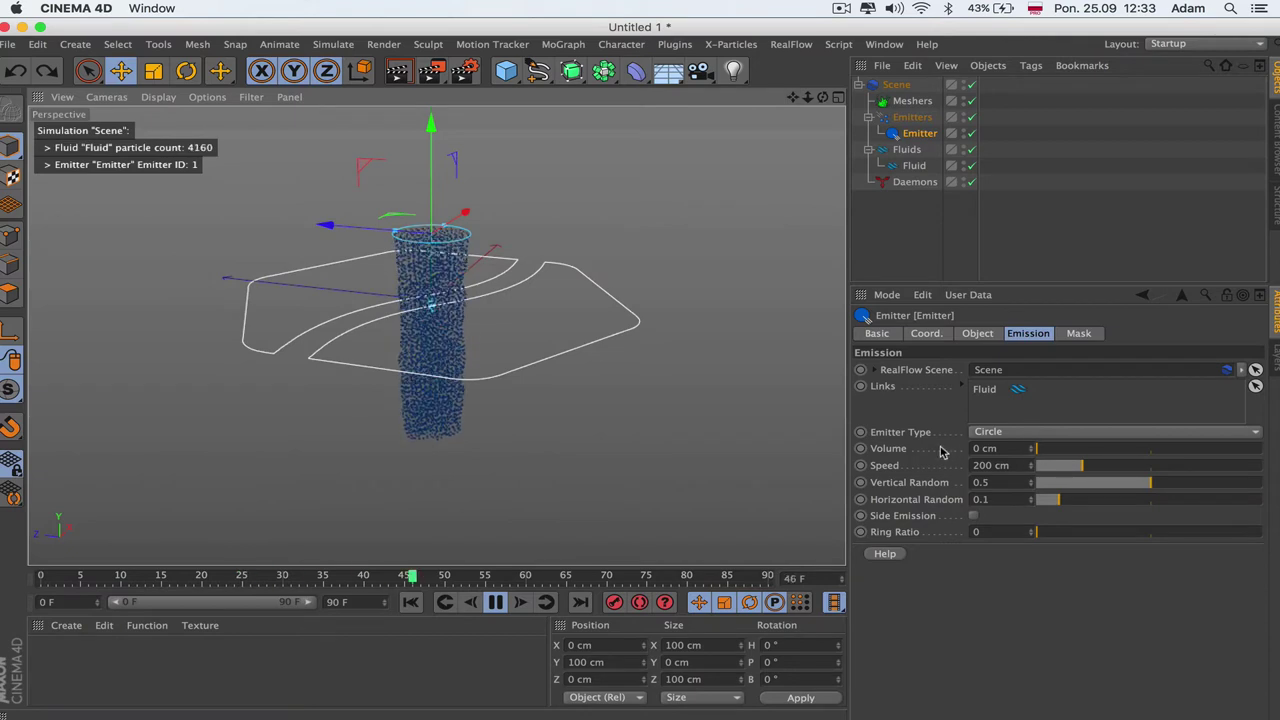
{"action": "left_click", "coordinate": [494, 601]}
{"action": "left_click", "coordinate": [410, 601]}
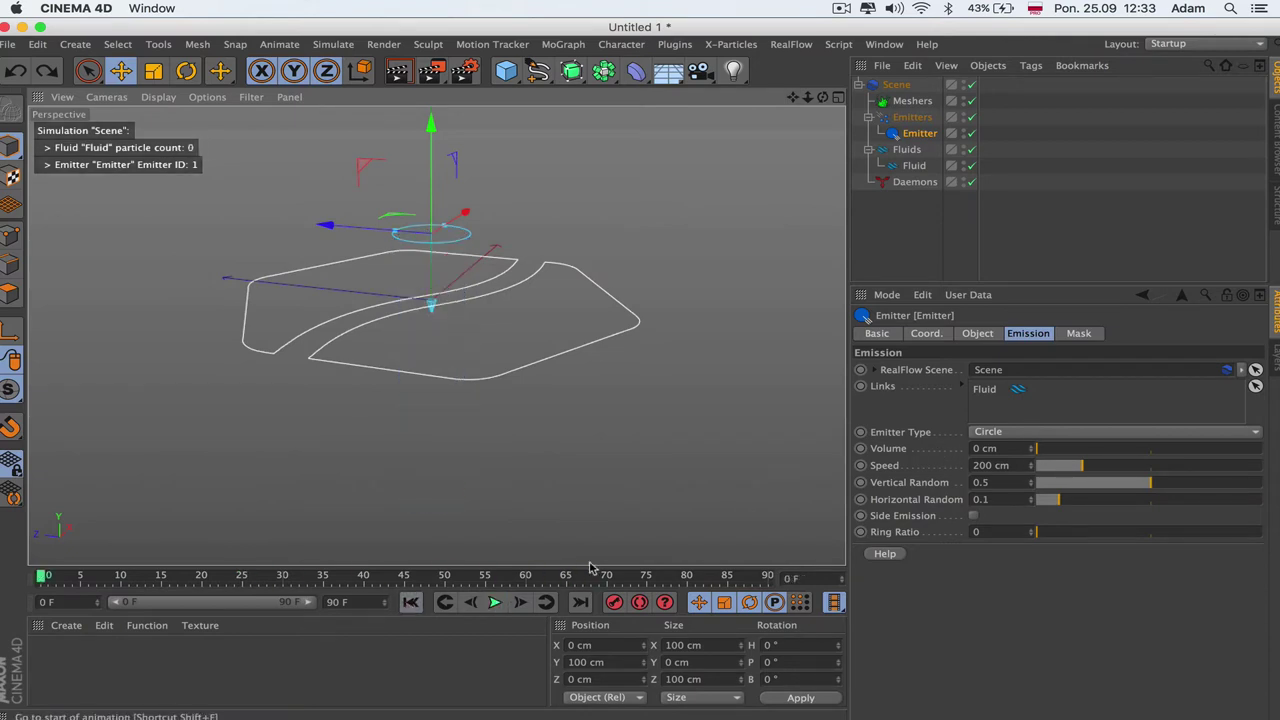
- Try an emission Volume of 318 cm in the playing simulation, and set the Volume back to 0 cm
{"action": "left_click_drag", "start_coordinate": [1048, 452], "coordinate": [1110, 455]}
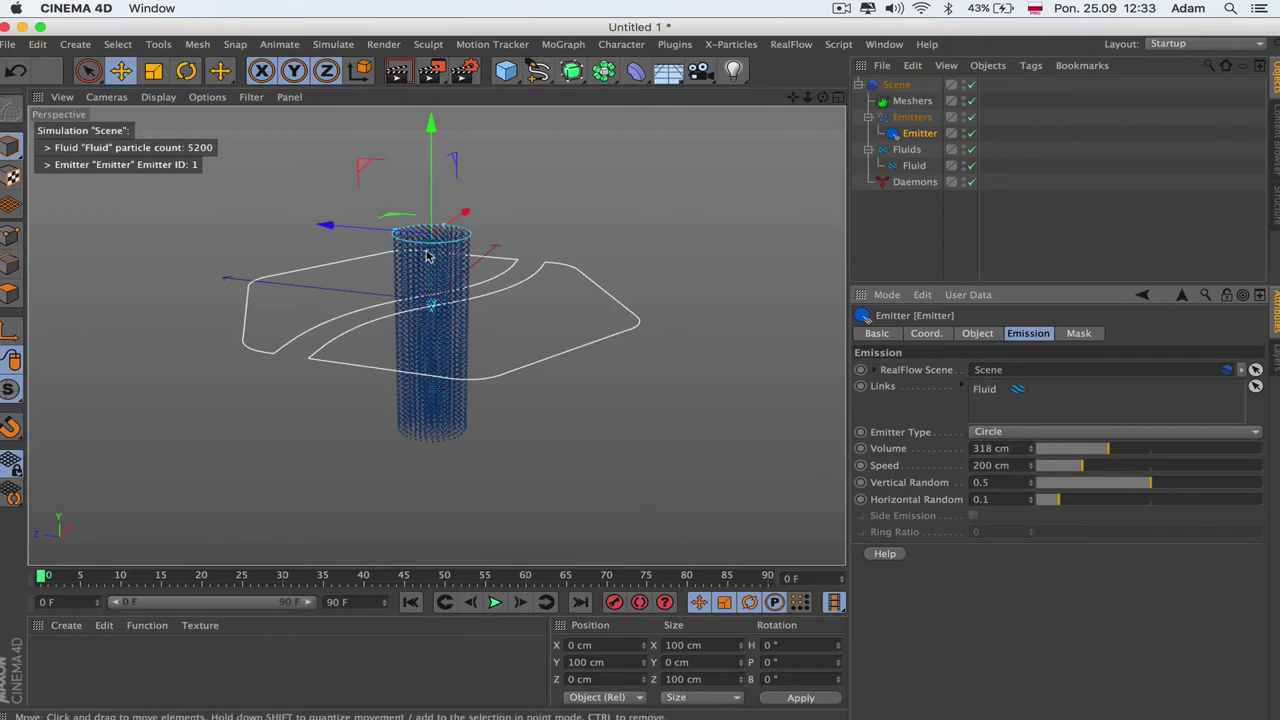
{"action": "left_click", "coordinate": [494, 602]}
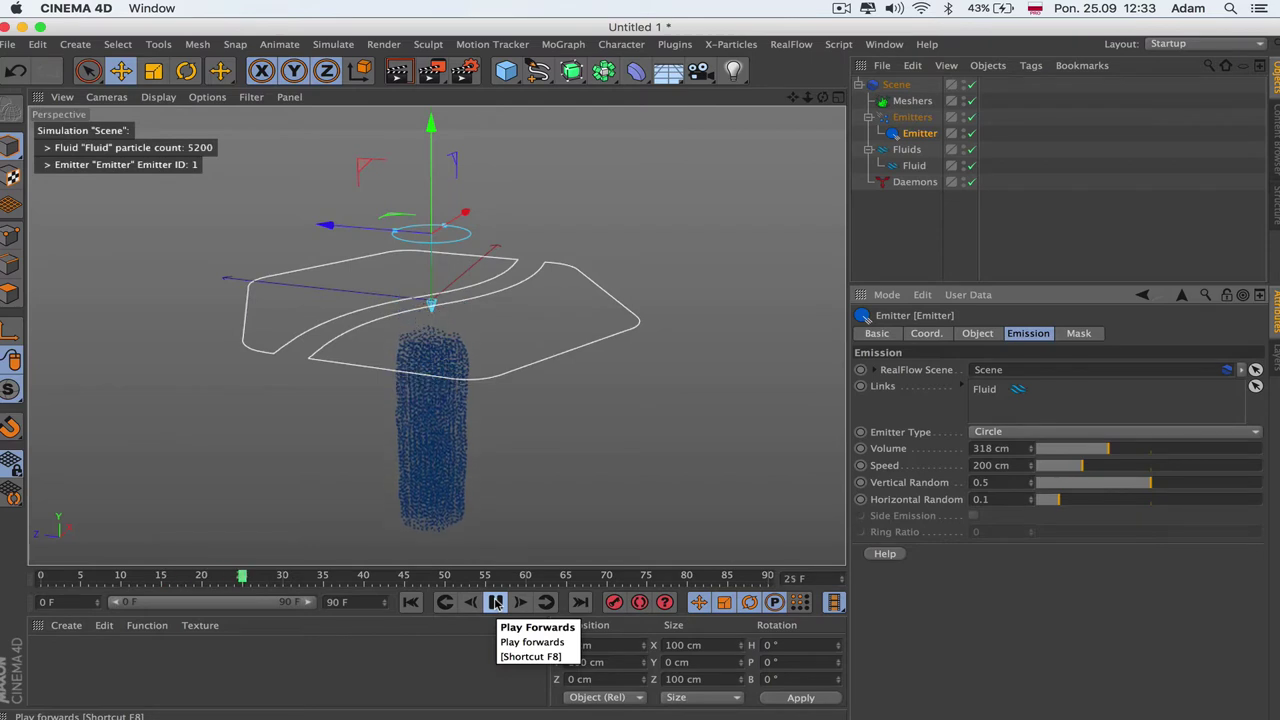
{"action": "left_click", "coordinate": [494, 602]}
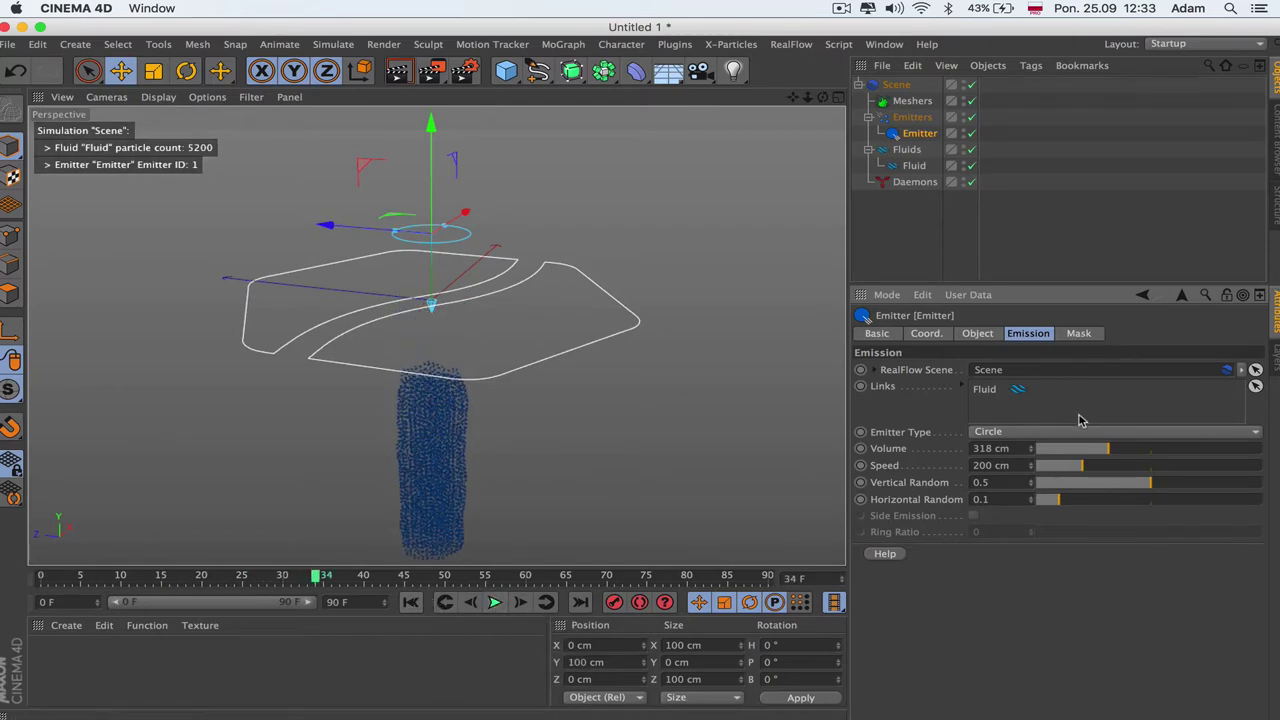
{"action": "left_click_drag", "start_coordinate": [1079, 448], "coordinate": [980, 449]}
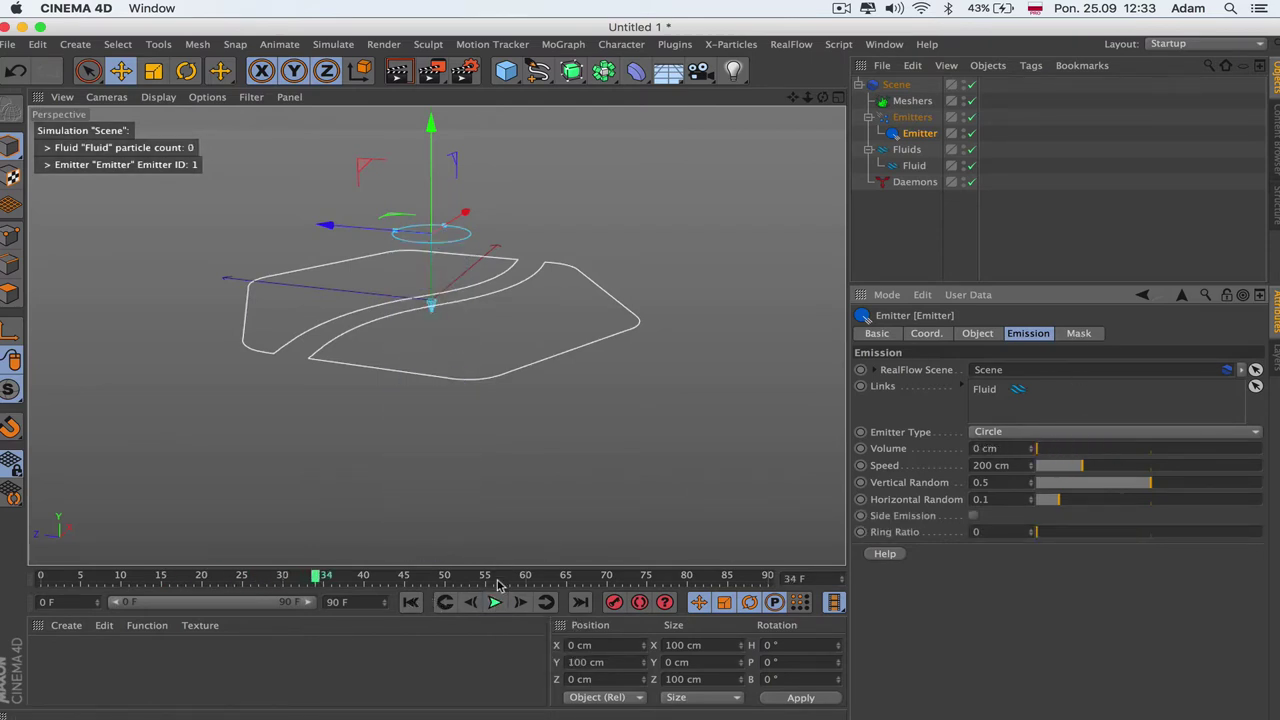
- Play the simulation and test the emitter with a Speed of 400 cm and of 20 cm
{"action": "key", "text": "F8"}
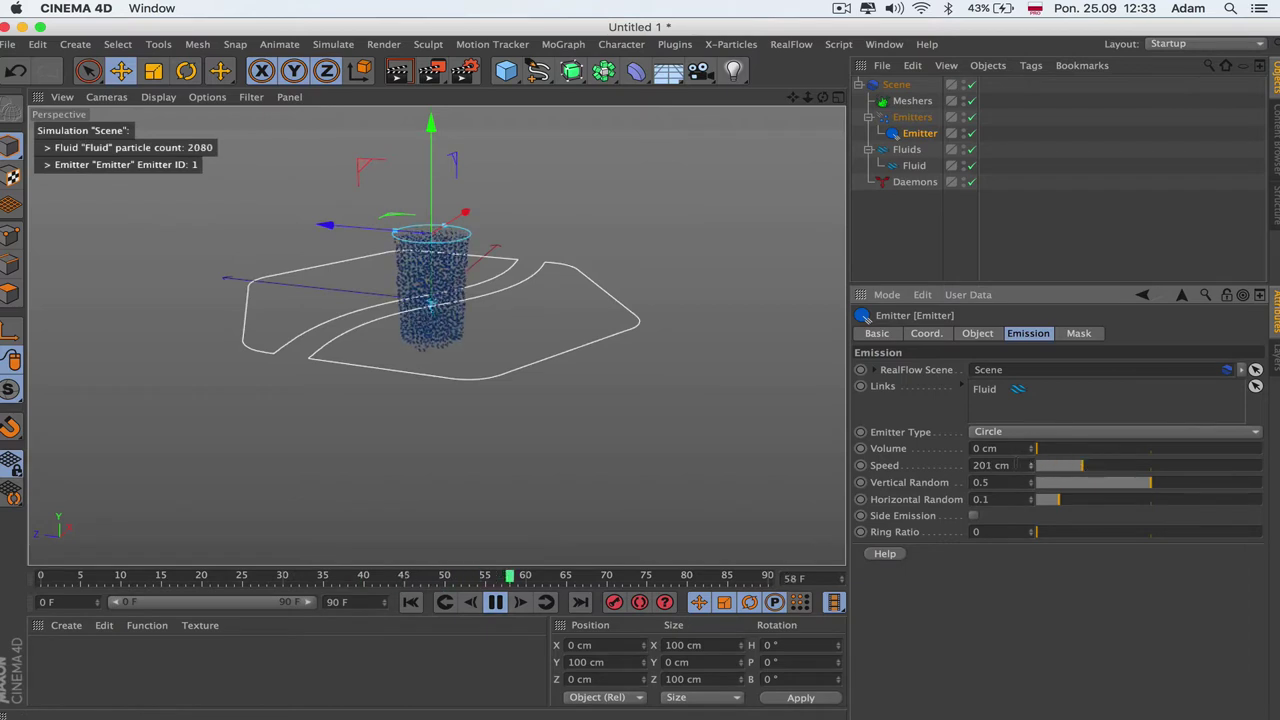
{"action": "left_click_drag", "start_coordinate": [1015, 465], "coordinate": [890, 470]}
{"action": "type", "text": "400"}
{"action": "key", "text": "Return"}
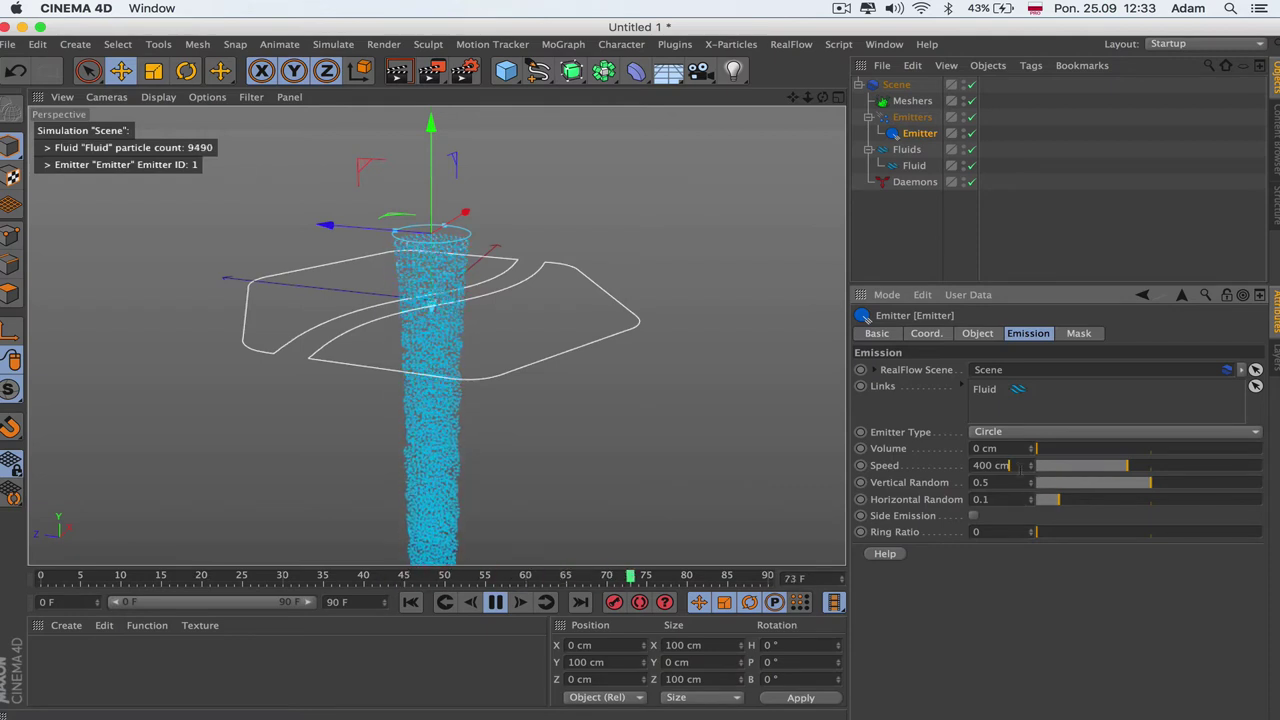
{"action": "left_click_drag", "start_coordinate": [1010, 465], "coordinate": [897, 467]}
{"action": "key", "text": "Return"}
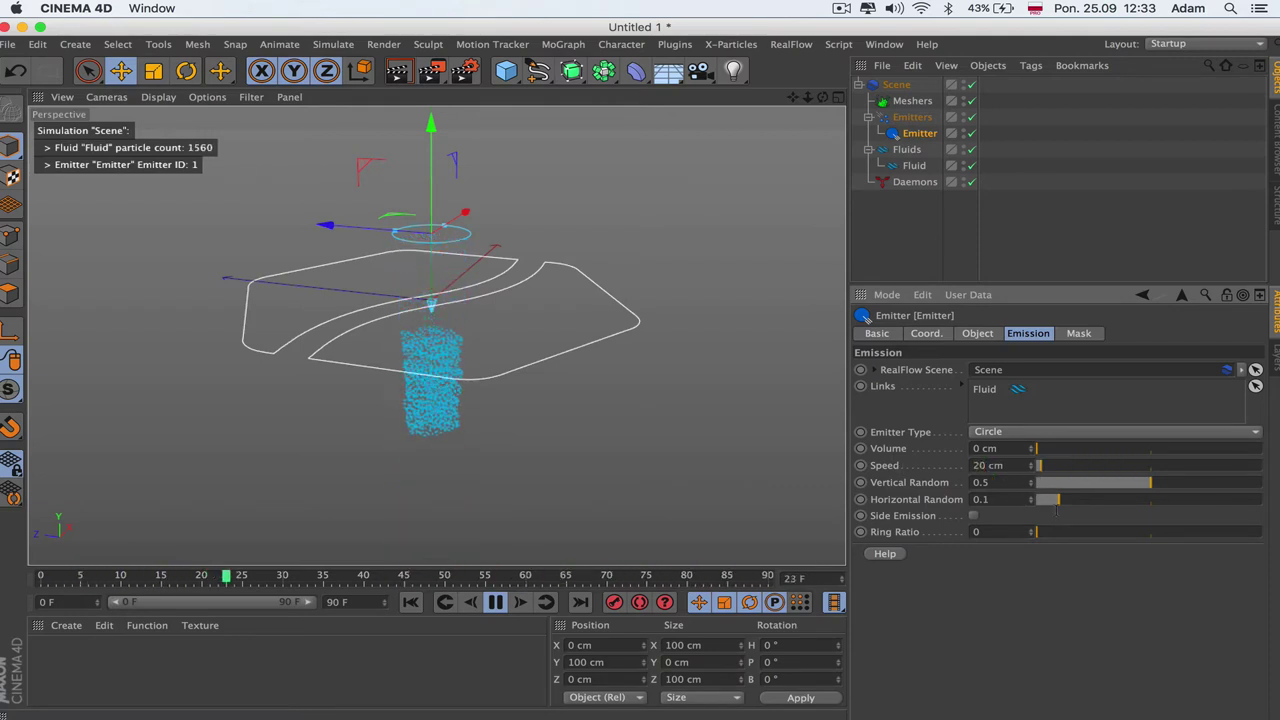
- Set Speed to 200 cm and both Vertical Random and Horizontal Random to 1, having tried a Vertical Random of 0.02
{"action": "left_click_drag", "start_coordinate": [1148, 483], "coordinate": [1040, 493]}
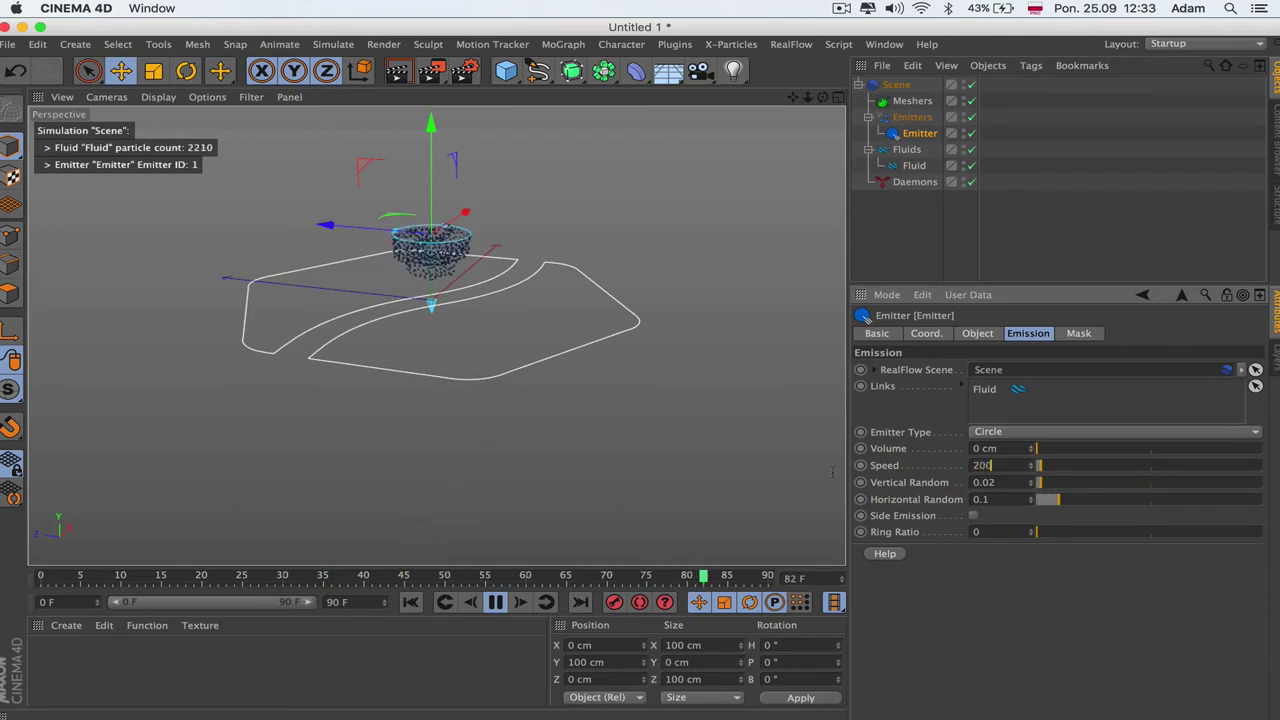
{"action": "key", "text": "Return"}
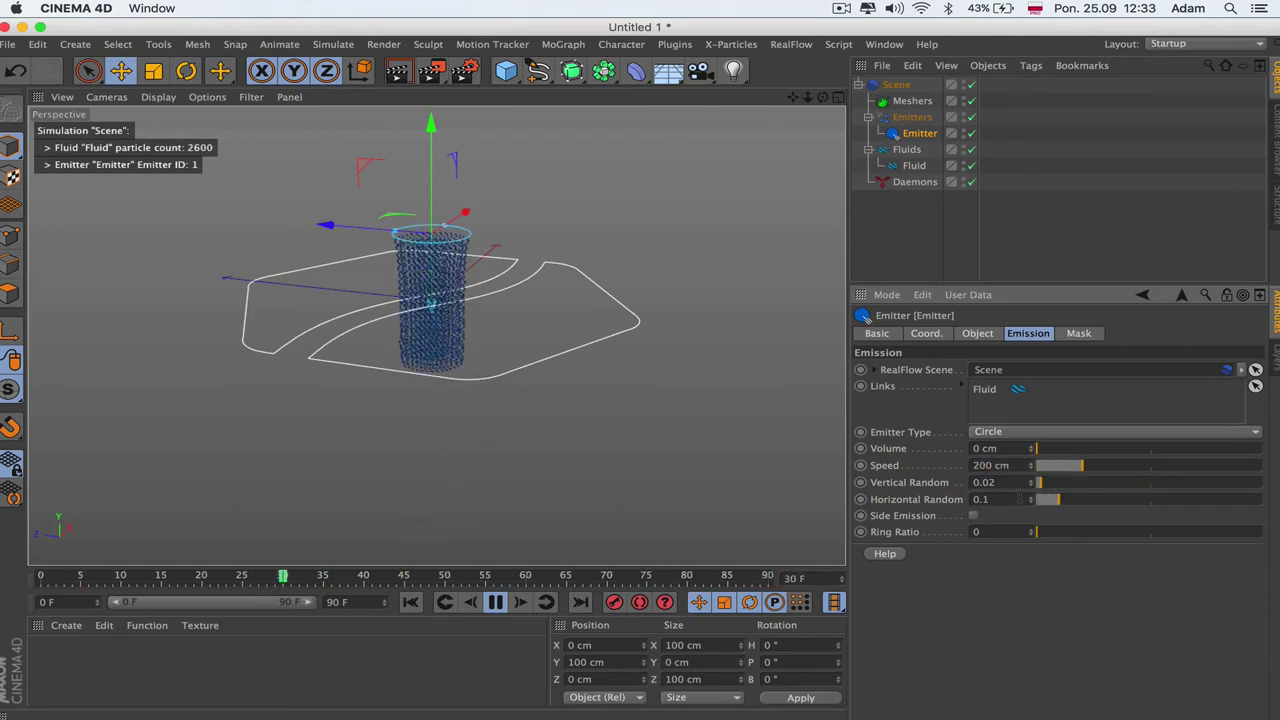
{"action": "left_click_drag", "start_coordinate": [1057, 486], "coordinate": [1273, 485]}
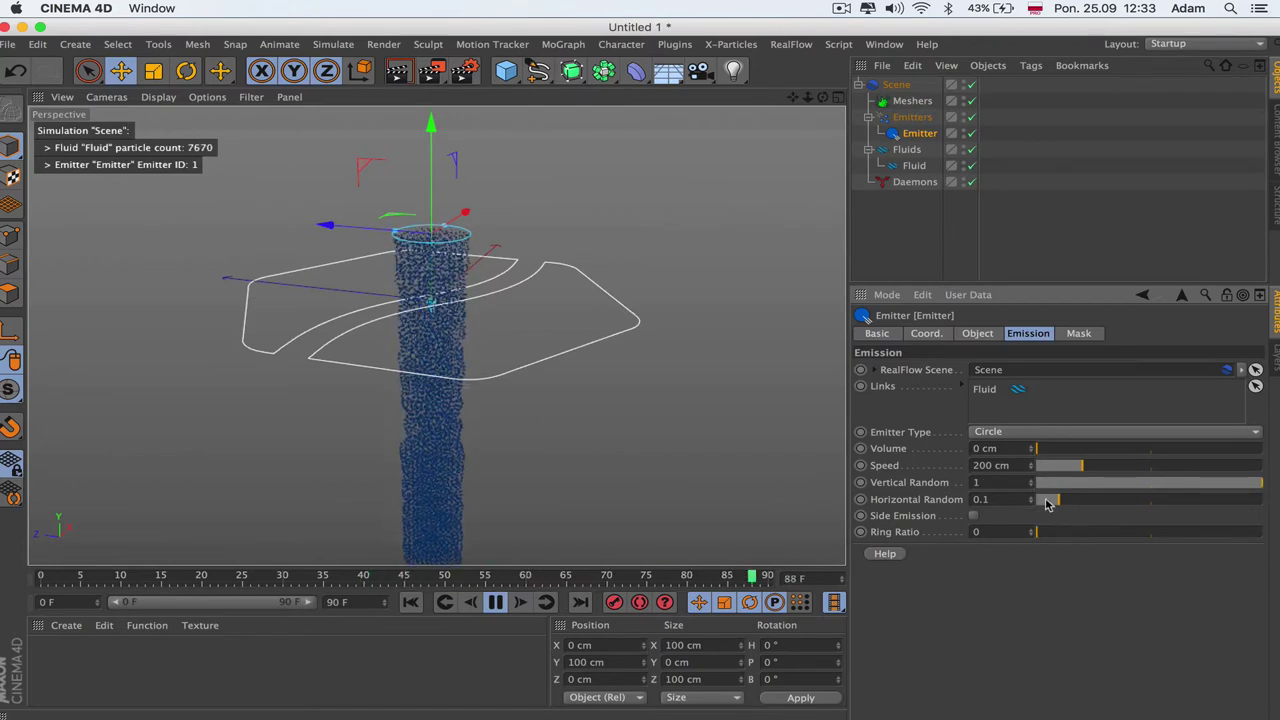
{"action": "left_click_drag", "start_coordinate": [1063, 503], "coordinate": [1257, 500]}
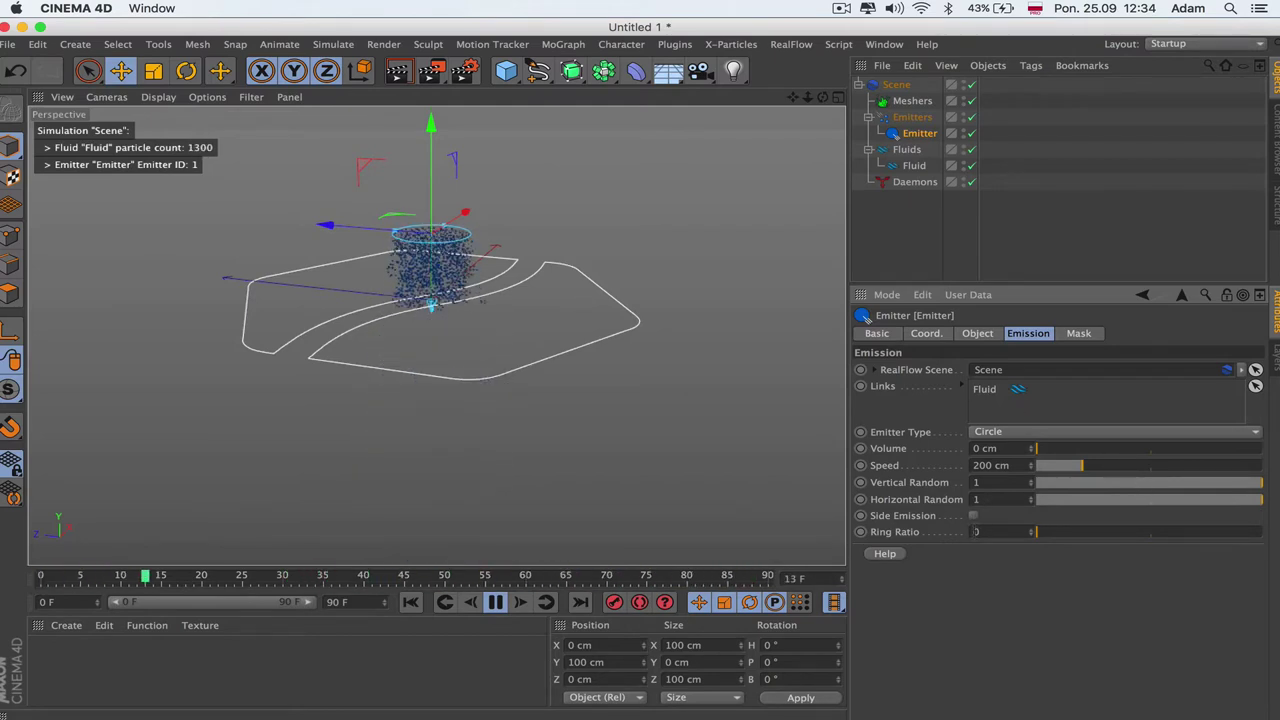
- Enable Side Emission and reset the emitter's Vertical Random and Horizontal Random to their defaults
{"action": "left_click", "coordinate": [974, 516]}
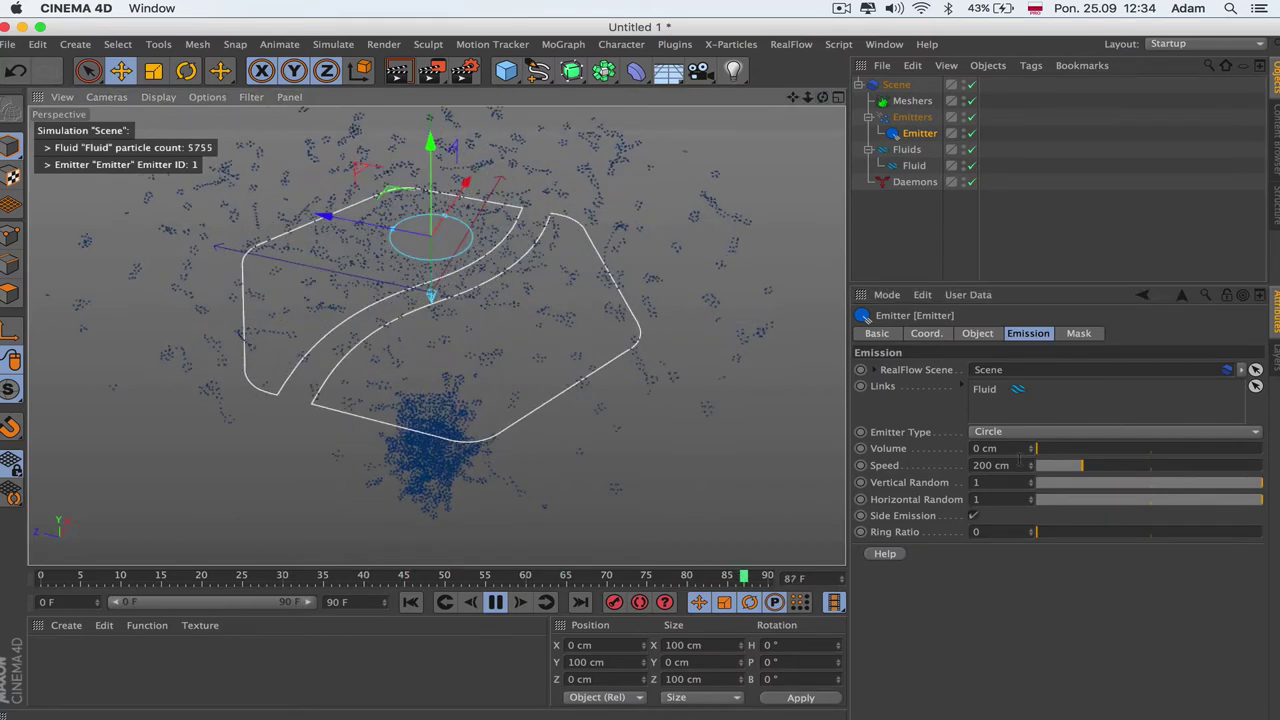
{"action": "right_click", "coordinate": [897, 487]}
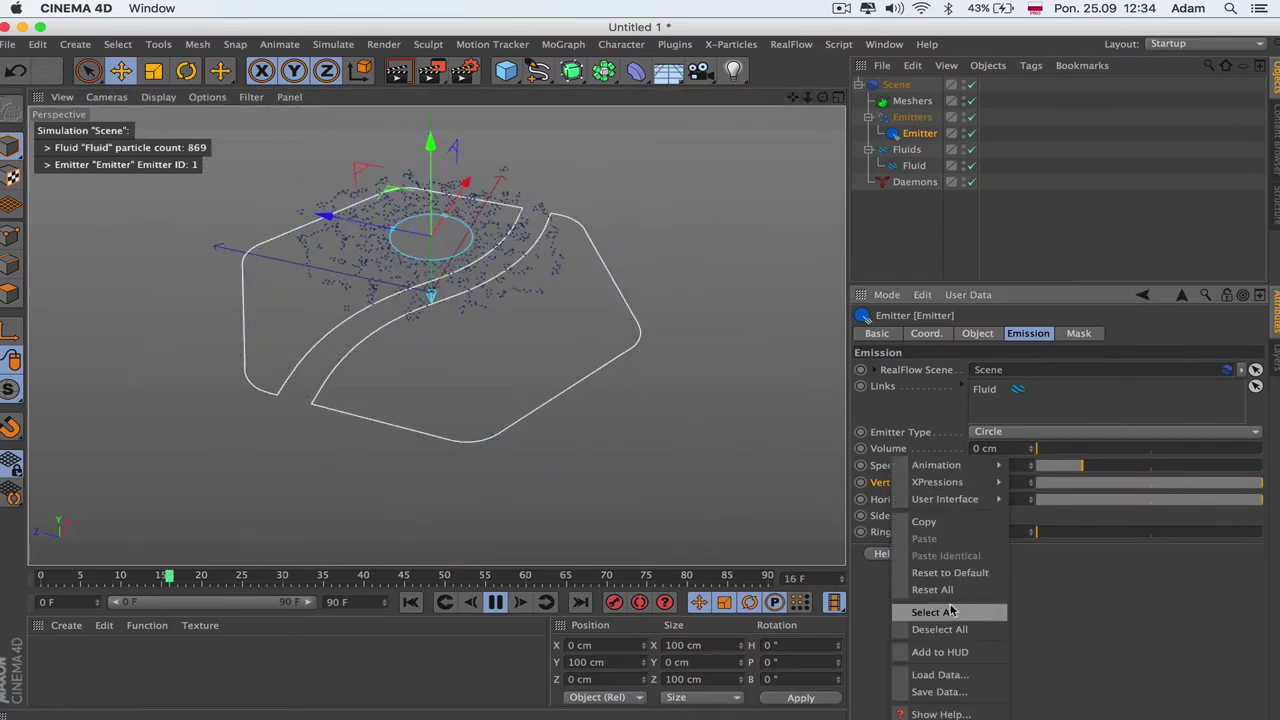
{"action": "left_click", "coordinate": [925, 572]}
{"action": "right_click", "coordinate": [890, 503]}
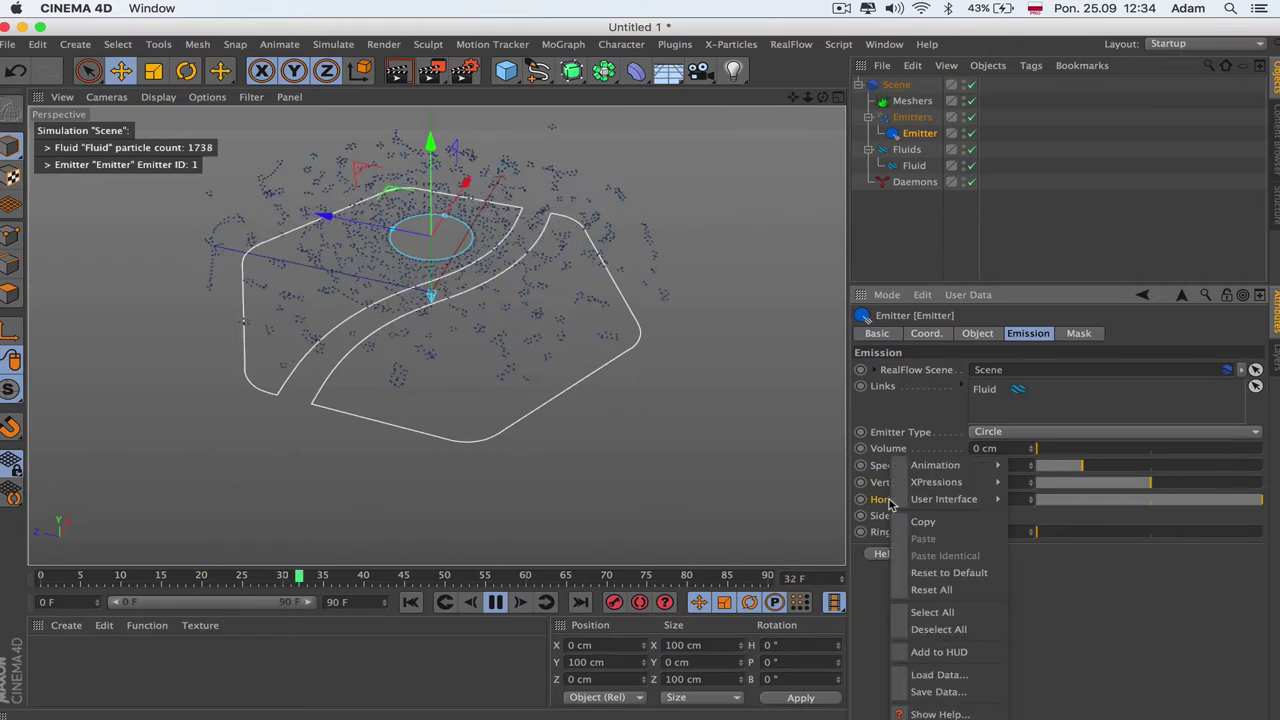
{"action": "left_click", "coordinate": [945, 572]}
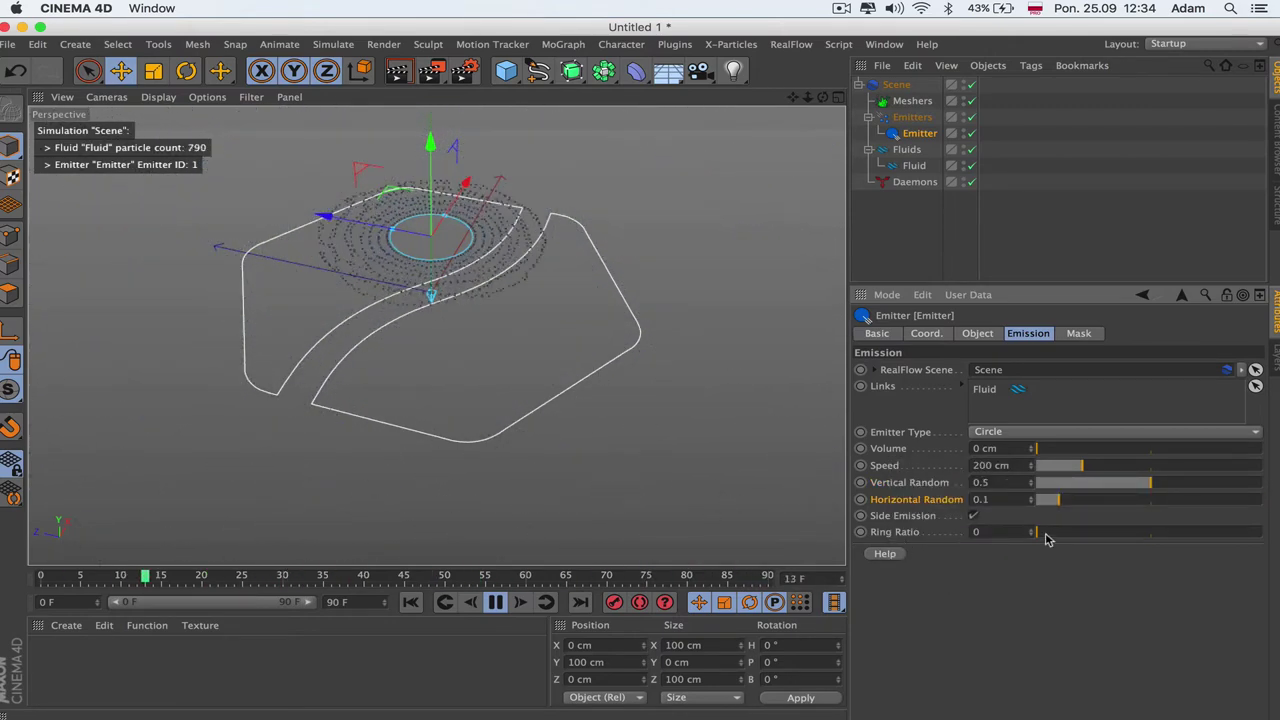
- Try a Ring Ratio of 0.71, disable Side Emission, and raise the Ring Ratio to 0.93
{"action": "left_click_drag", "start_coordinate": [1053, 538], "coordinate": [1144, 554]}
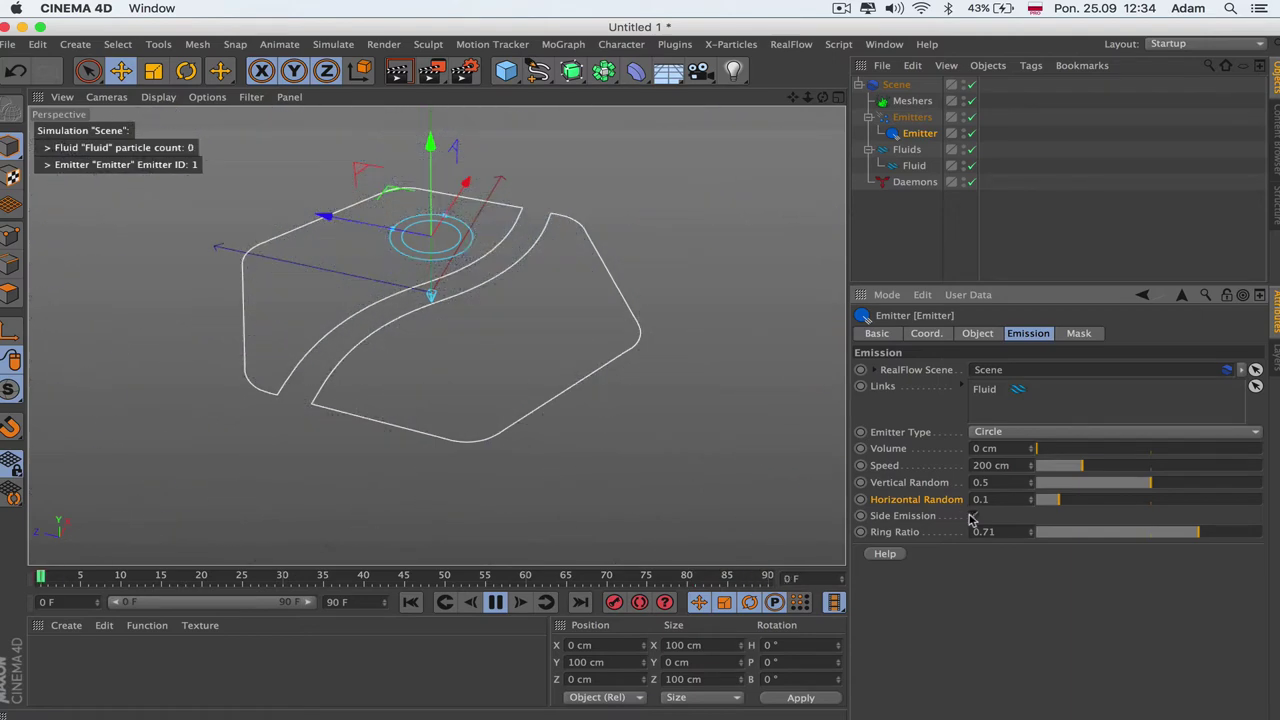
{"action": "mouse_move", "coordinate": [807, 99]}
{"action": "left_mouse_down"}
{"action": "mouse_move", "coordinate": [826, 102]}
{"action": "mouse_move", "coordinate": [824, 185]}
{"action": "mouse_move", "coordinate": [824, 99]}
{"action": "left_mouse_up"}
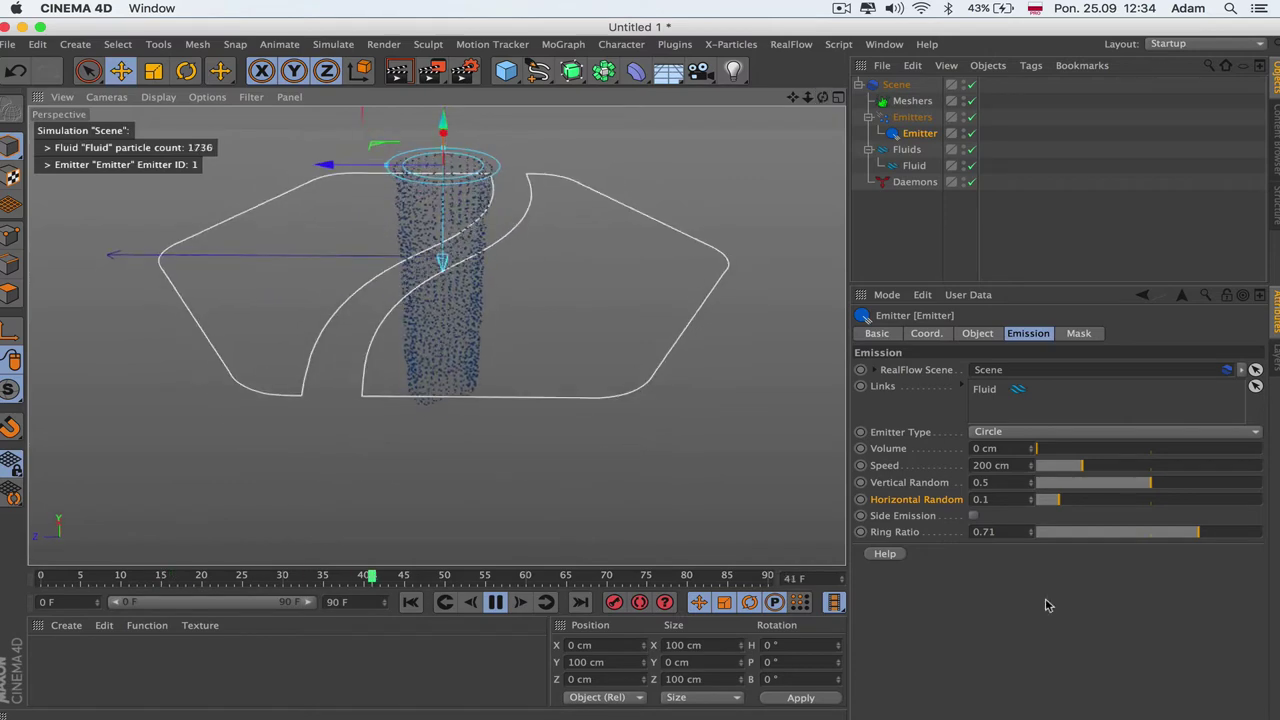
{"action": "left_click_drag", "start_coordinate": [1058, 539], "coordinate": [1256, 537]}
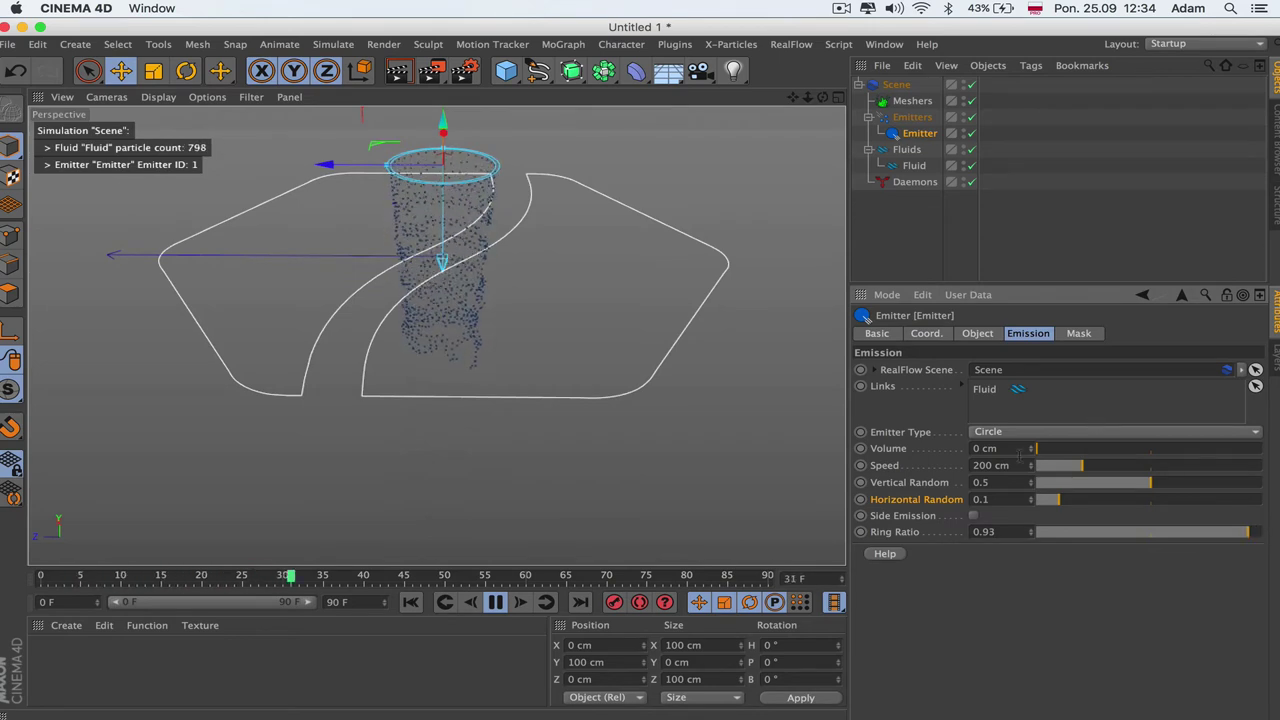
- Look at the emitter's mask settings and stop the simulation playback
{"action": "left_click", "coordinate": [1078, 333]}
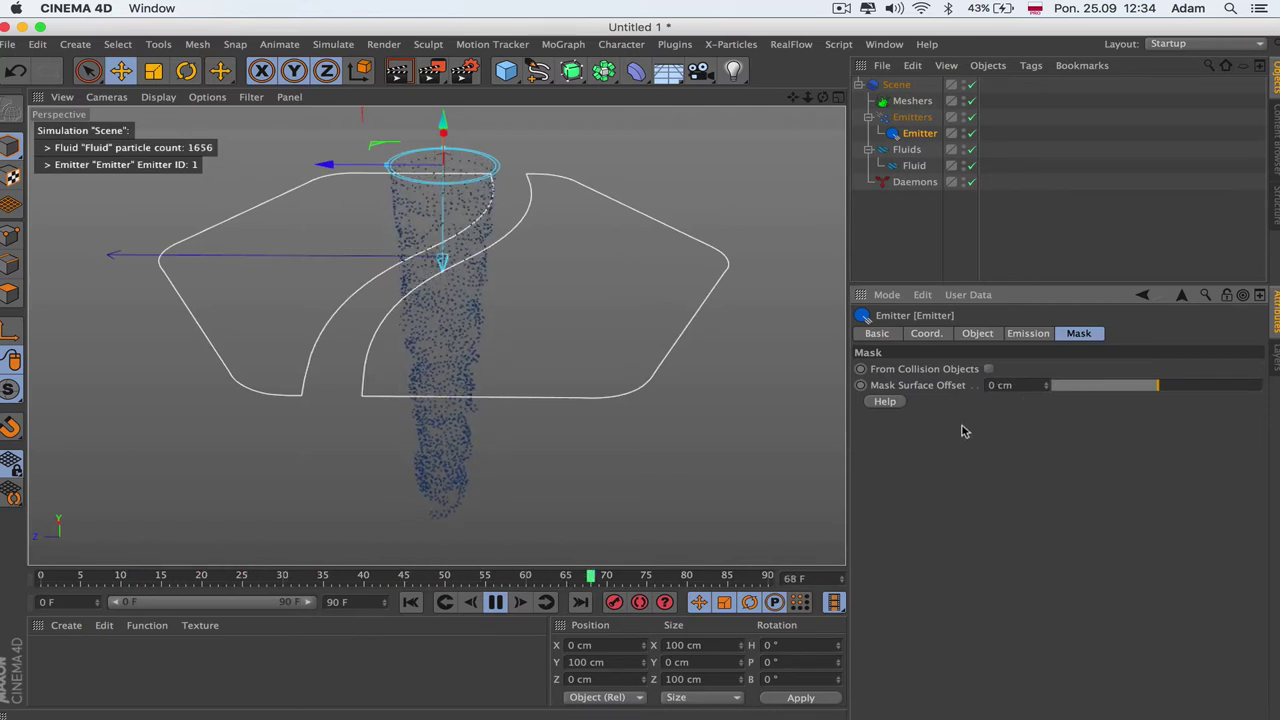
{"action": "left_click", "coordinate": [495, 601]}
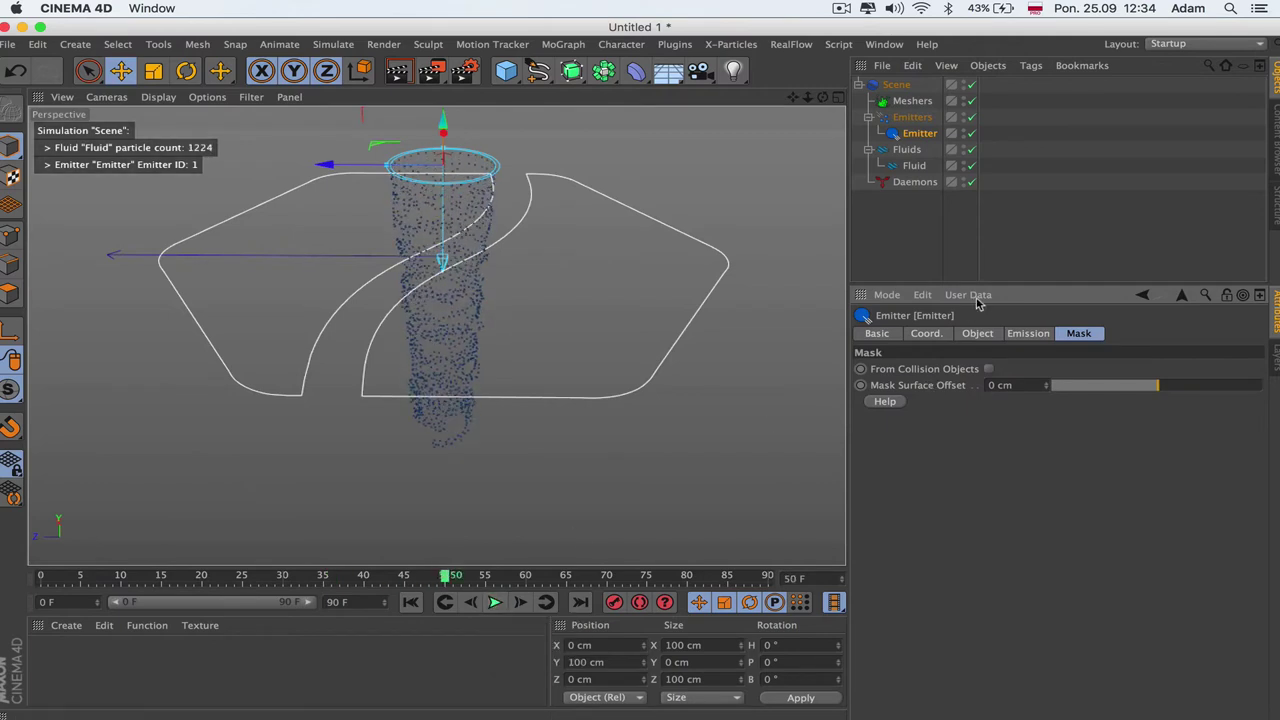
- Change the Emitter Type to Cylinder and advance the simulation from the start to frame 1
{"action": "left_click", "coordinate": [1027, 334]}
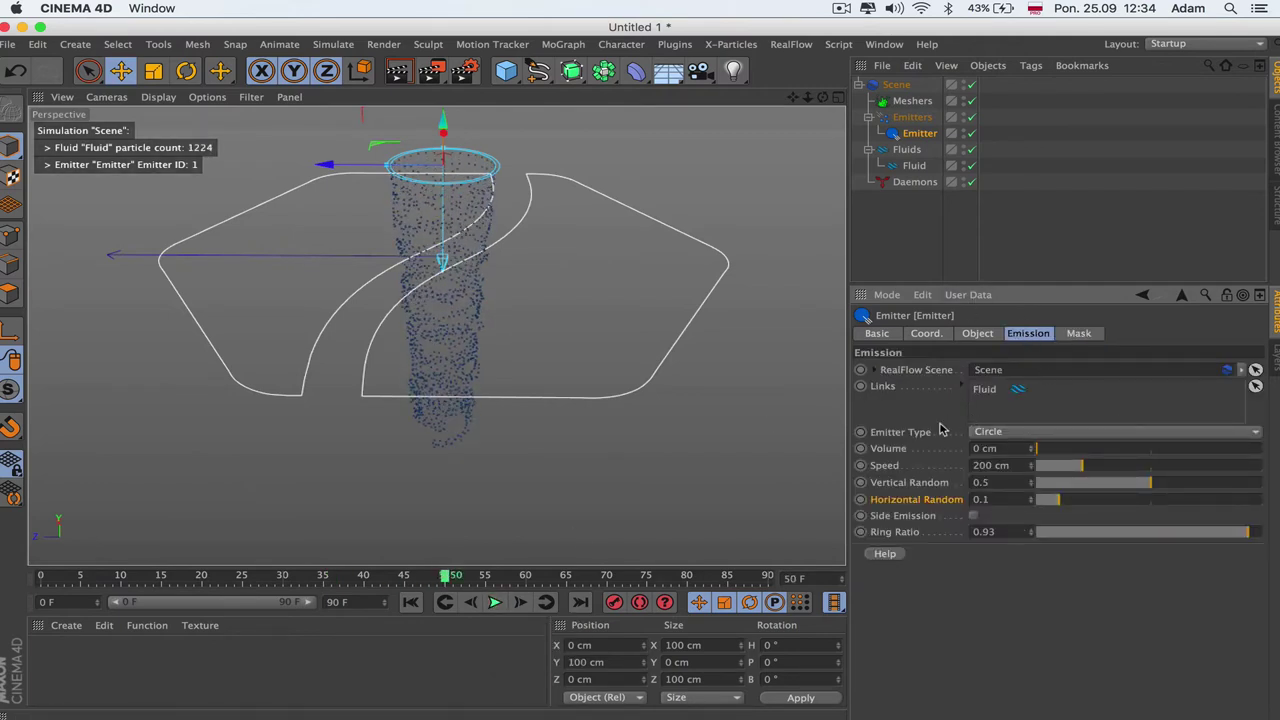
{"action": "left_click", "coordinate": [1035, 434]}
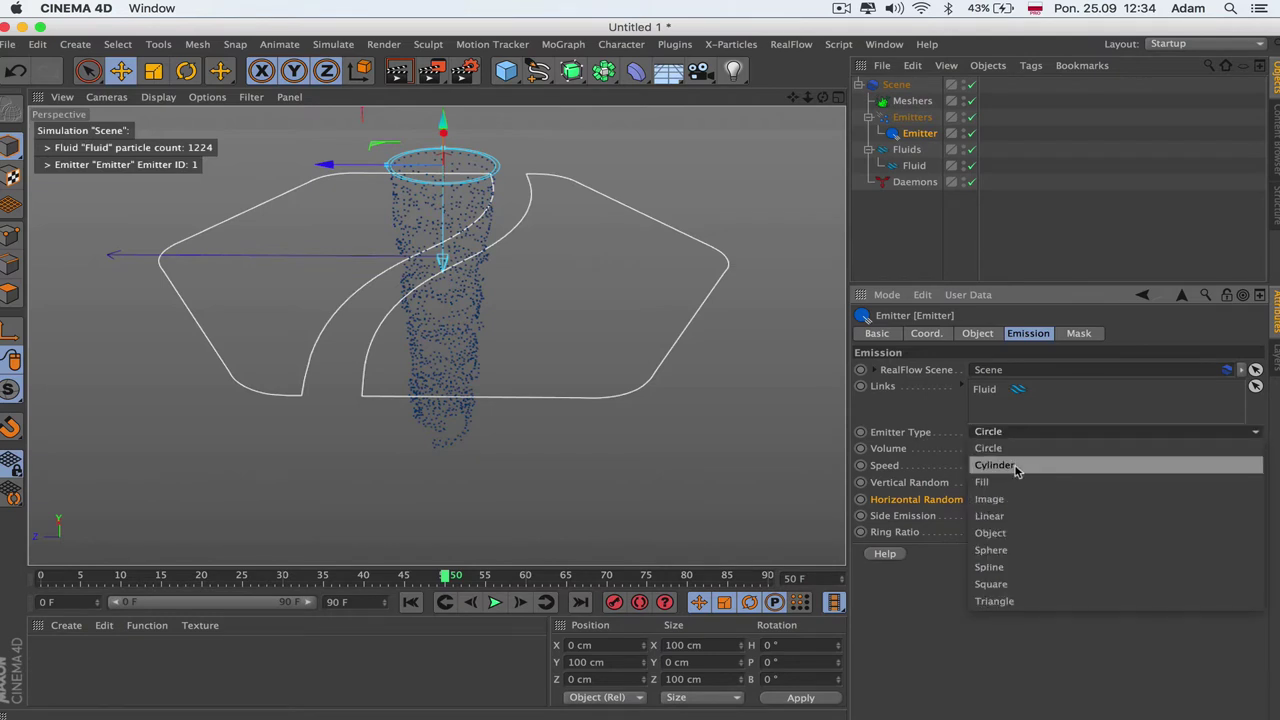
{"action": "left_click", "coordinate": [1016, 466]}
{"action": "left_click", "coordinate": [410, 601]}
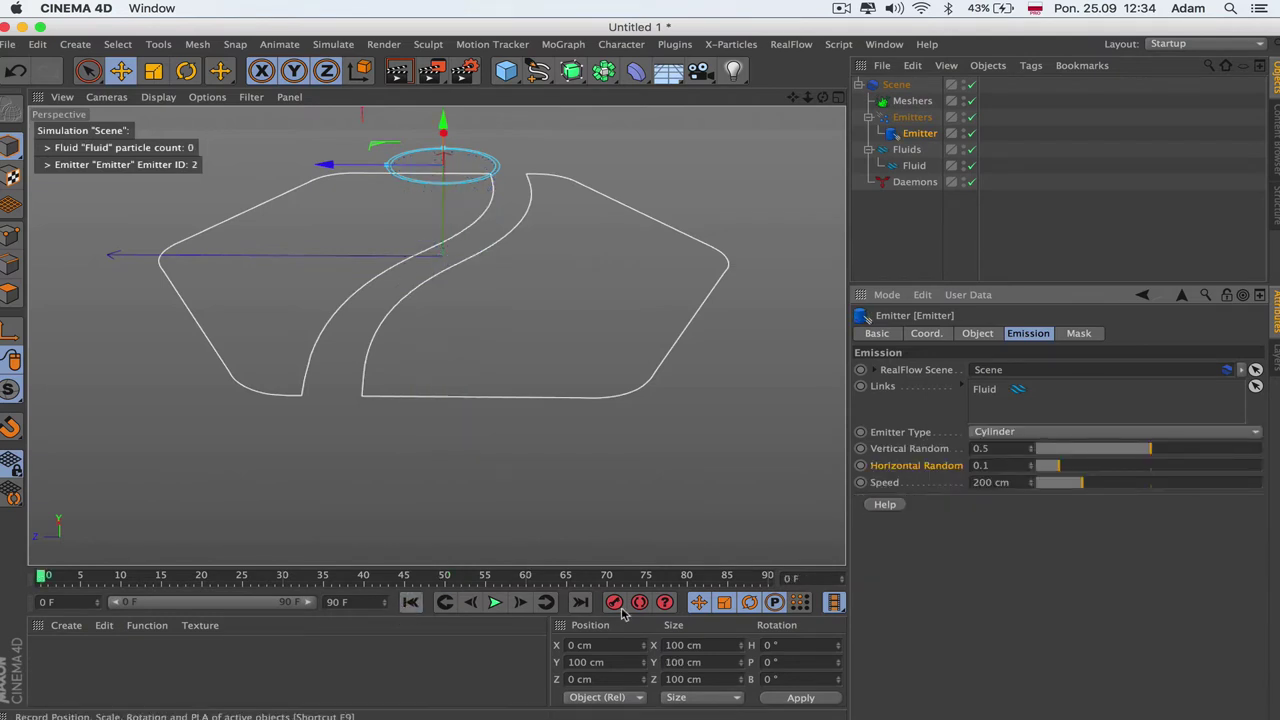
{"action": "left_click", "coordinate": [520, 601]}
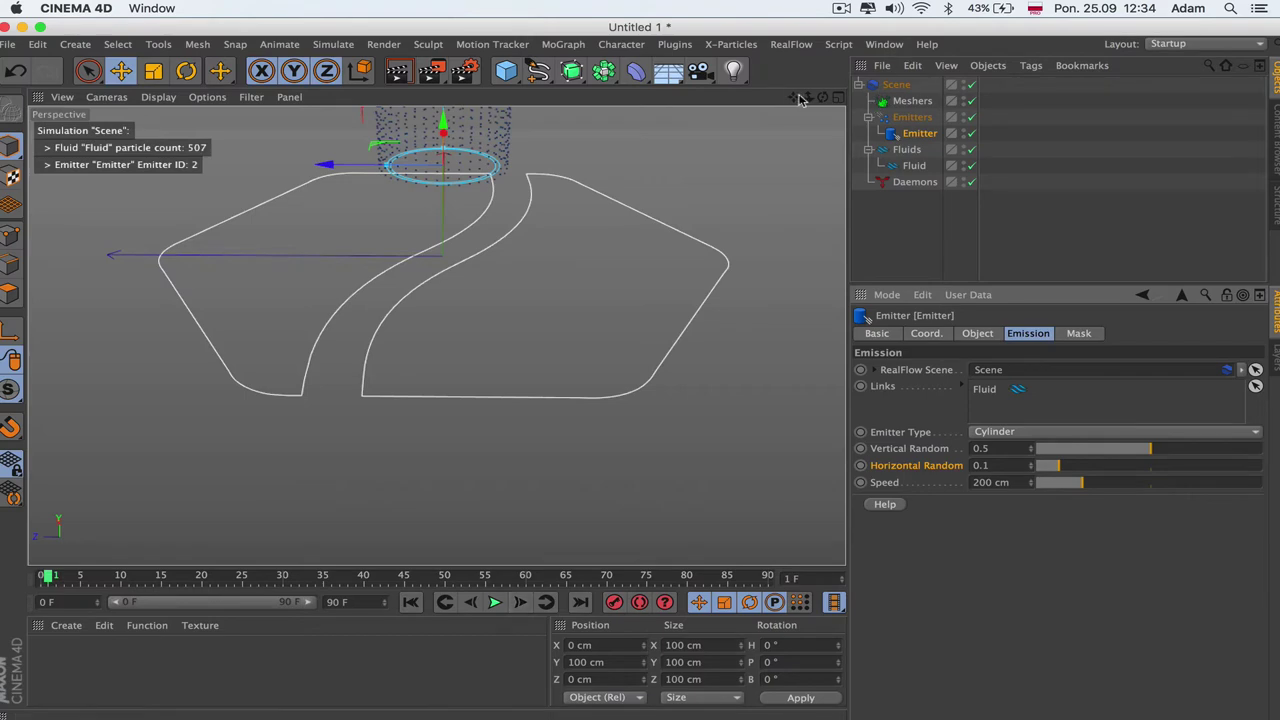
- Play the simulation and set the Cylinder emitter's Vertical Random to 0.65 and Horizontal Random to 0.19
{"action": "left_click_drag", "start_coordinate": [800, 97], "coordinate": [789, 105]}
{"action": "left_click", "coordinate": [494, 602]}
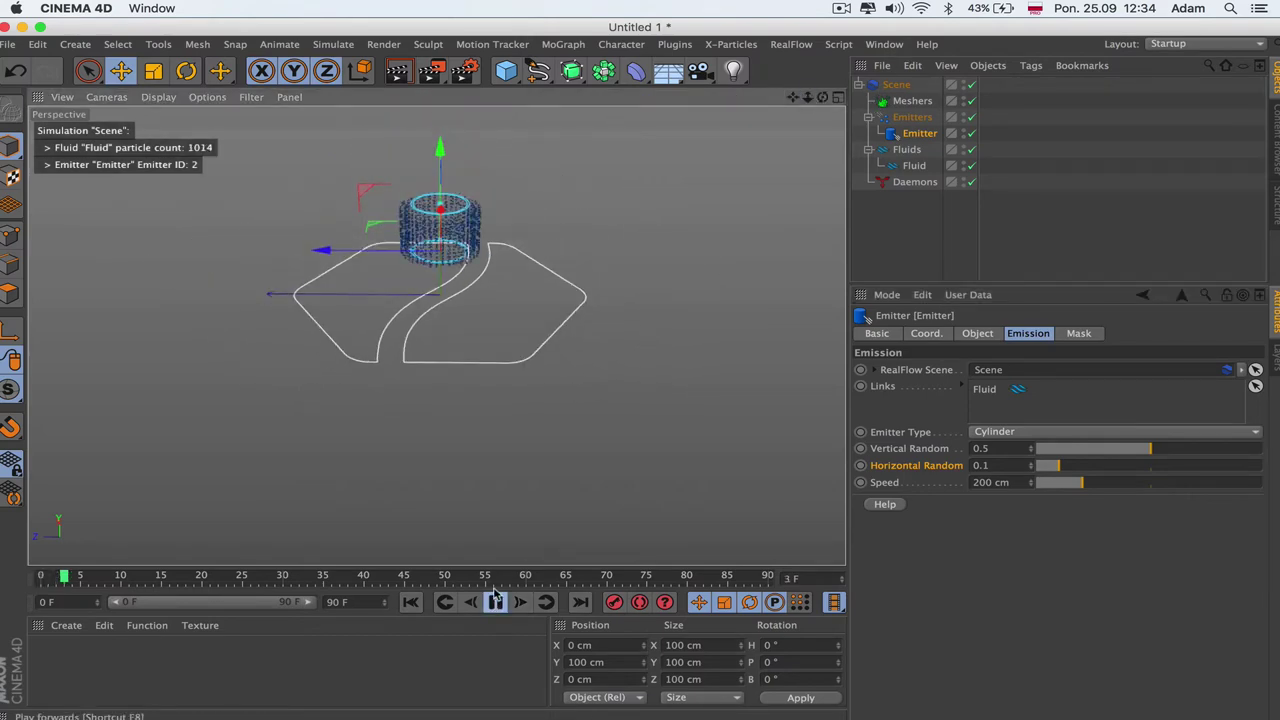
{"action": "left_click", "coordinate": [1183, 449]}
{"action": "left_click", "coordinate": [1080, 466]}
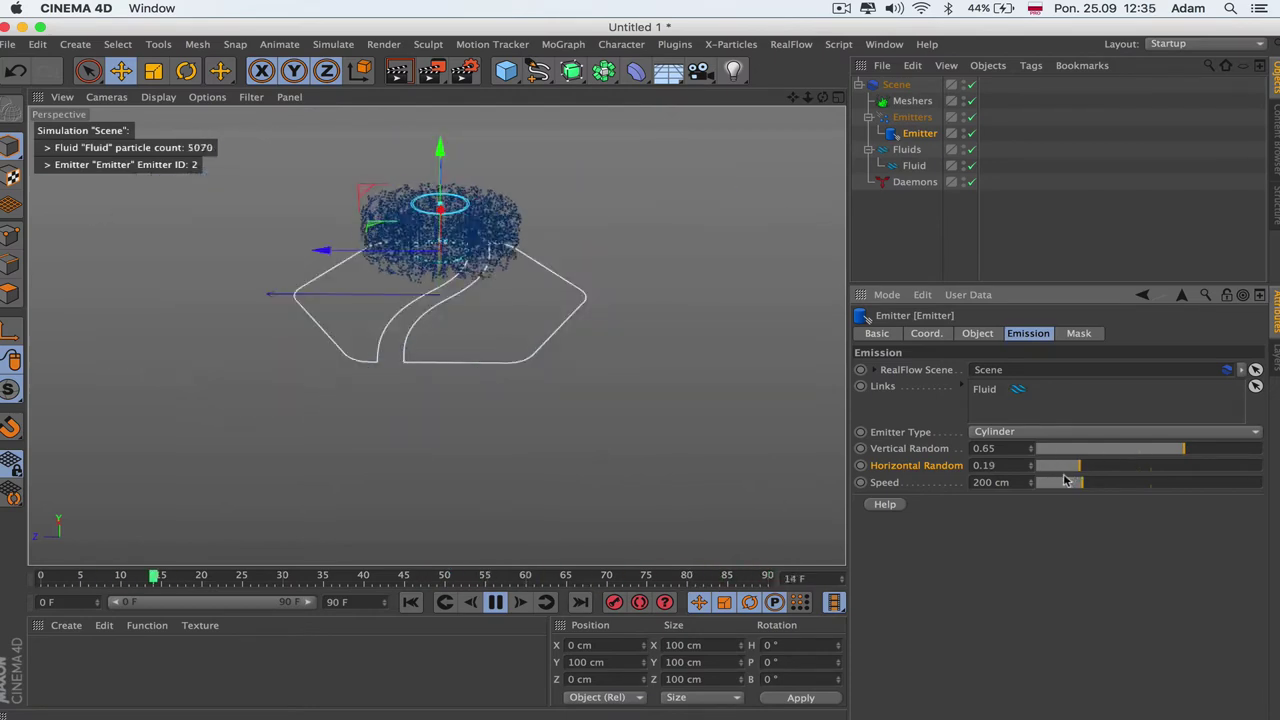
- Try a Speed of 61 cm, set Vertical Random and Horizontal Random to 0, and raise the Speed to 219 cm
{"action": "left_click", "coordinate": [1050, 482]}
{"action": "left_click", "coordinate": [1037, 449]}
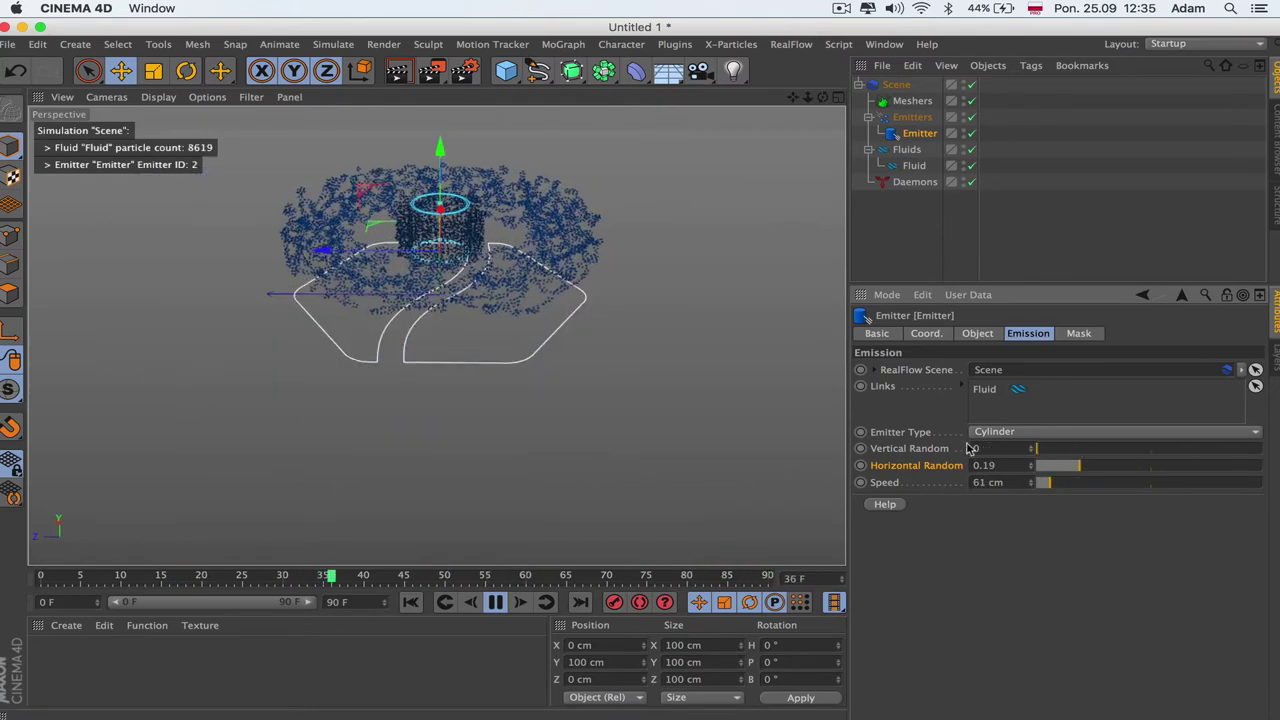
{"action": "left_click", "coordinate": [1037, 466]}
{"action": "left_click", "coordinate": [1086, 483]}
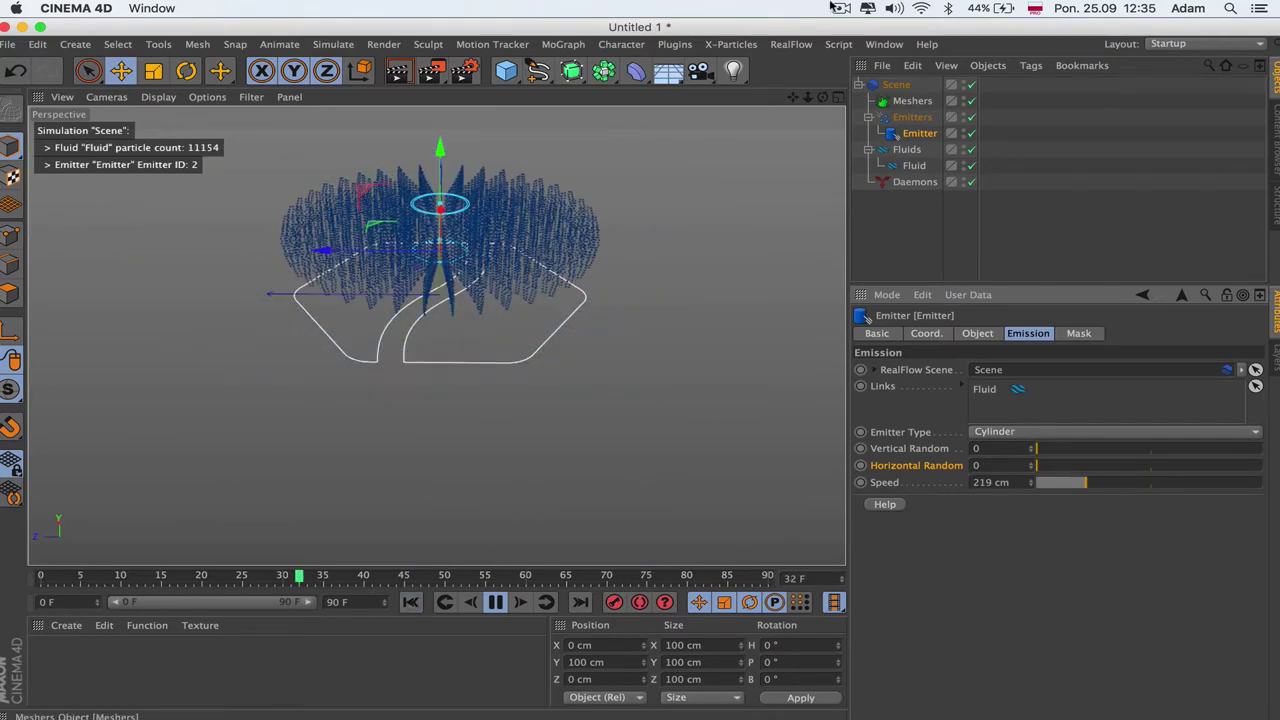
{"action": "left_click_drag", "start_coordinate": [823, 97], "coordinate": [829, 125]}
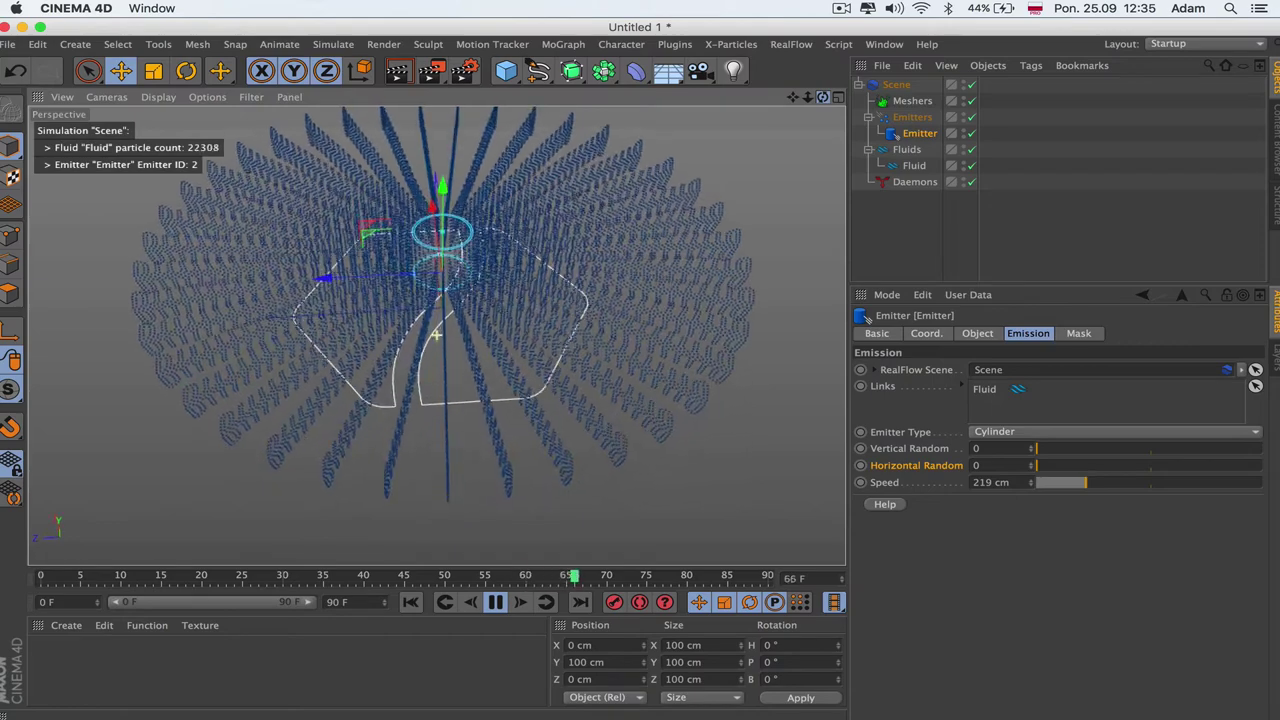
- Change the Emitter Type to Fill, stop the playback and return the simulation to frame 0
{"action": "left_click", "coordinate": [1000, 432]}
{"action": "left_click", "coordinate": [1013, 486]}
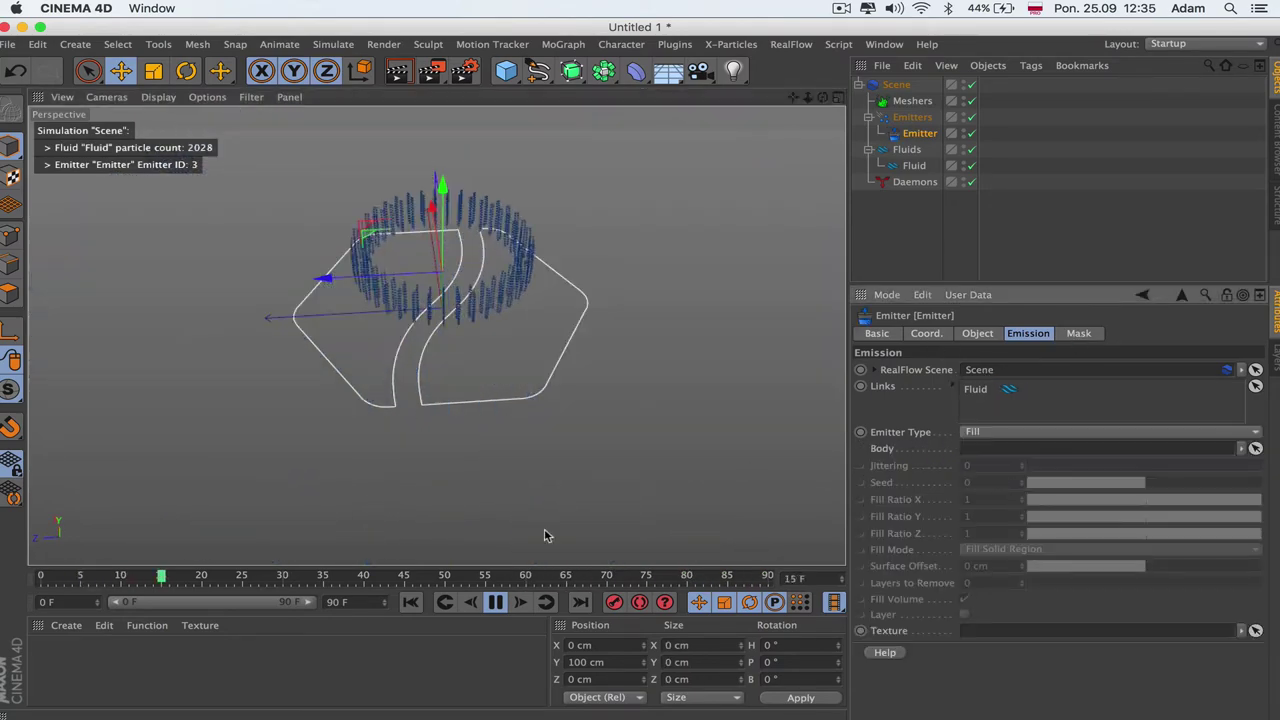
{"action": "left_click", "coordinate": [495, 602]}
{"action": "left_click", "coordinate": [410, 602]}
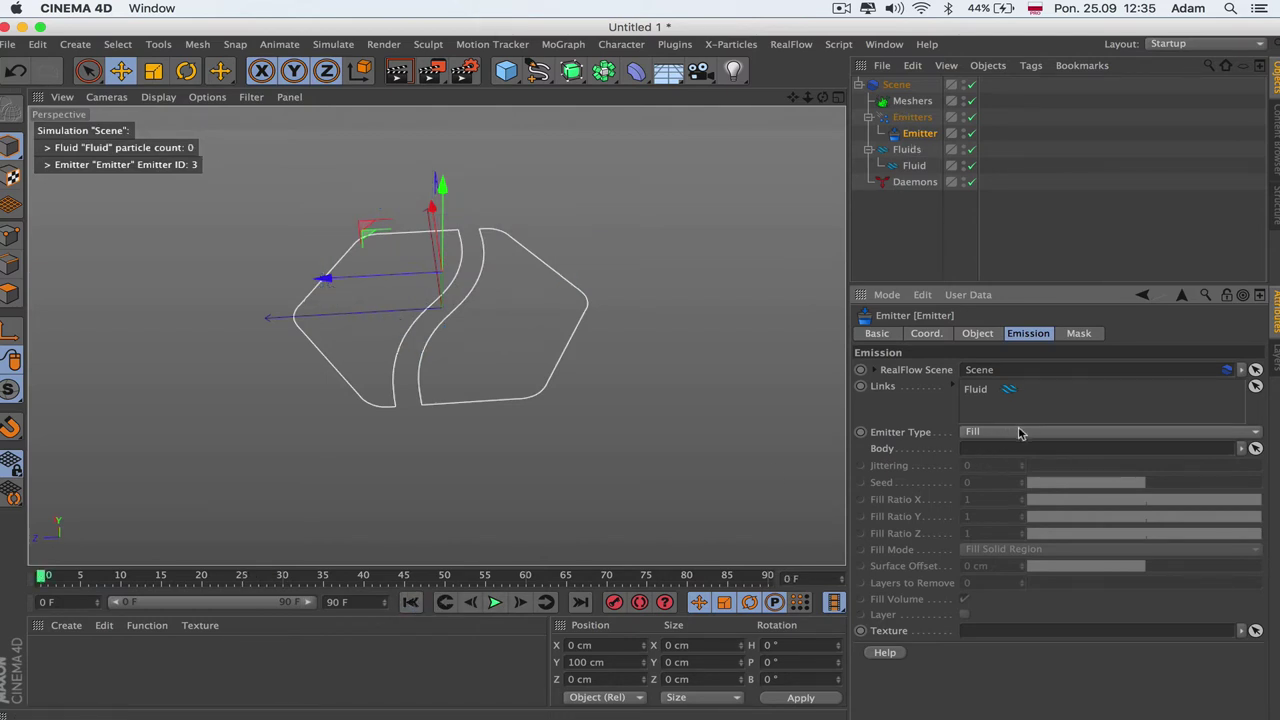
- Add a sphere as the Fill emitter's Body and hide the sphere object
{"action": "left_click_drag", "start_coordinate": [505, 70], "coordinate": [826, 164]}
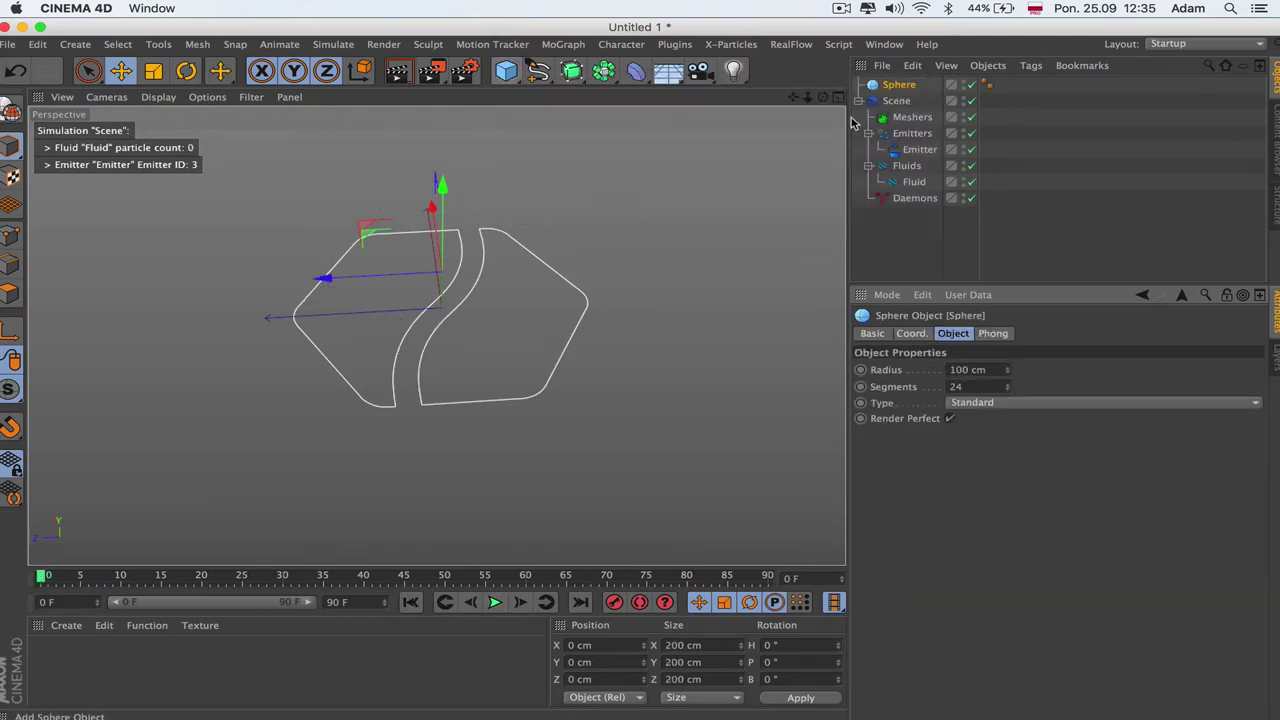
{"action": "left_click", "coordinate": [922, 150]}
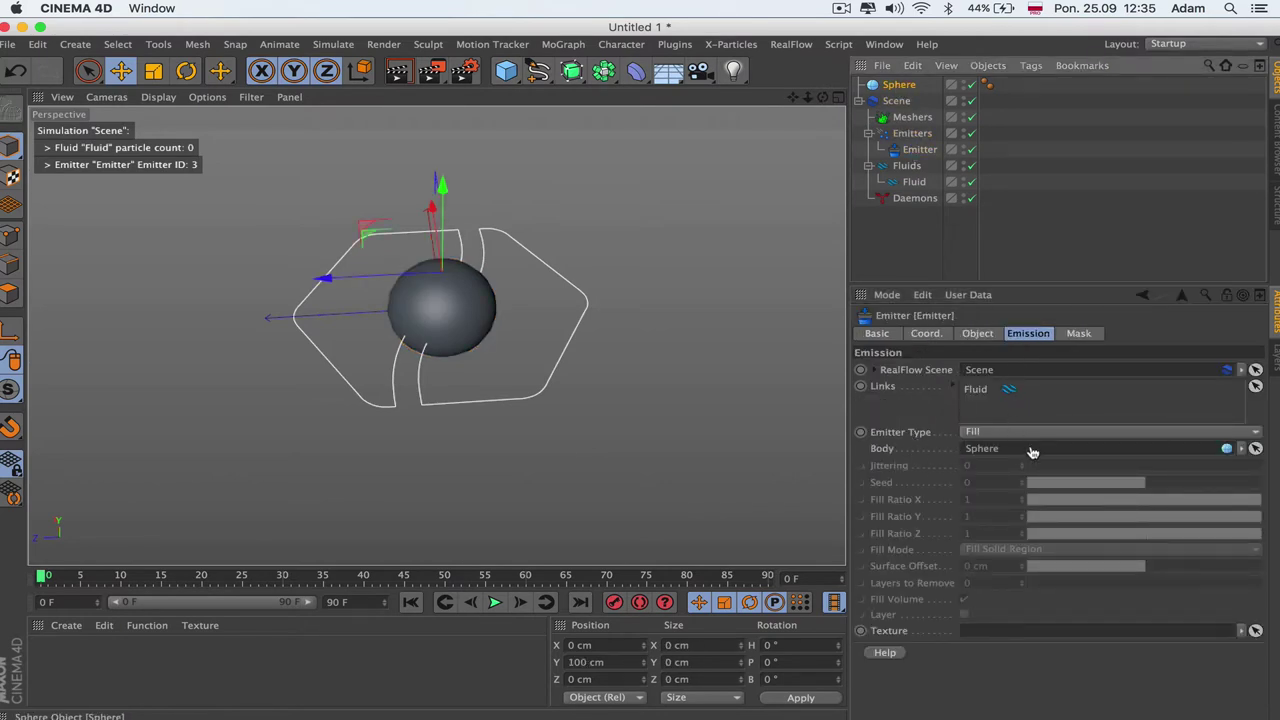
{"action": "left_click", "coordinate": [964, 83]}
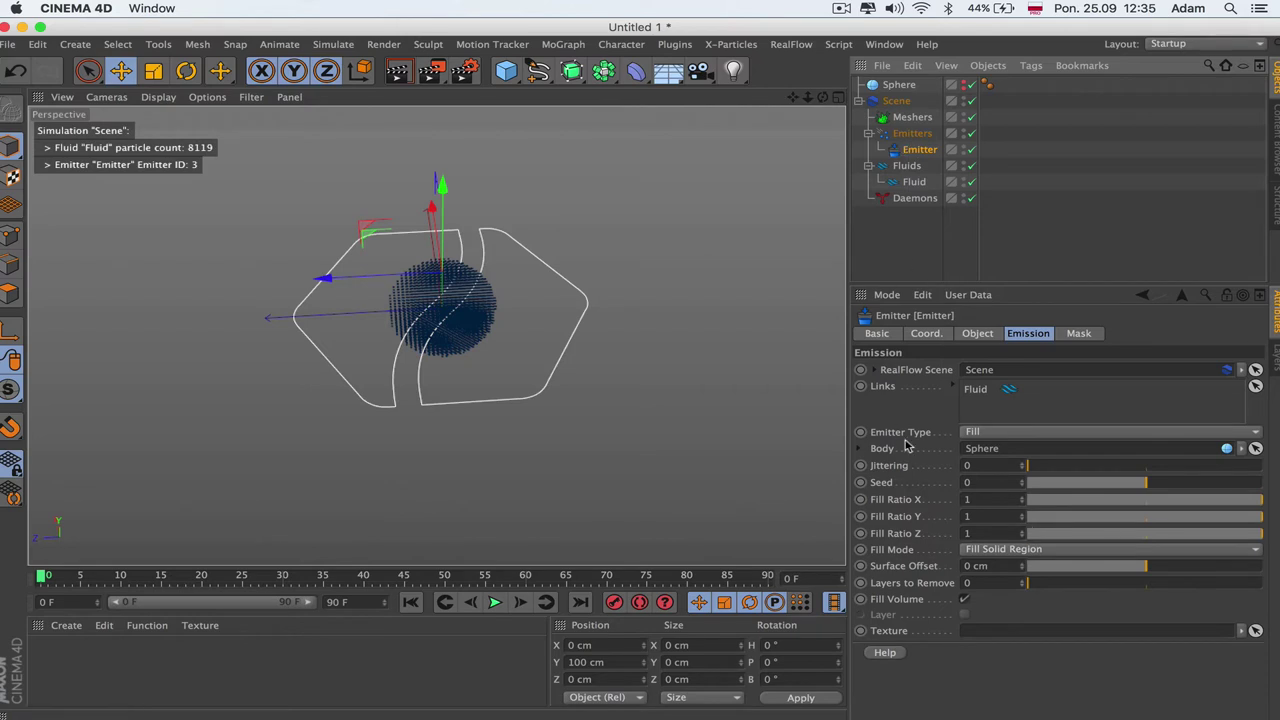
- Play the simulation, test the Fill emitter's Jittering and set its Seed to 27
{"action": "left_click", "coordinate": [494, 602]}
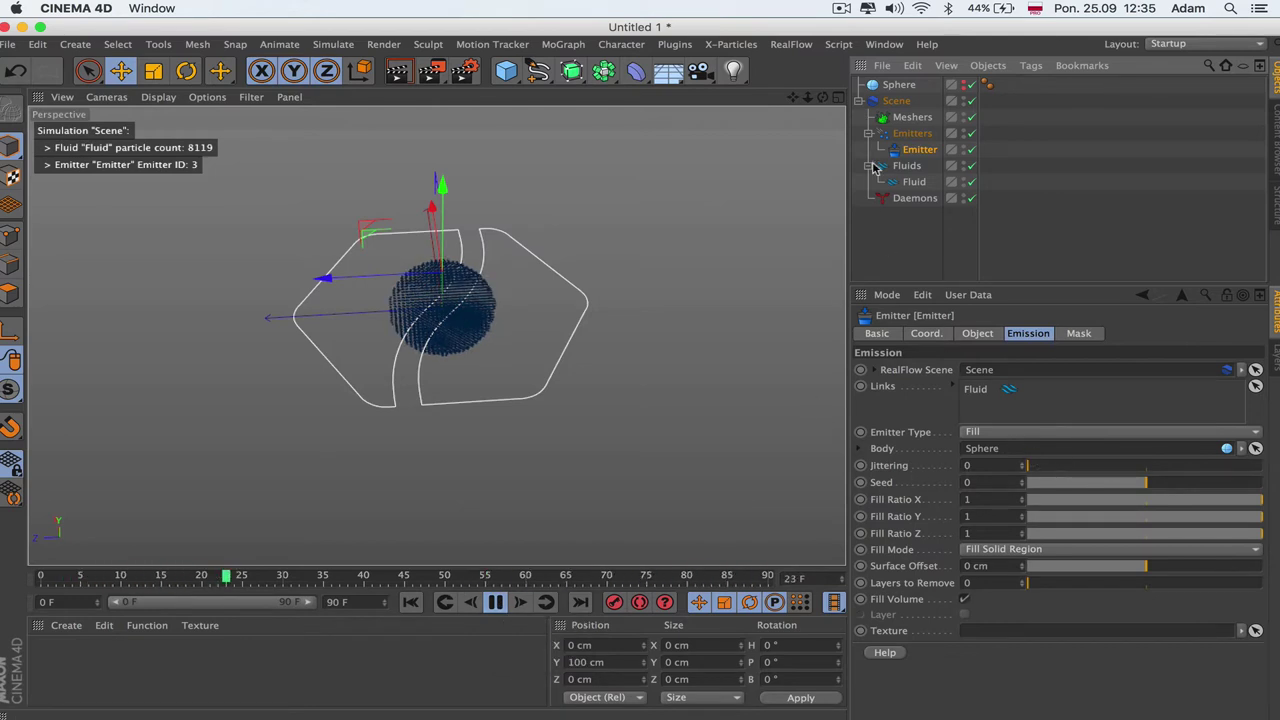
{"action": "left_click_drag", "start_coordinate": [812, 98], "coordinate": [818, 104]}
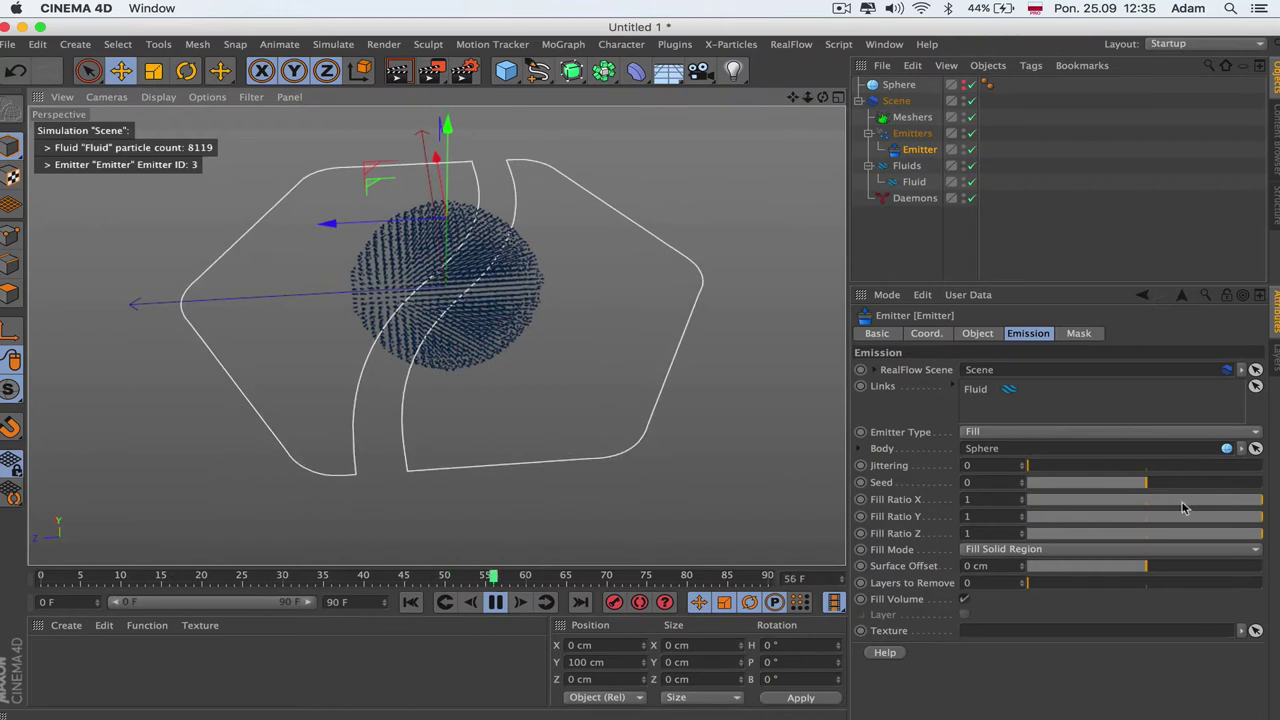
{"action": "left_click", "coordinate": [1092, 468]}
{"action": "left_click_drag", "start_coordinate": [1092, 468], "coordinate": [1210, 488]}
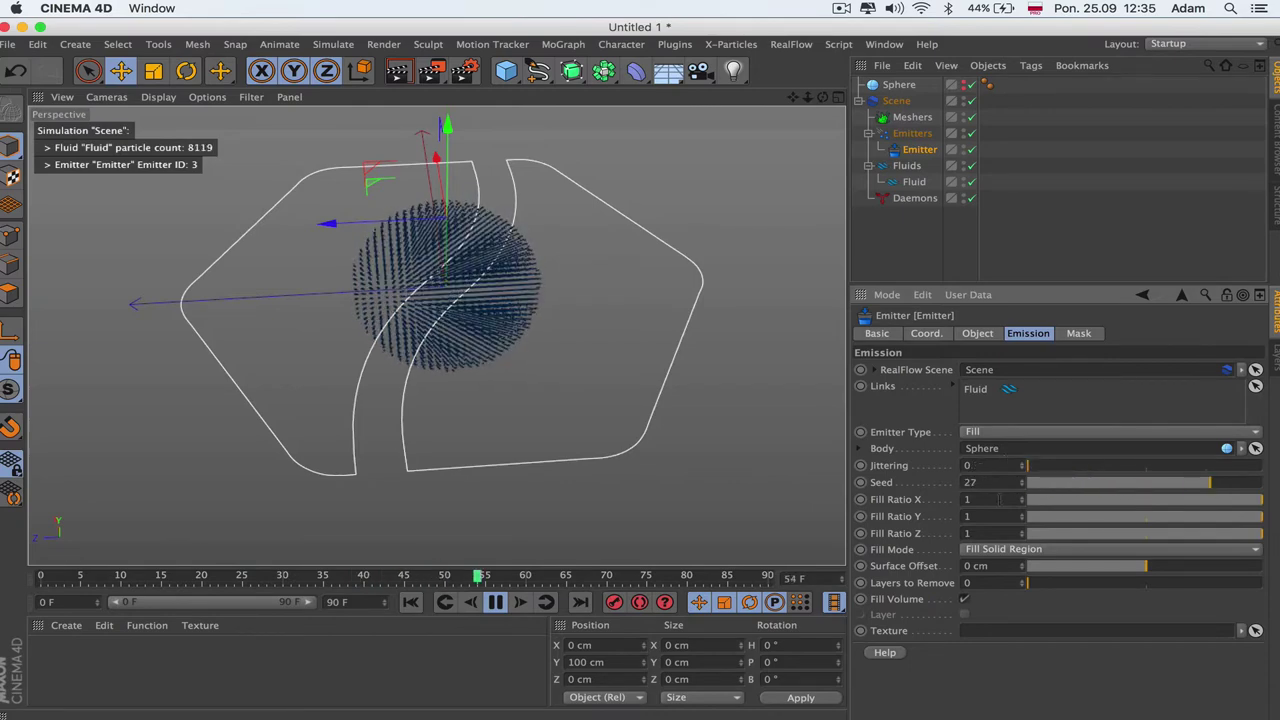
- Try a Fill Ratio X of 0.39 and a Fill Ratio Z of 0.47, restoring all fill ratios to 1
{"action": "left_click_drag", "start_coordinate": [1149, 503], "coordinate": [1120, 503]}
{"action": "left_click_drag", "start_coordinate": [437, 335], "coordinate": [435, 334], "text": "alt"}
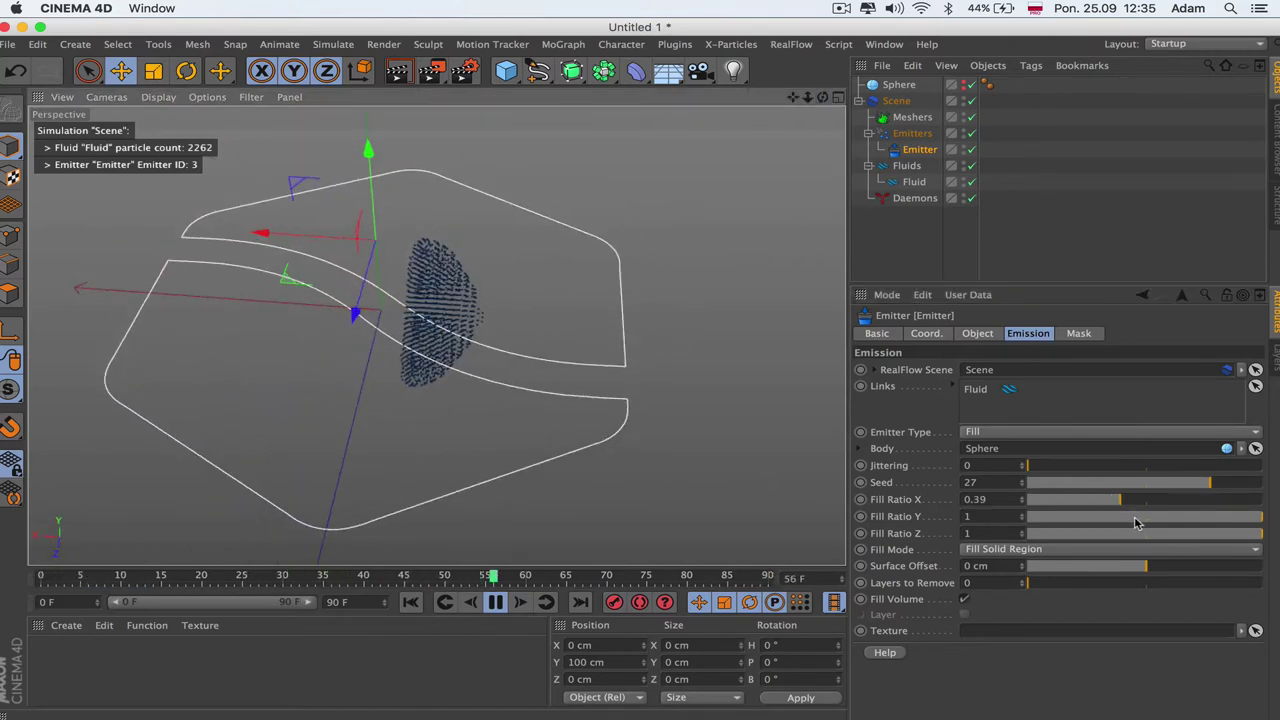
{"action": "left_click_drag", "start_coordinate": [1135, 522], "coordinate": [1264, 517]}
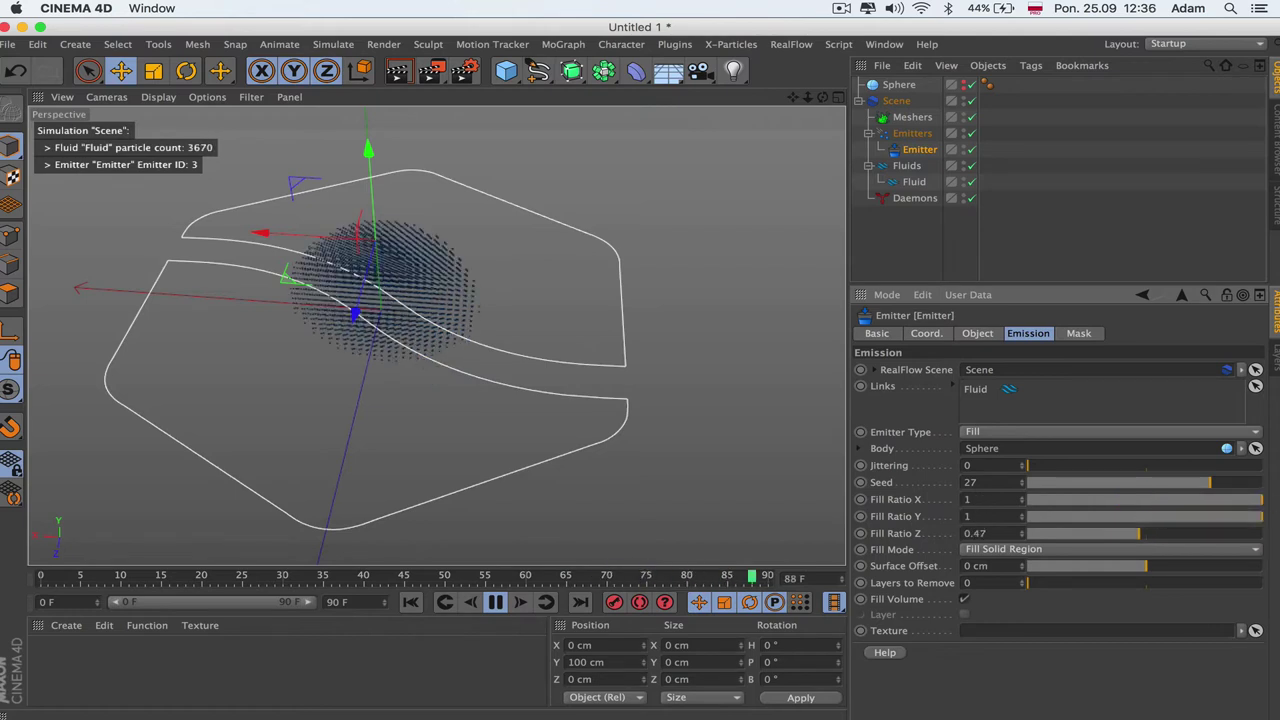
{"action": "left_click_drag", "start_coordinate": [1166, 533], "coordinate": [1264, 533]}
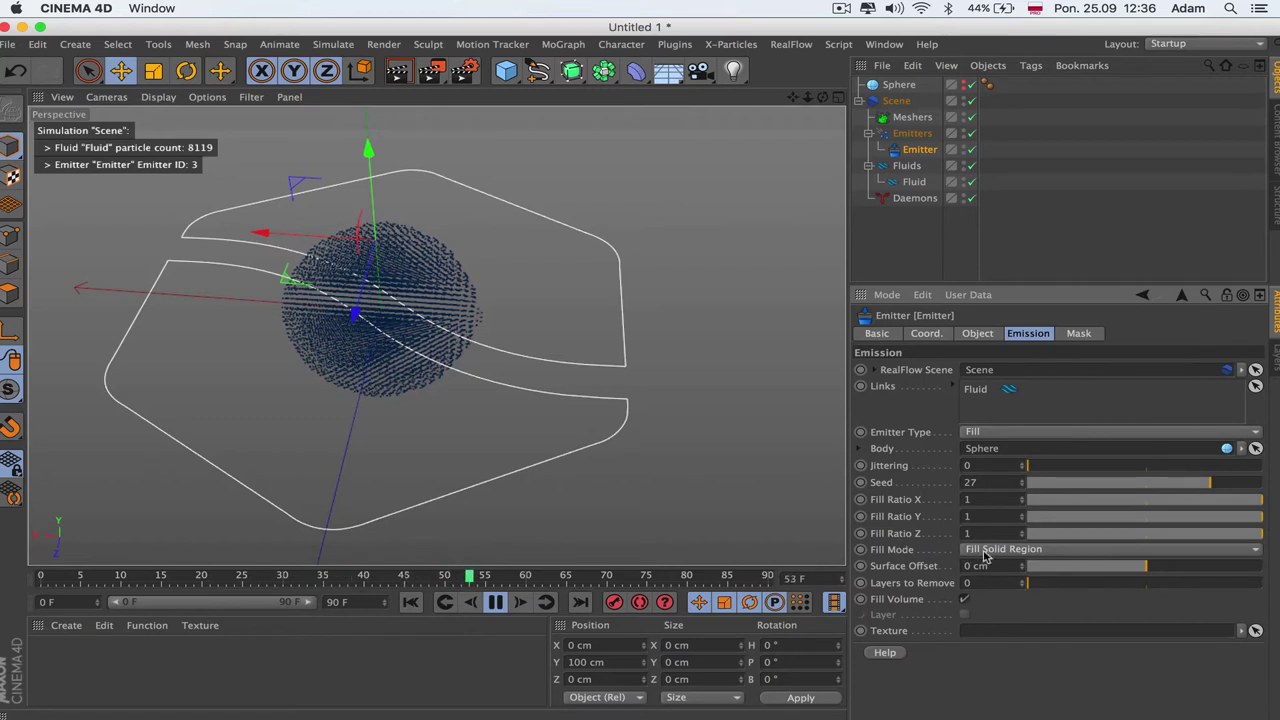
- Change the Fill Mode to Fill non Solid Volume and set the Surface Offset to 10 cm
{"action": "left_click", "coordinate": [1003, 549]}
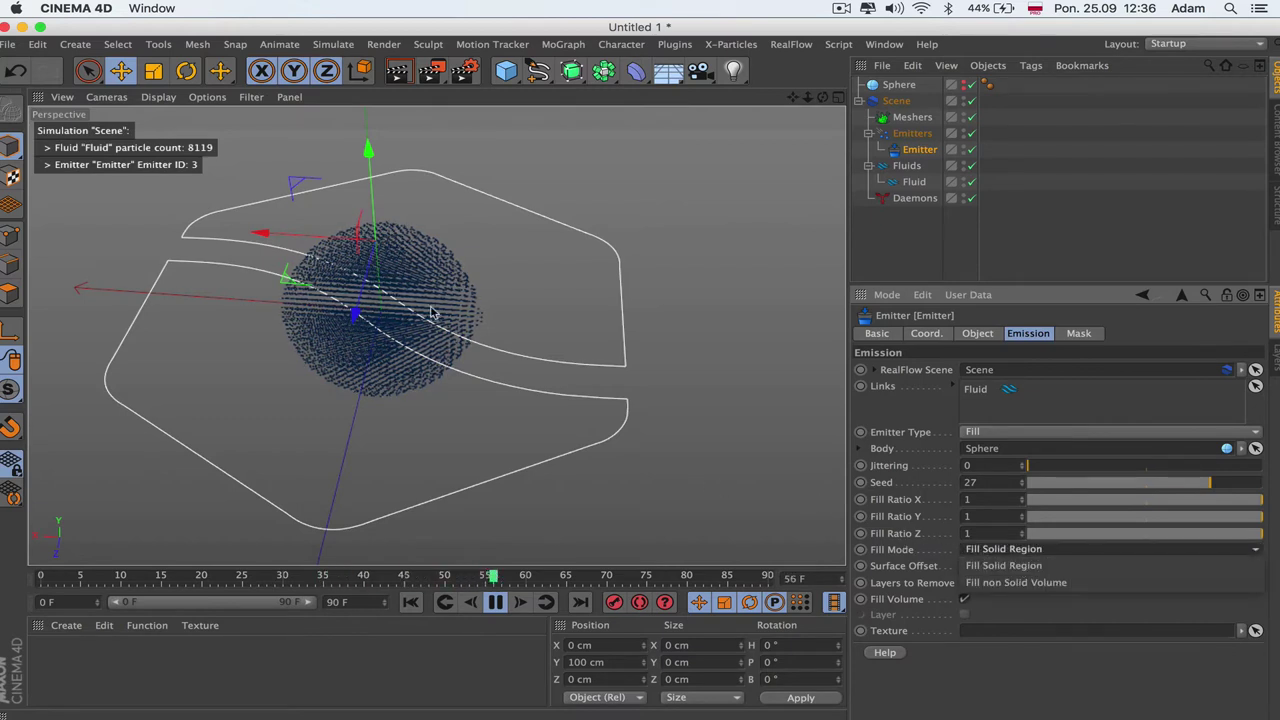
{"action": "left_click", "coordinate": [988, 585]}
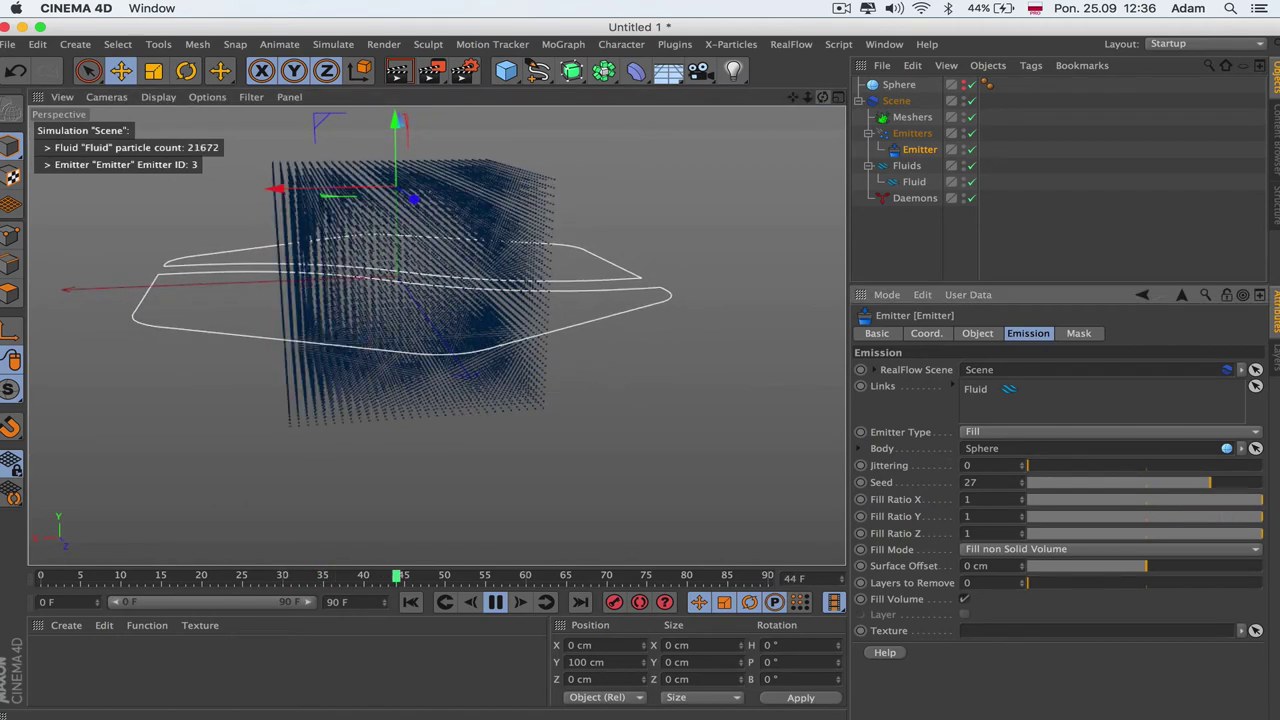
{"action": "left_click_drag", "start_coordinate": [818, 100], "coordinate": [735, 112]}
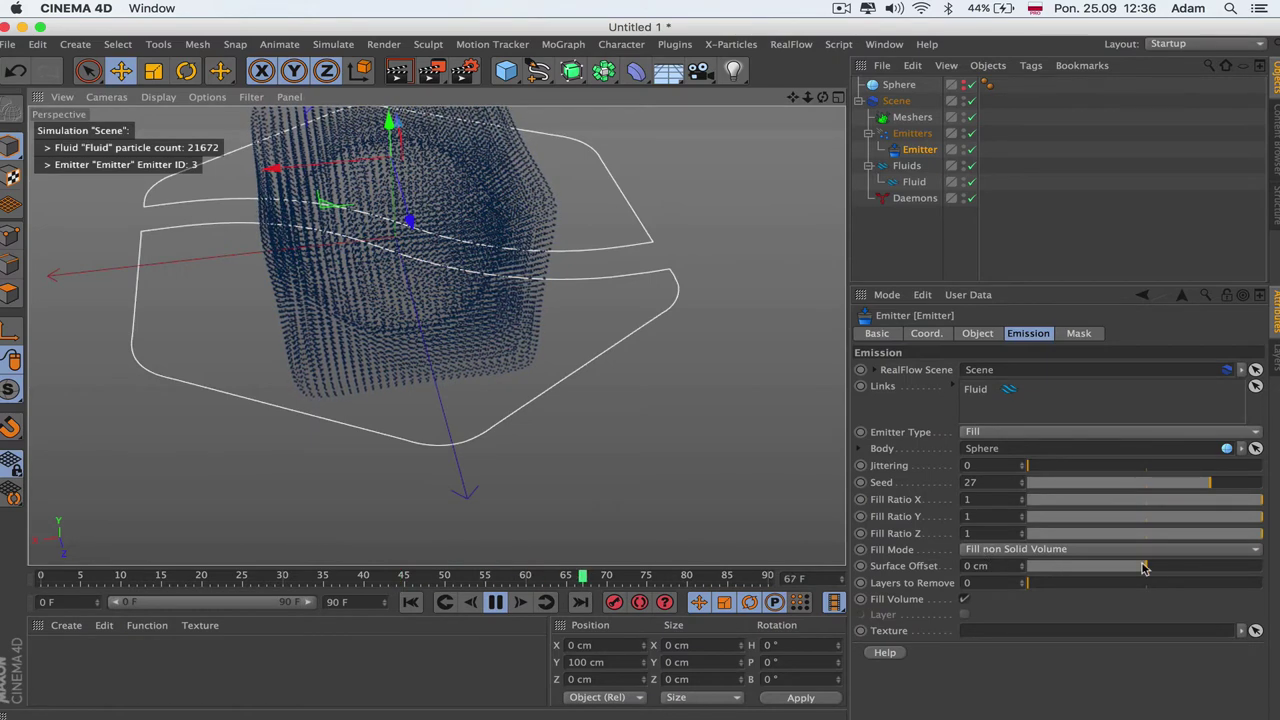
{"action": "left_click_drag", "start_coordinate": [1124, 566], "coordinate": [1262, 566]}
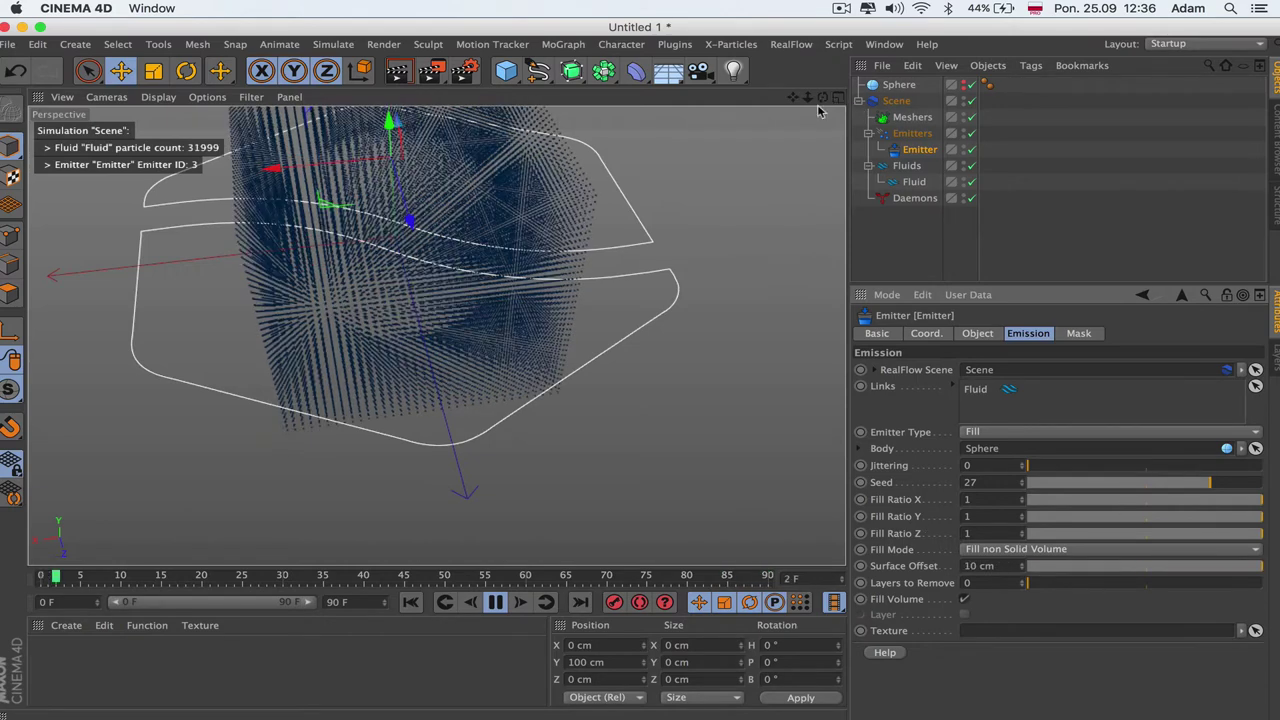
{"action": "left_click_drag", "start_coordinate": [822, 97], "coordinate": [783, 54]}
- Set the emitter's Layers to Remove to 2, and toggle Fill Volume off and back on
{"action": "left_click", "coordinate": [914, 181]}
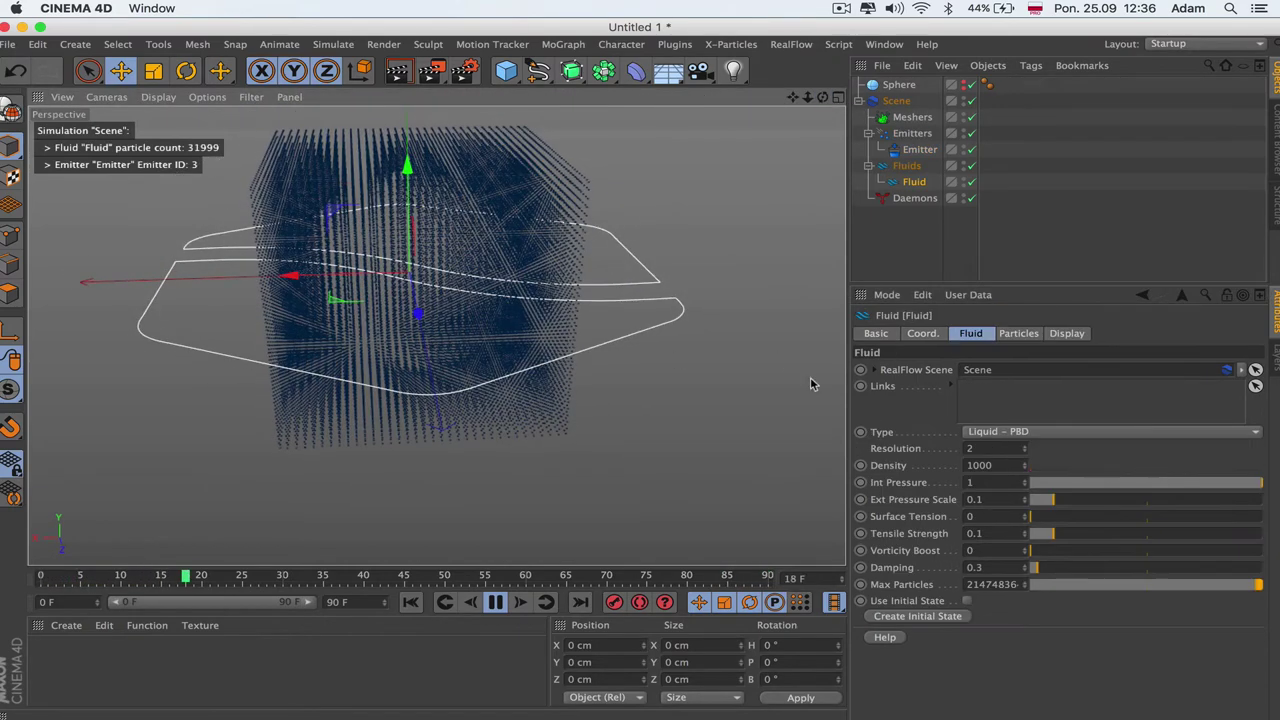
{"action": "left_click", "coordinate": [920, 149]}
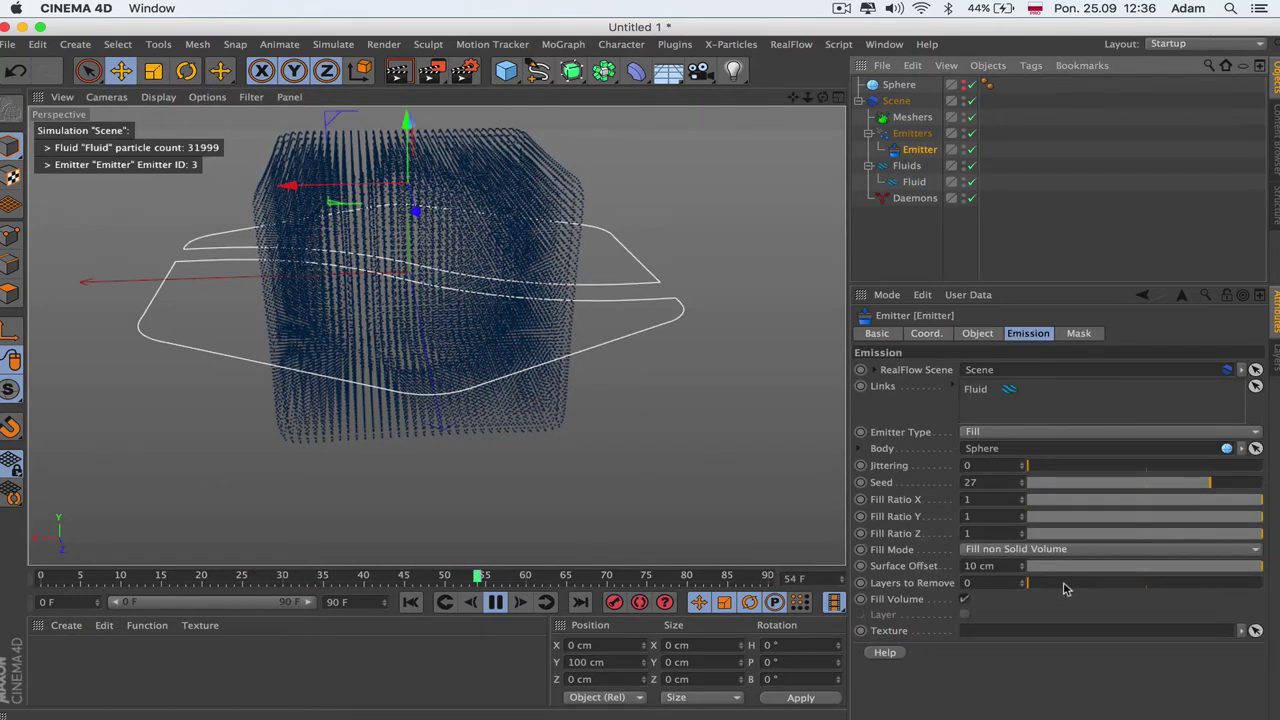
{"action": "mouse_move", "coordinate": [1066, 584]}
{"action": "left_mouse_down"}
{"action": "mouse_move", "coordinate": [1214, 594]}
{"action": "mouse_move", "coordinate": [1038, 590]}
{"action": "mouse_move", "coordinate": [1070, 590]}
{"action": "left_mouse_up"}
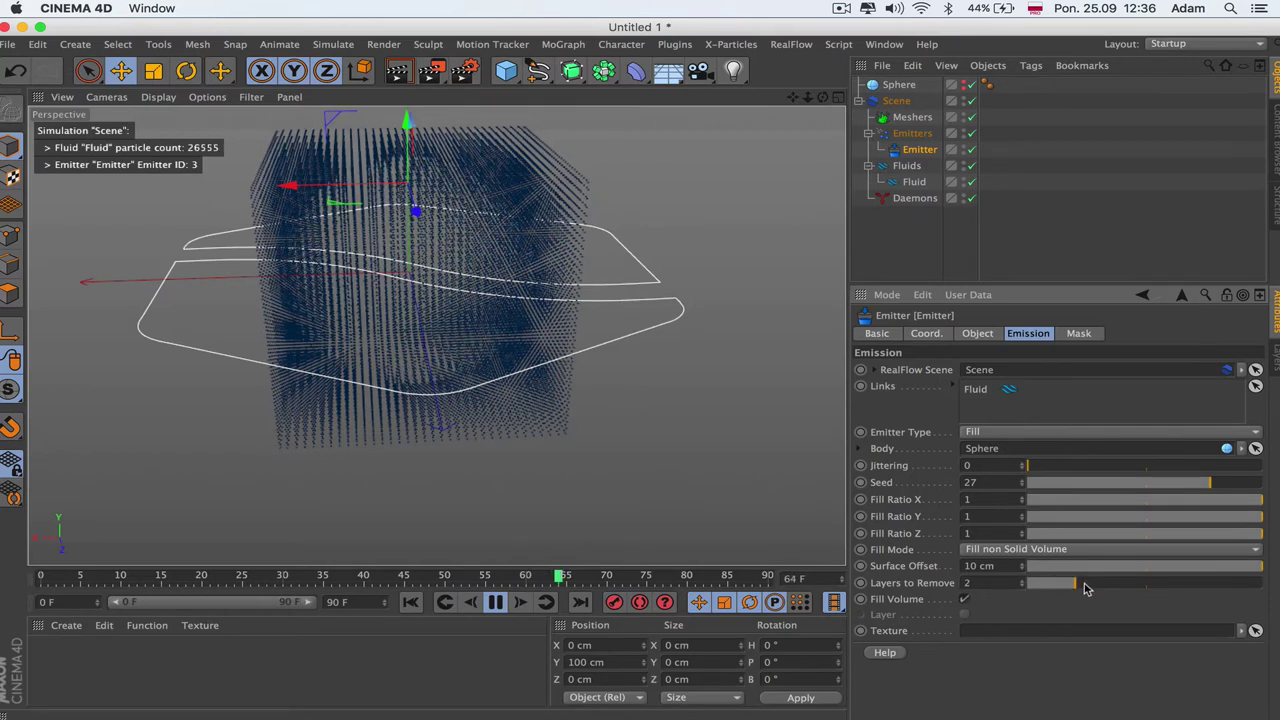
{"action": "left_click", "coordinate": [966, 600]}
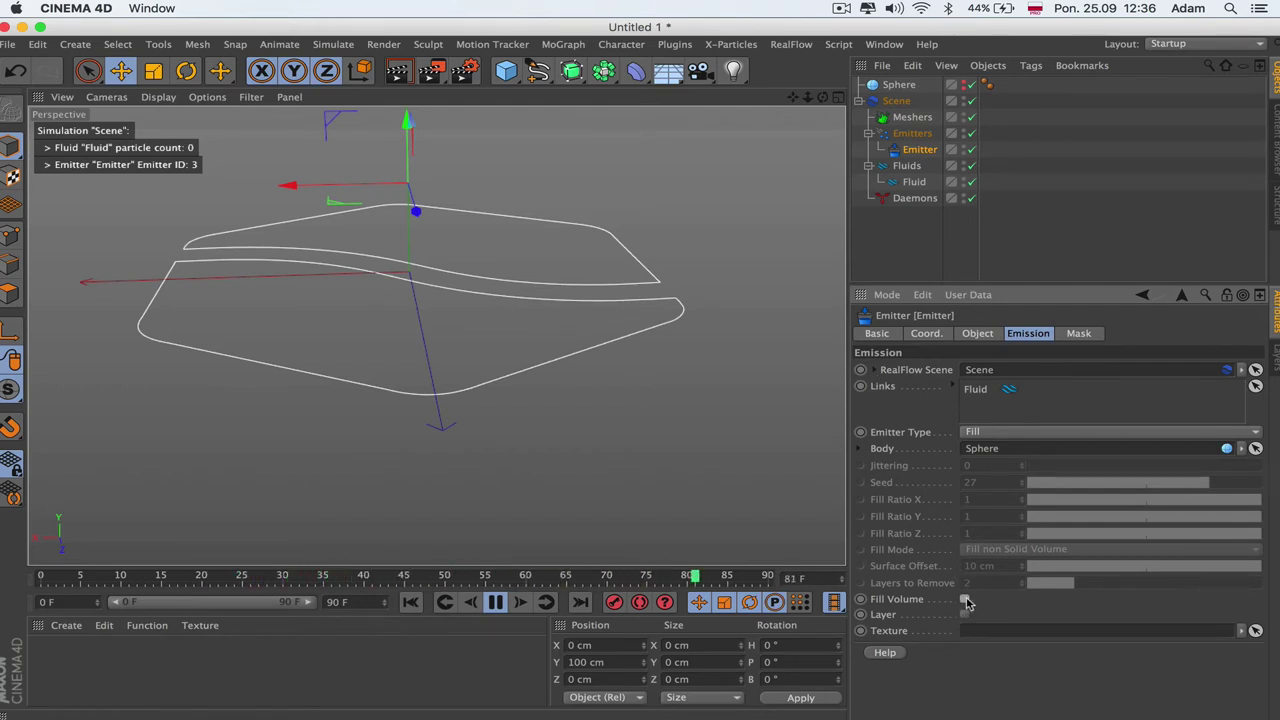
{"action": "left_click", "coordinate": [966, 600]}
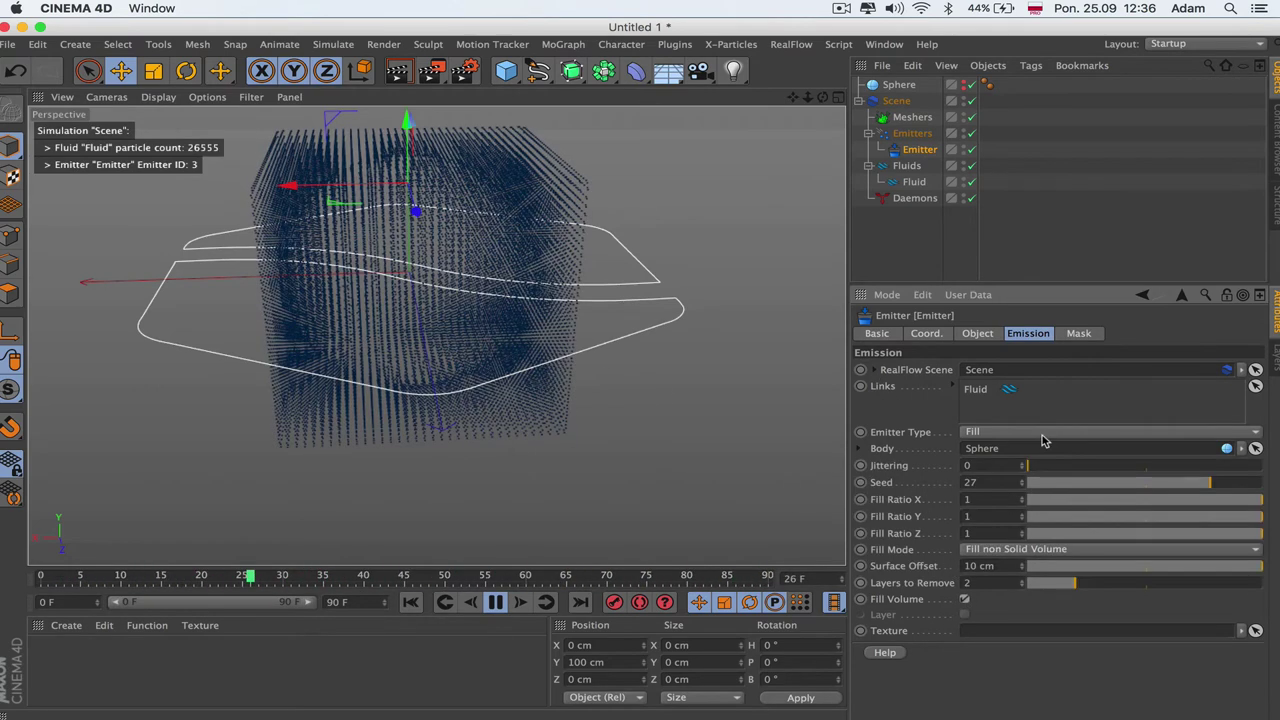
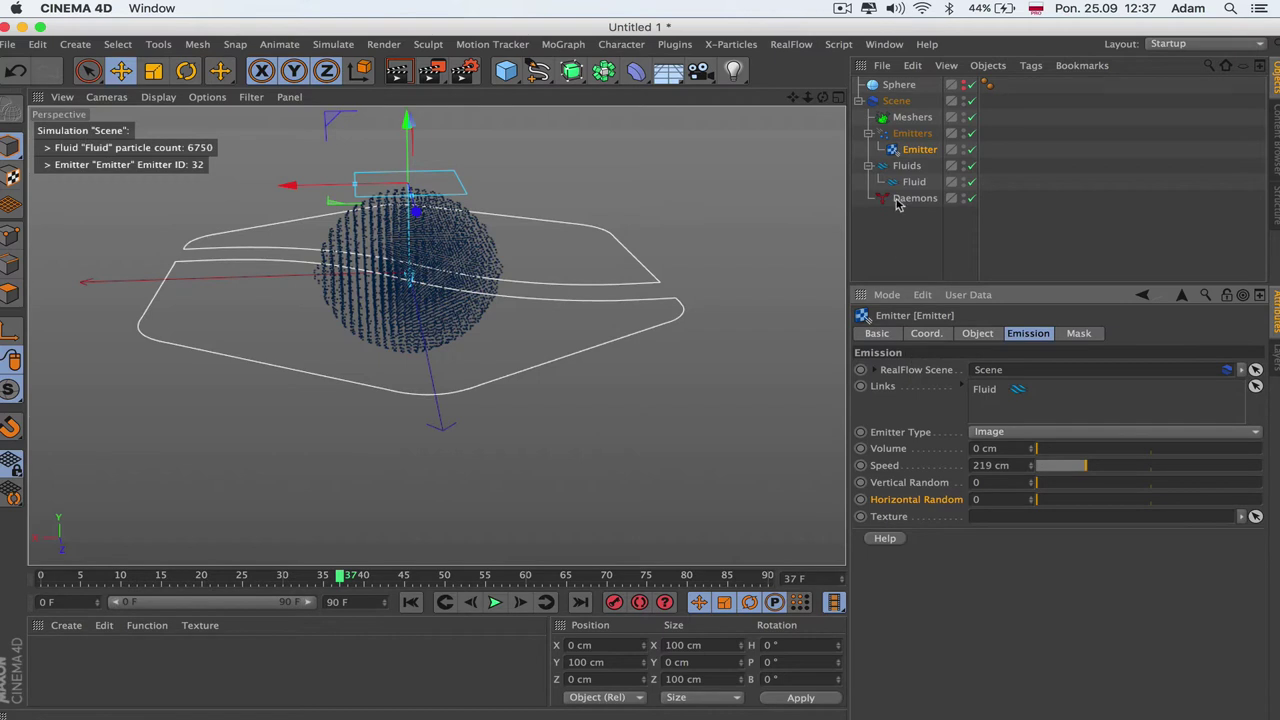
- Switch the Emitter Type to Fill to review its settings and return it to Image
{"action": "left_click", "coordinate": [912, 152]}
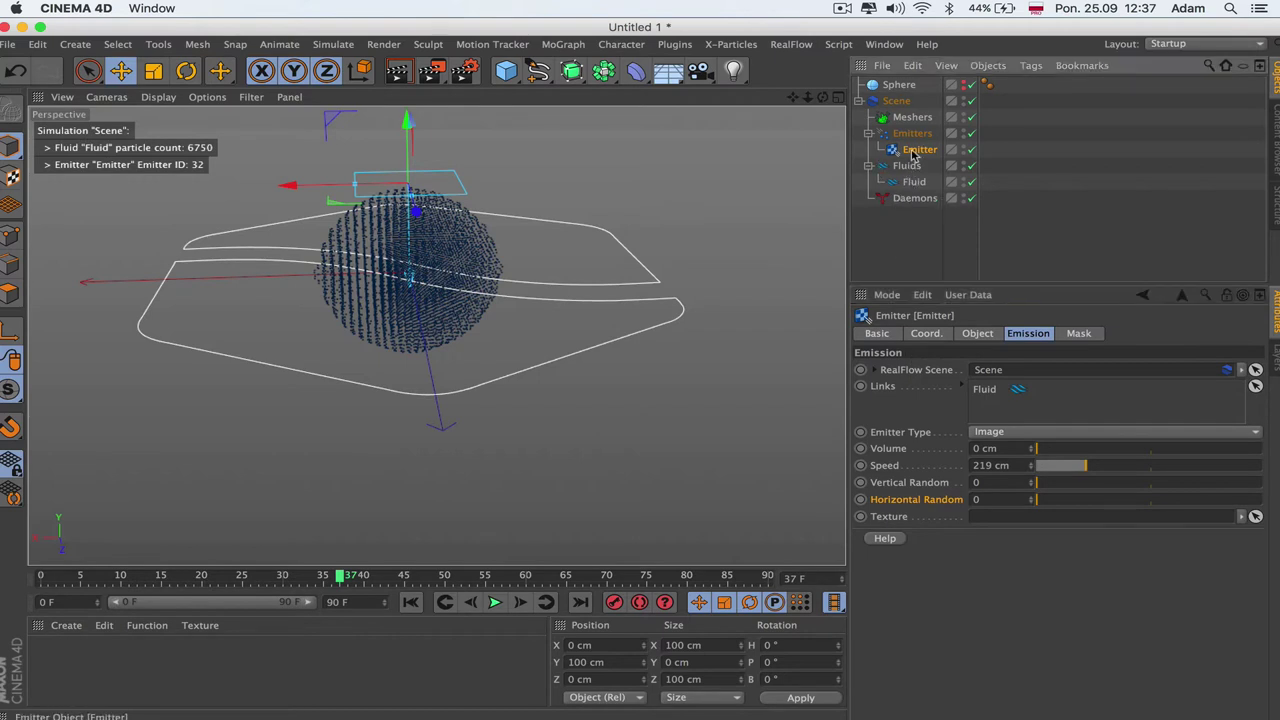
{"action": "left_click", "coordinate": [1002, 433]}
{"action": "left_click", "coordinate": [1016, 482]}
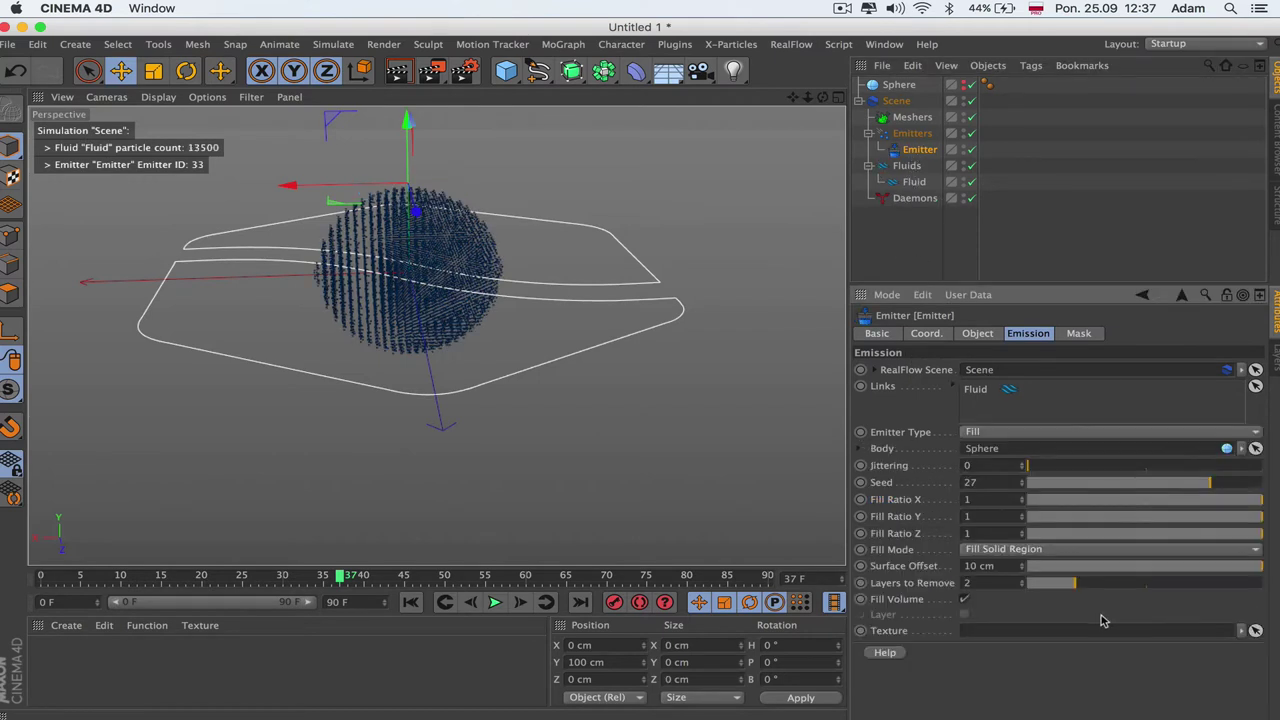
{"action": "left_click", "coordinate": [998, 431]}
{"action": "left_click", "coordinate": [1005, 496]}
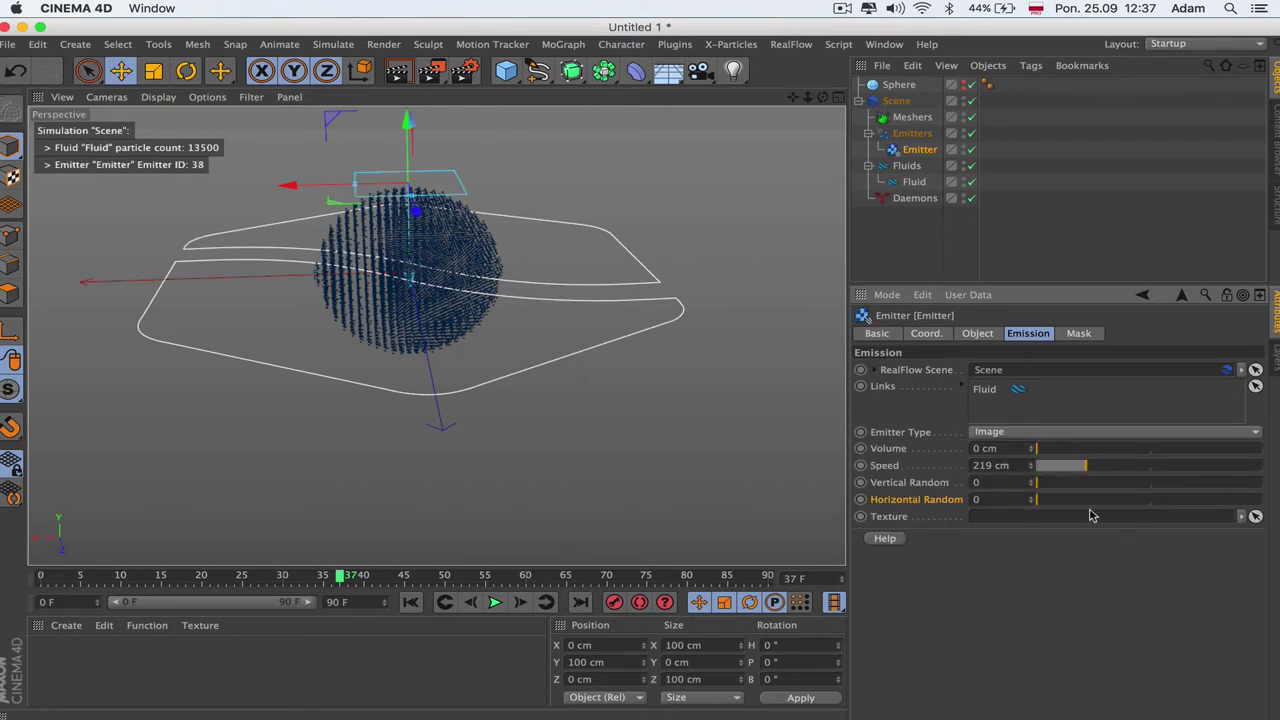
- Create a new material and disable its Reflectance channel
{"action": "double_click", "coordinate": [119, 672]}
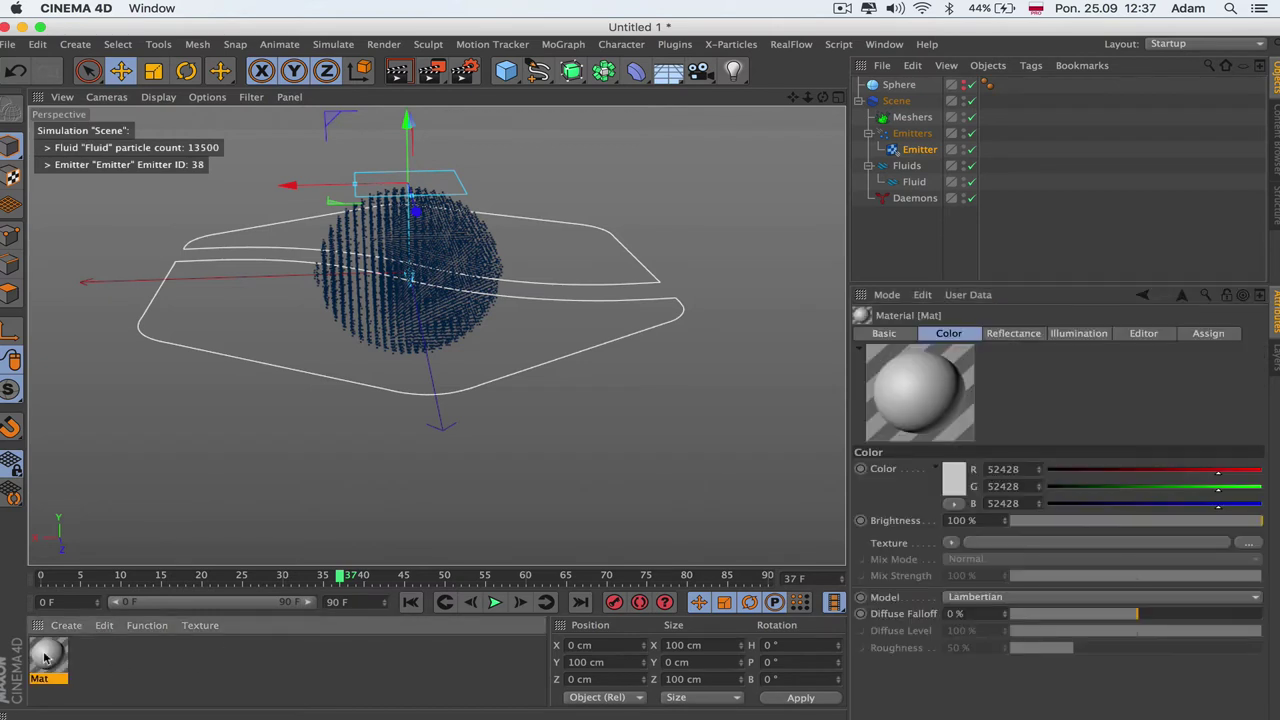
{"action": "double_click", "coordinate": [50, 652]}
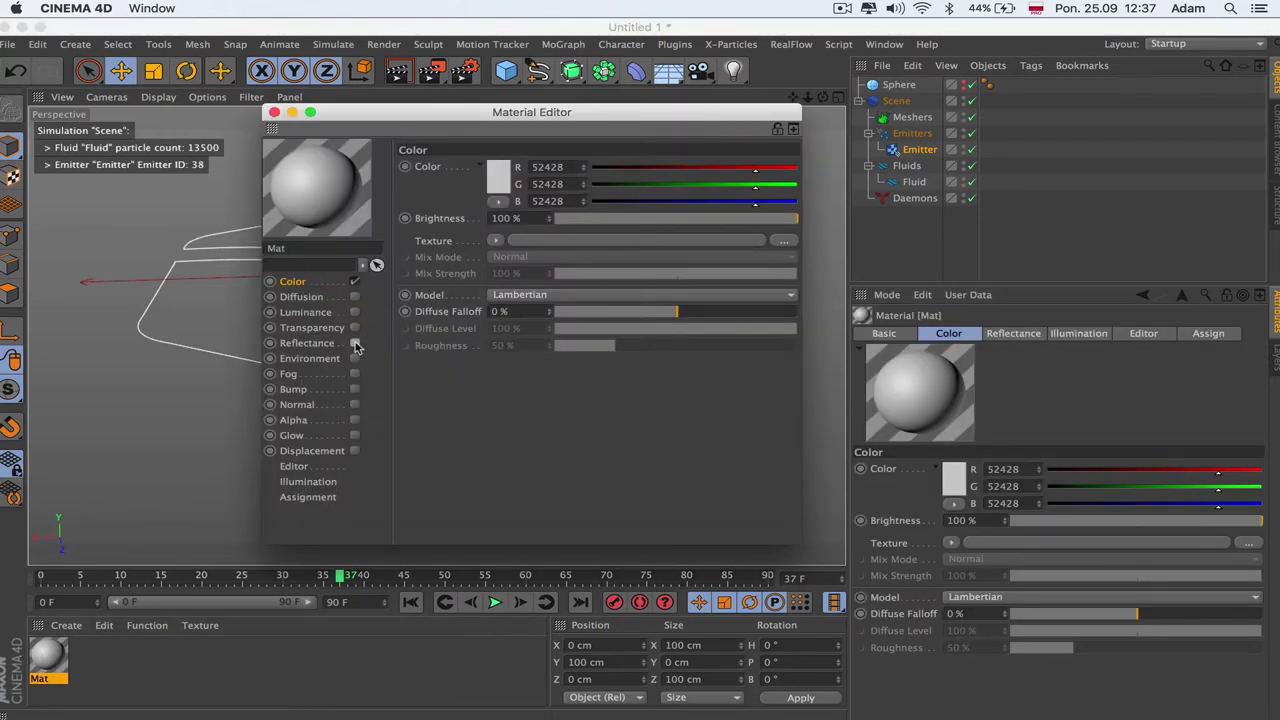
{"action": "left_click", "coordinate": [355, 343]}
- Add a Noise shader as the material's Color texture and set its Global Scale to 300 %
{"action": "left_click", "coordinate": [494, 241]}
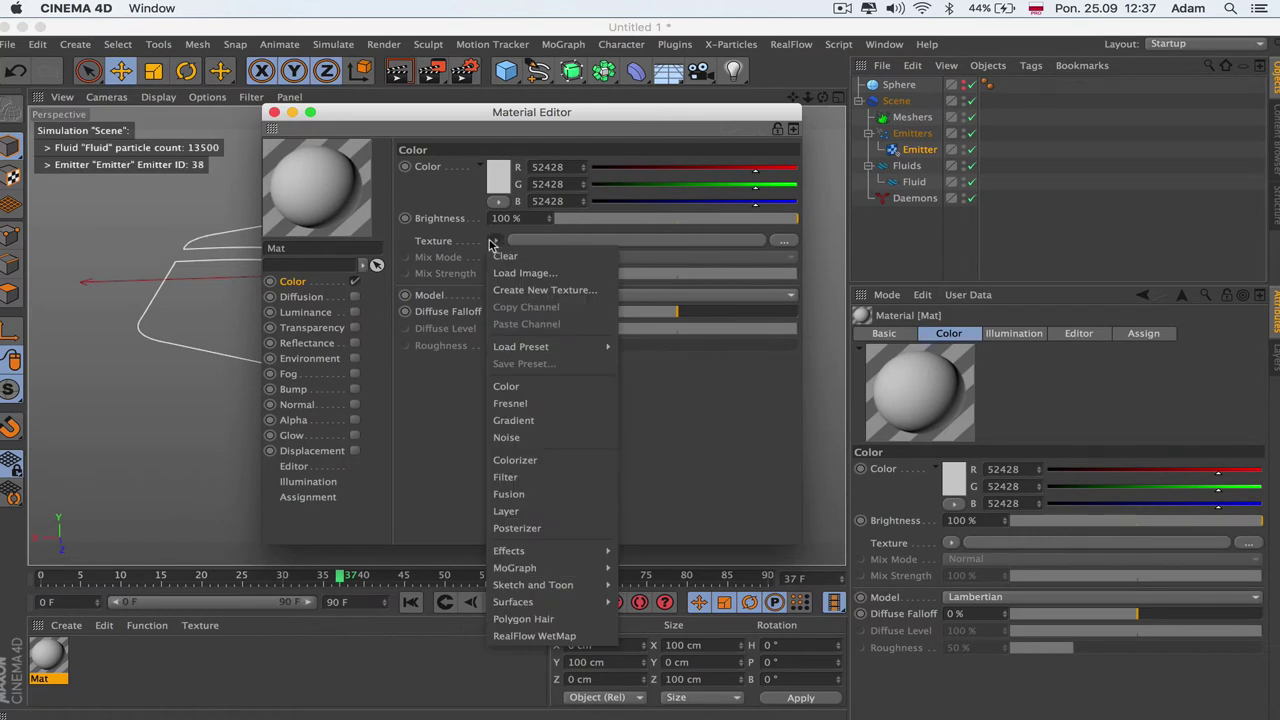
{"action": "mouse_move", "coordinate": [591, 578]}
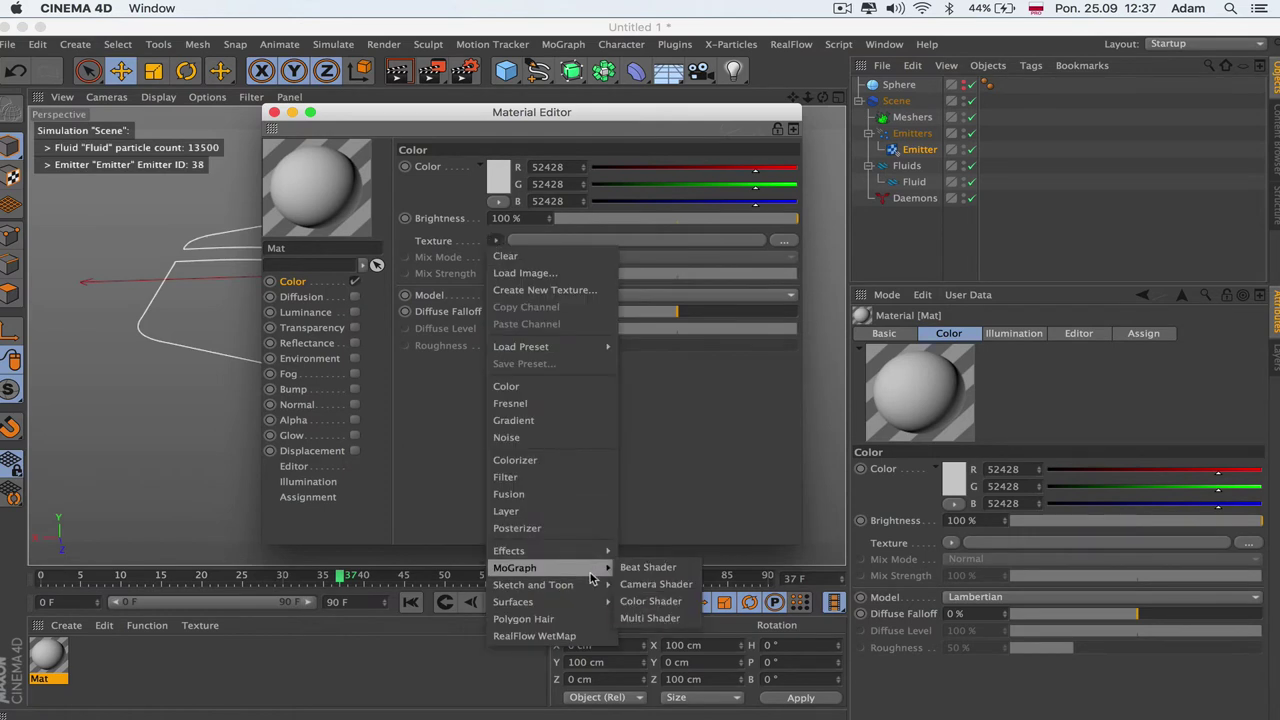
{"action": "left_click", "coordinate": [570, 438]}
{"action": "left_click", "coordinate": [603, 242]}
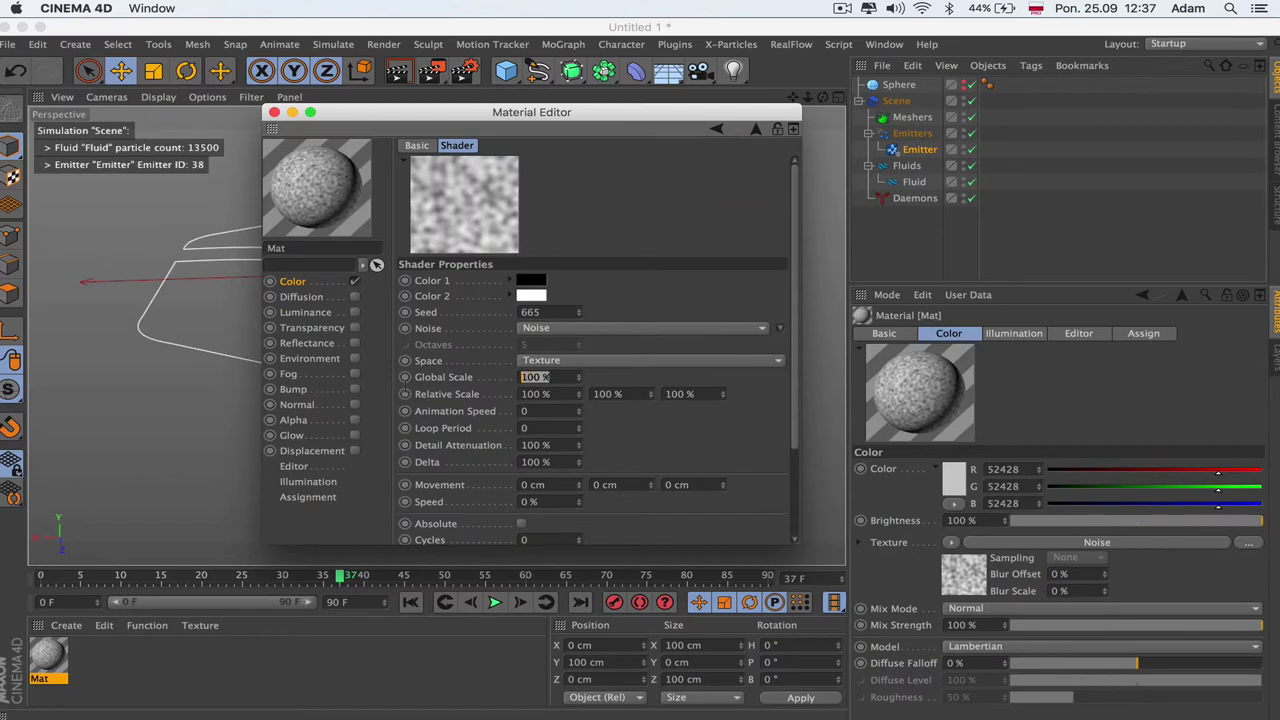
{"action": "type", "text": "3"}
{"action": "key", "text": "Return"}
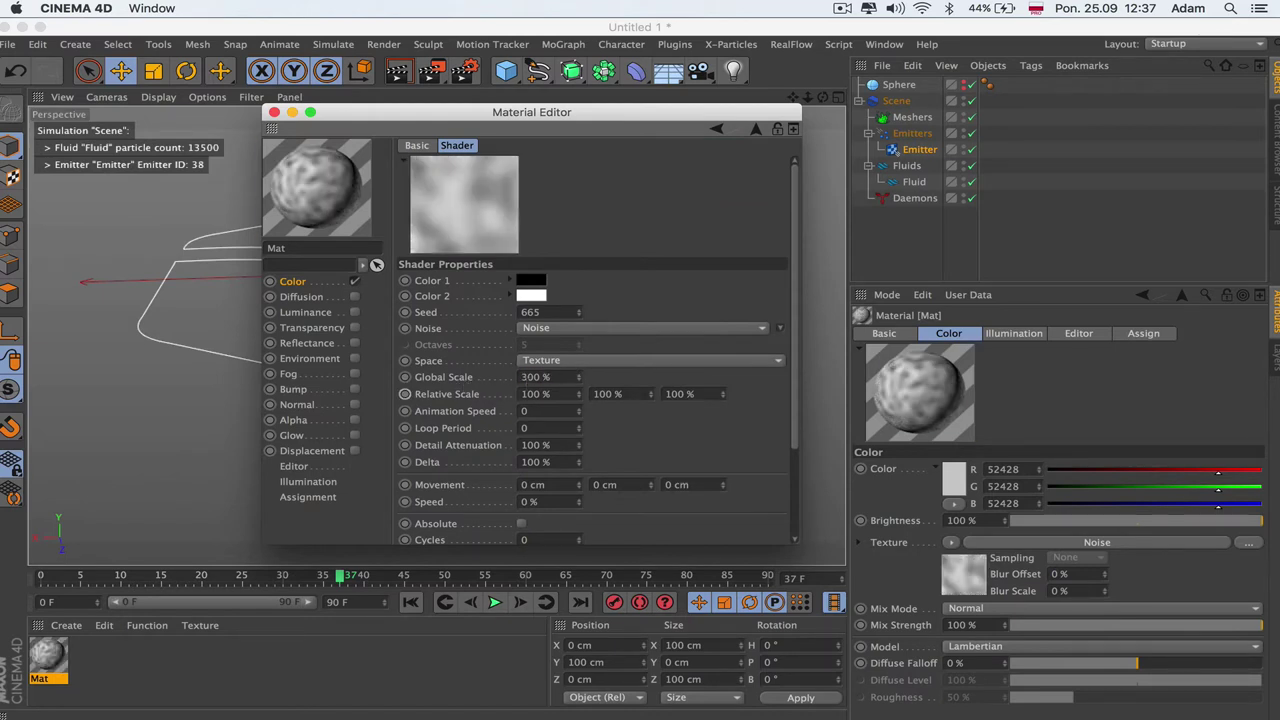
- Set the Noise shader's Global Scale to 1 %, and replace the material's Color texture with a Checkerboard shader
{"action": "type", "text": "1"}
{"action": "key", "text": "Return"}
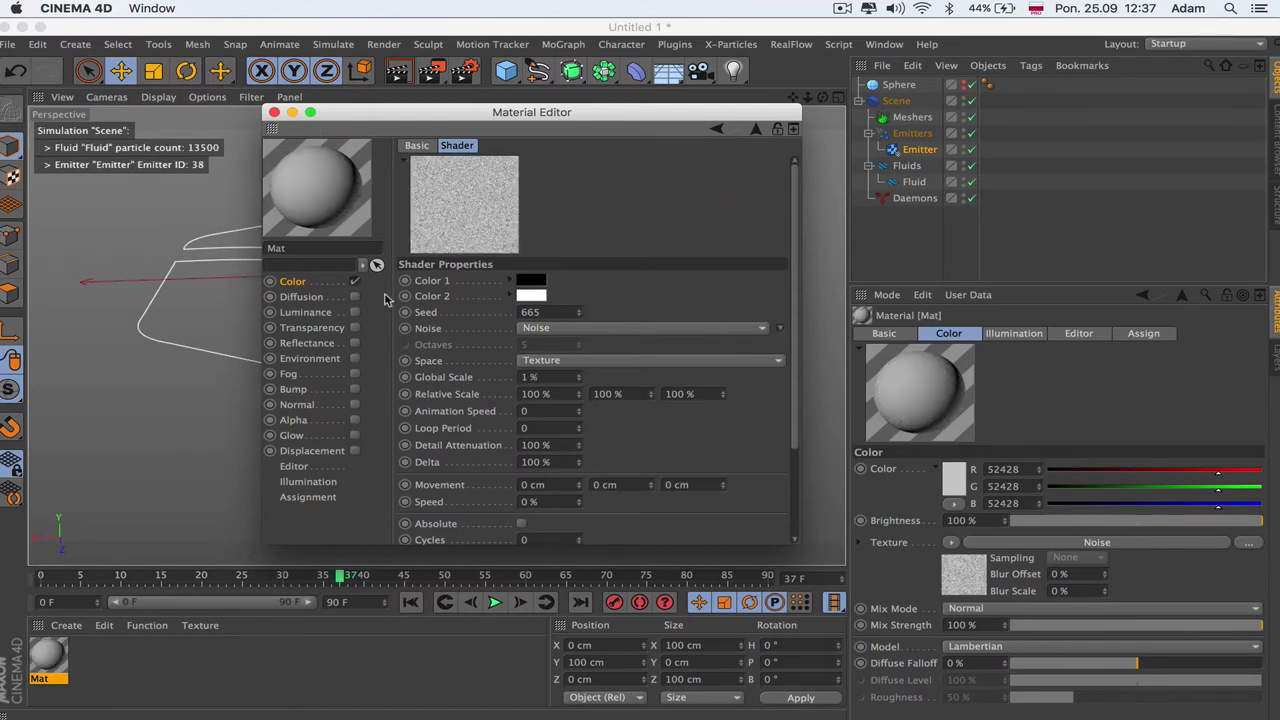
{"action": "left_click", "coordinate": [293, 281]}
{"action": "left_click", "coordinate": [497, 241]}
{"action": "mouse_move", "coordinate": [555, 572]}
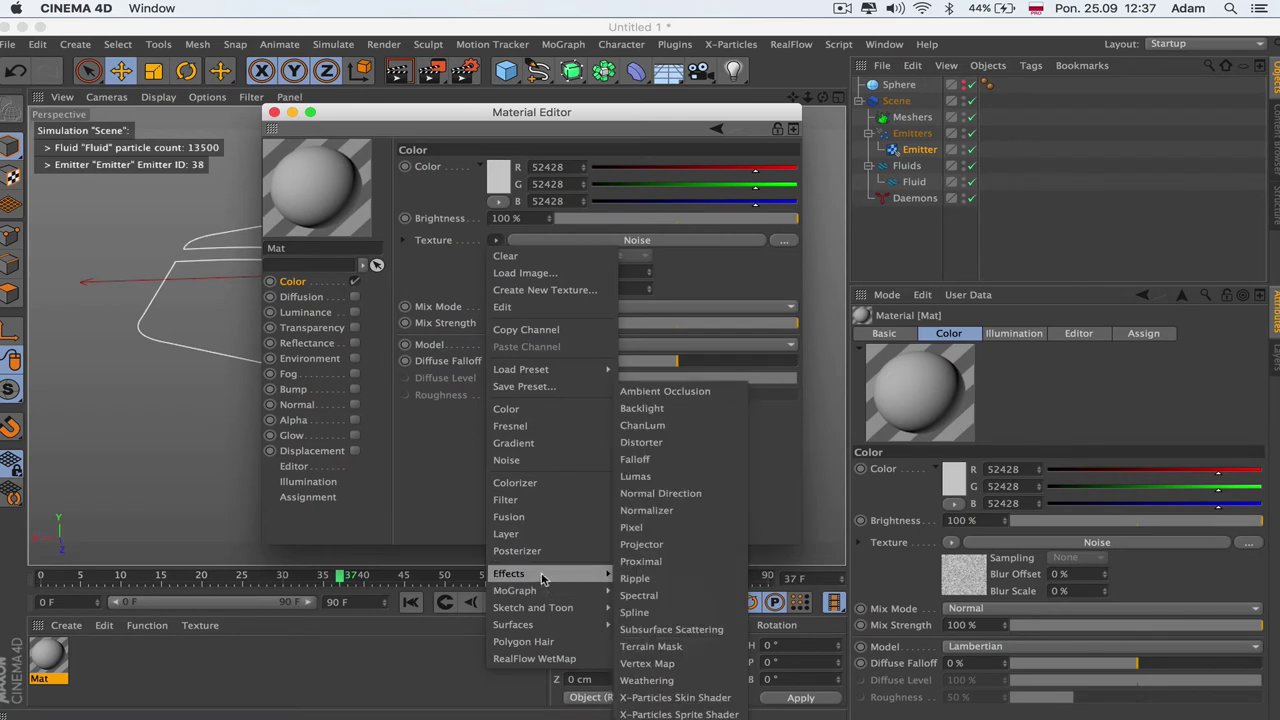
{"action": "mouse_move", "coordinate": [540, 624]}
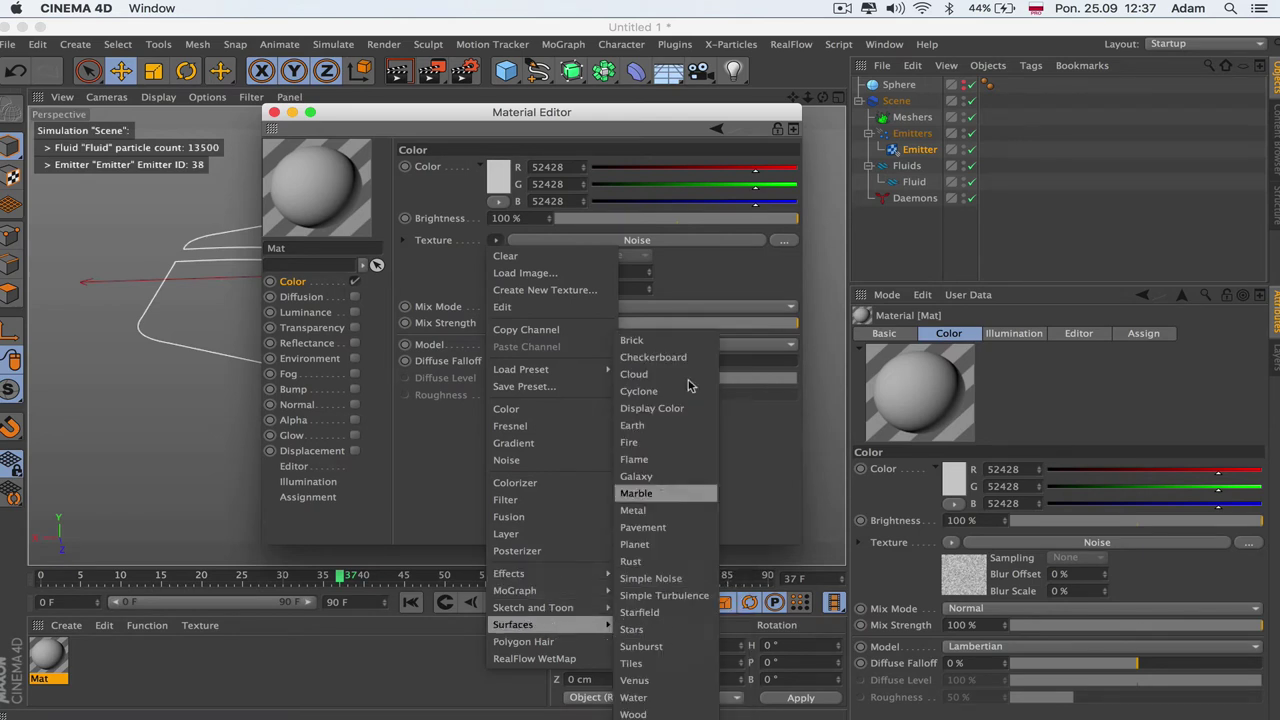
{"action": "left_click", "coordinate": [660, 358]}
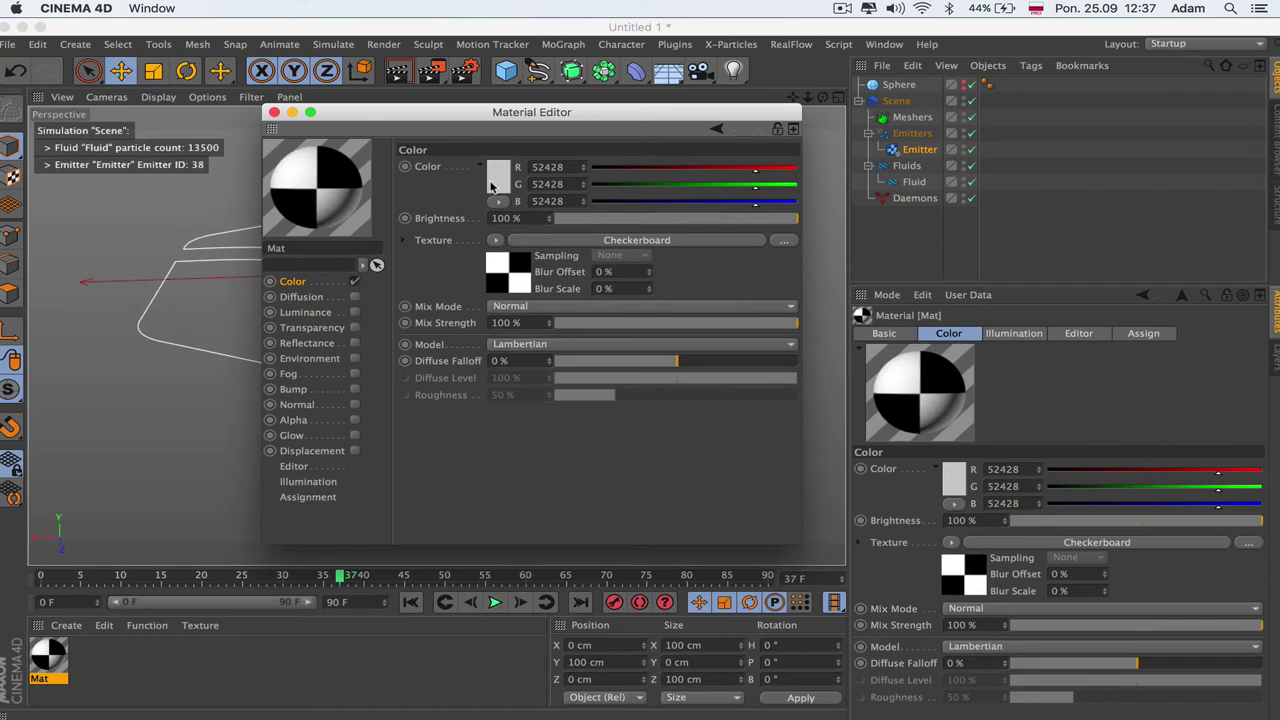
- Assign the material's Checkerboard shader to the Emitter's Texture and close the Material Editor
{"action": "left_click", "coordinate": [916, 150]}
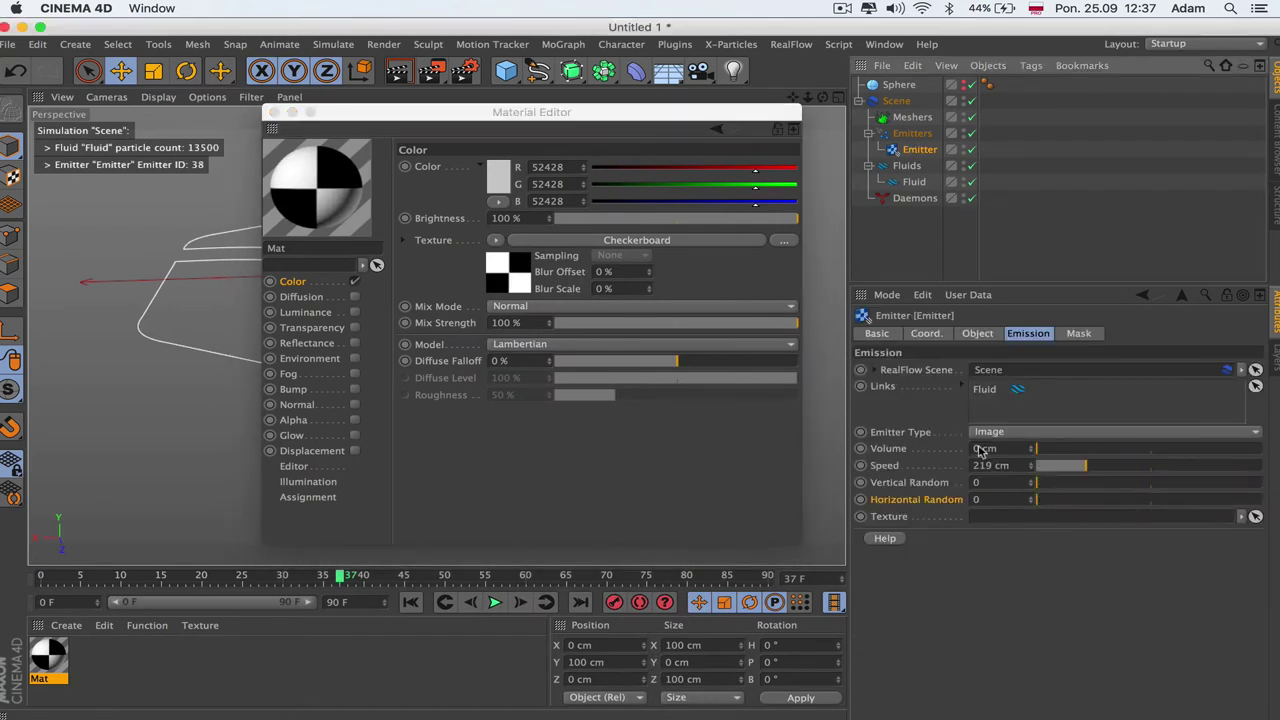
{"action": "left_click", "coordinate": [511, 270]}
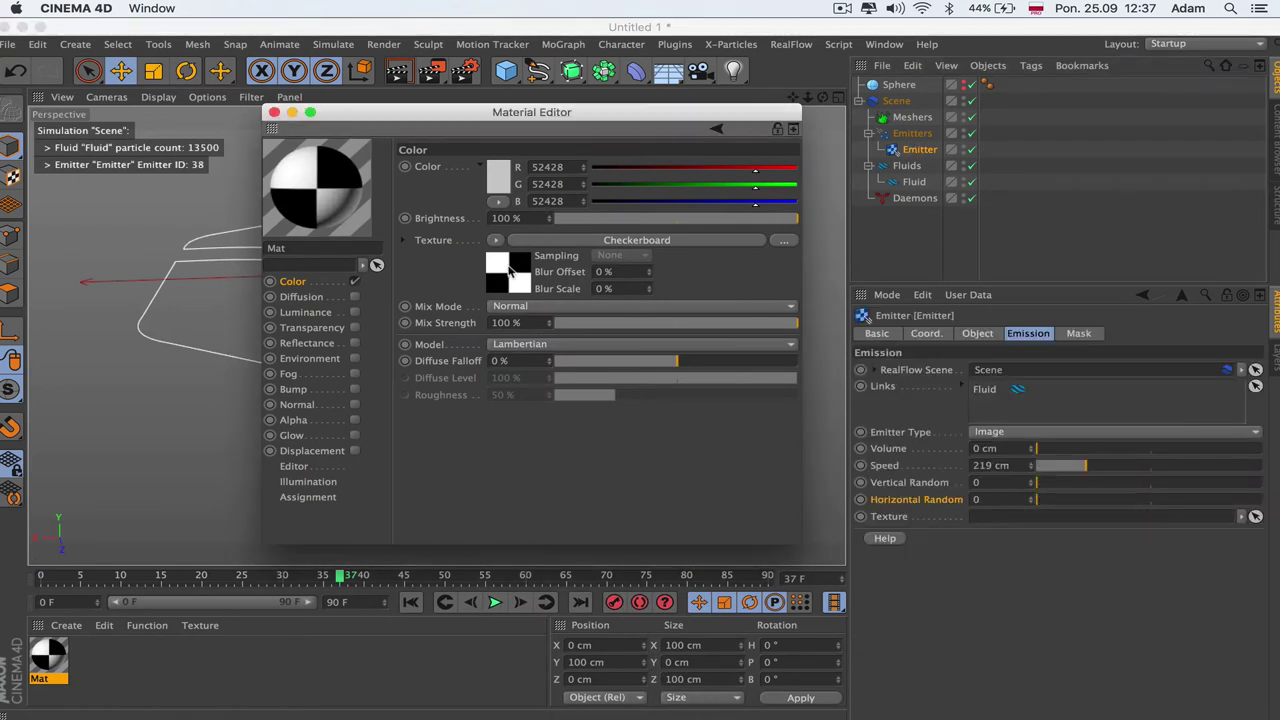
{"action": "left_click_drag", "start_coordinate": [897, 483], "coordinate": [990, 517]}
{"action": "left_click", "coordinate": [997, 517]}
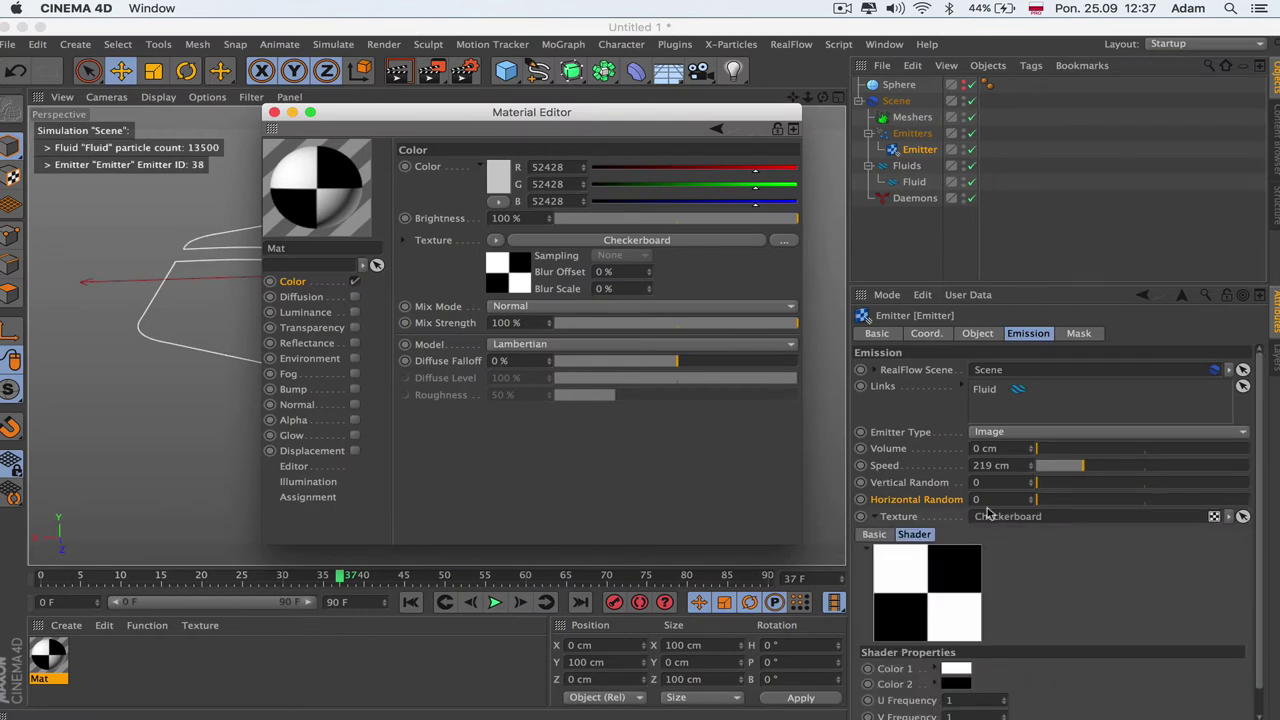
{"action": "left_click", "coordinate": [275, 112]}
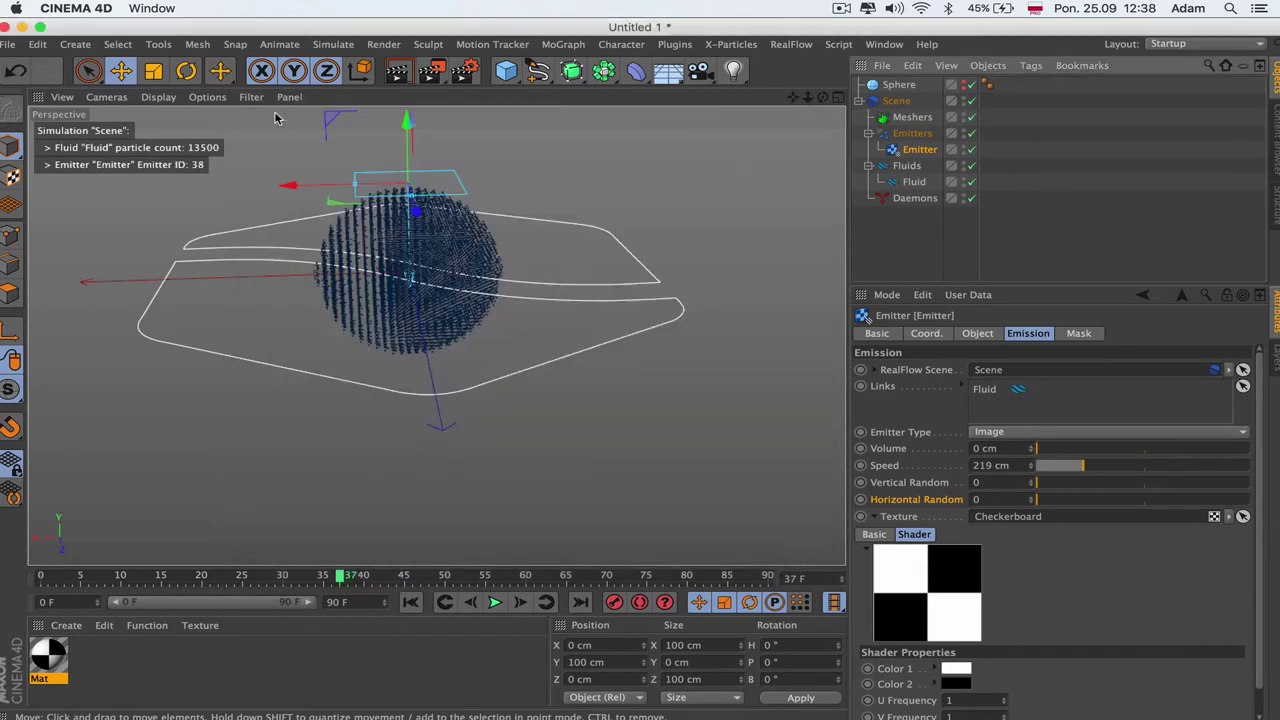
- Play the simulation from the first frame, showing the Sphere in the viewport and hiding it again
{"action": "left_click", "coordinate": [494, 602]}
{"action": "left_click", "coordinate": [494, 602]}
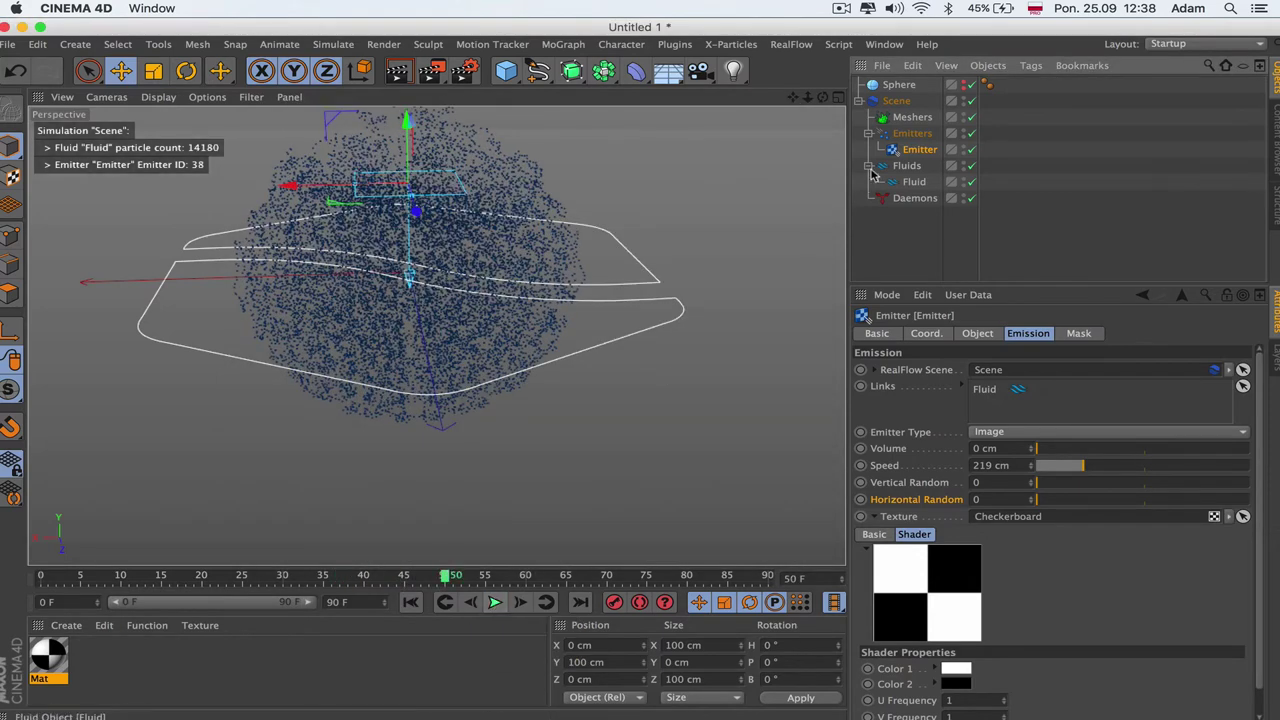
{"action": "left_click", "coordinate": [964, 83]}
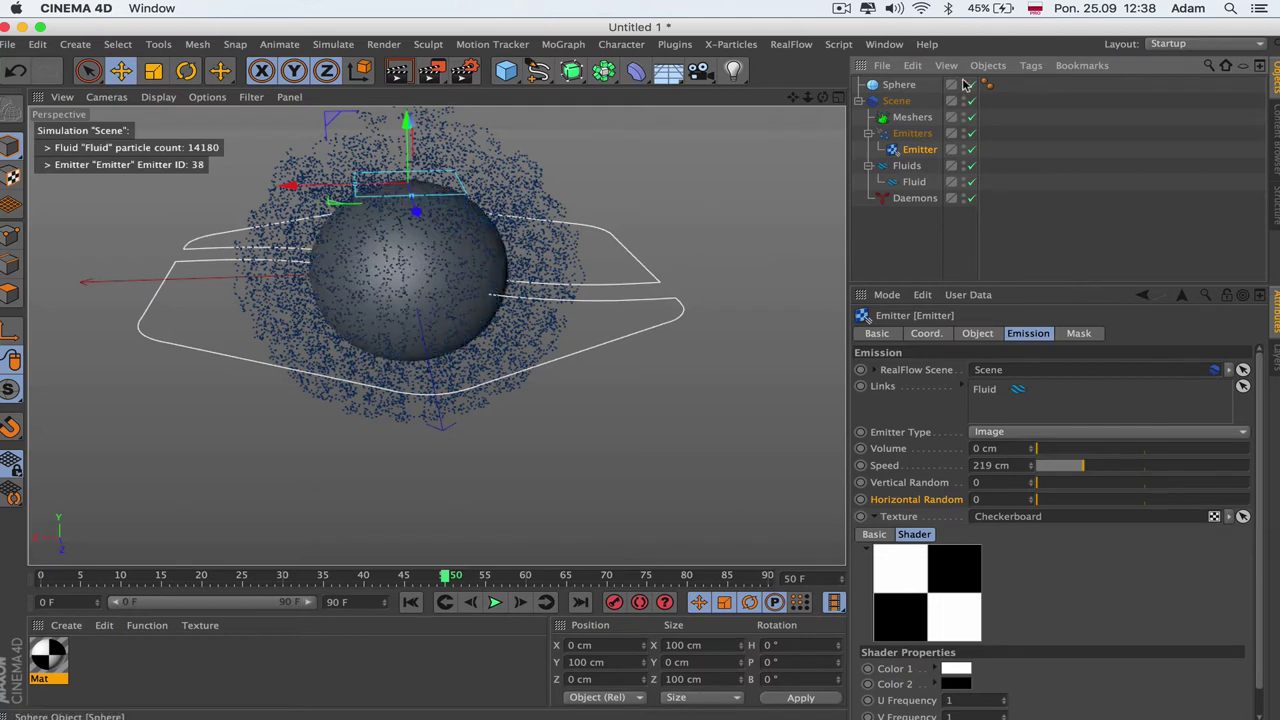
{"action": "left_click", "coordinate": [410, 602]}
{"action": "left_click", "coordinate": [494, 602]}
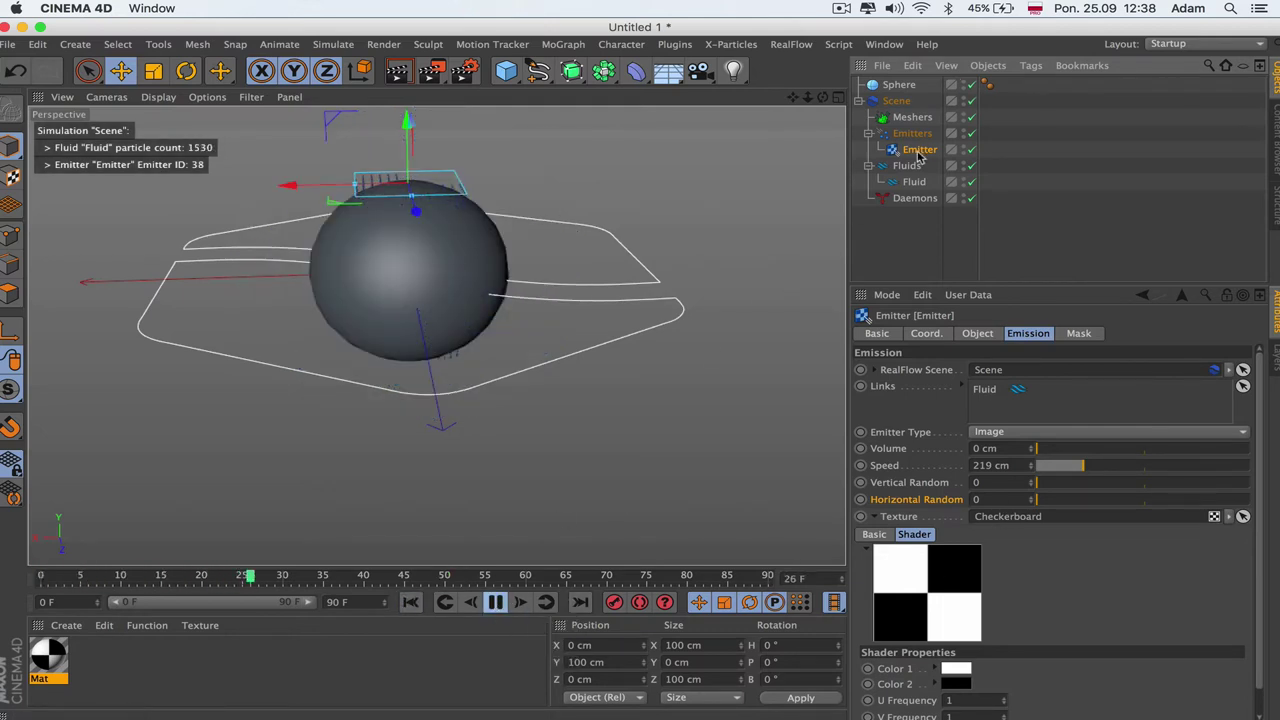
{"action": "left_click", "coordinate": [965, 84]}
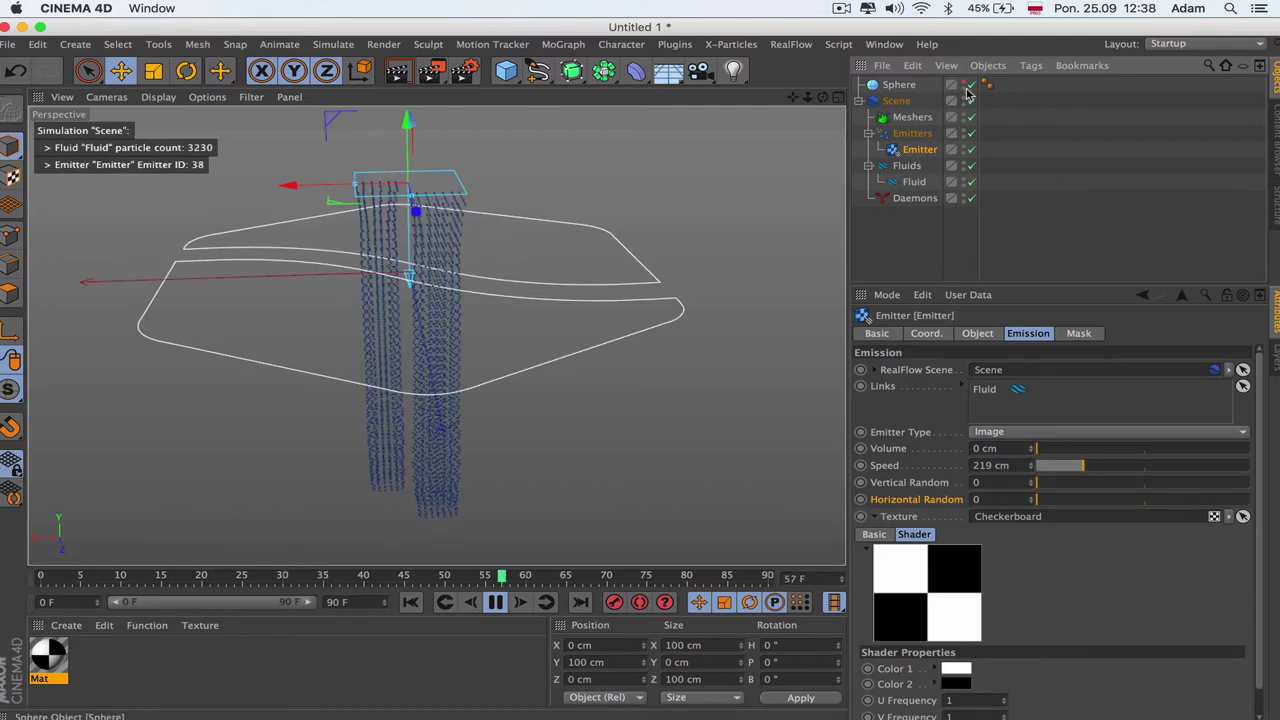
- Raise the Emitter's Speed to 475 cm and set both Vertical Random and Horizontal Random to 0.55
{"action": "left_click_drag", "start_coordinate": [823, 97], "coordinate": [864, 114]}
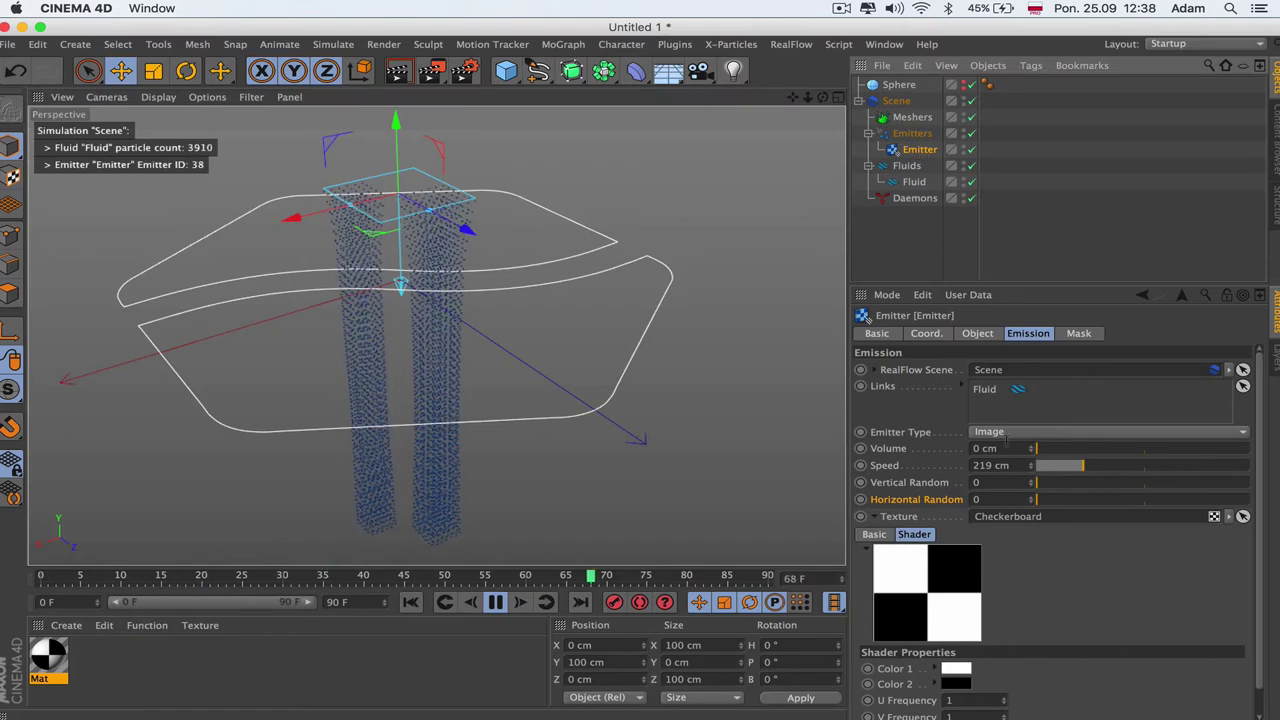
{"action": "left_click_drag", "start_coordinate": [823, 98], "coordinate": [811, 121]}
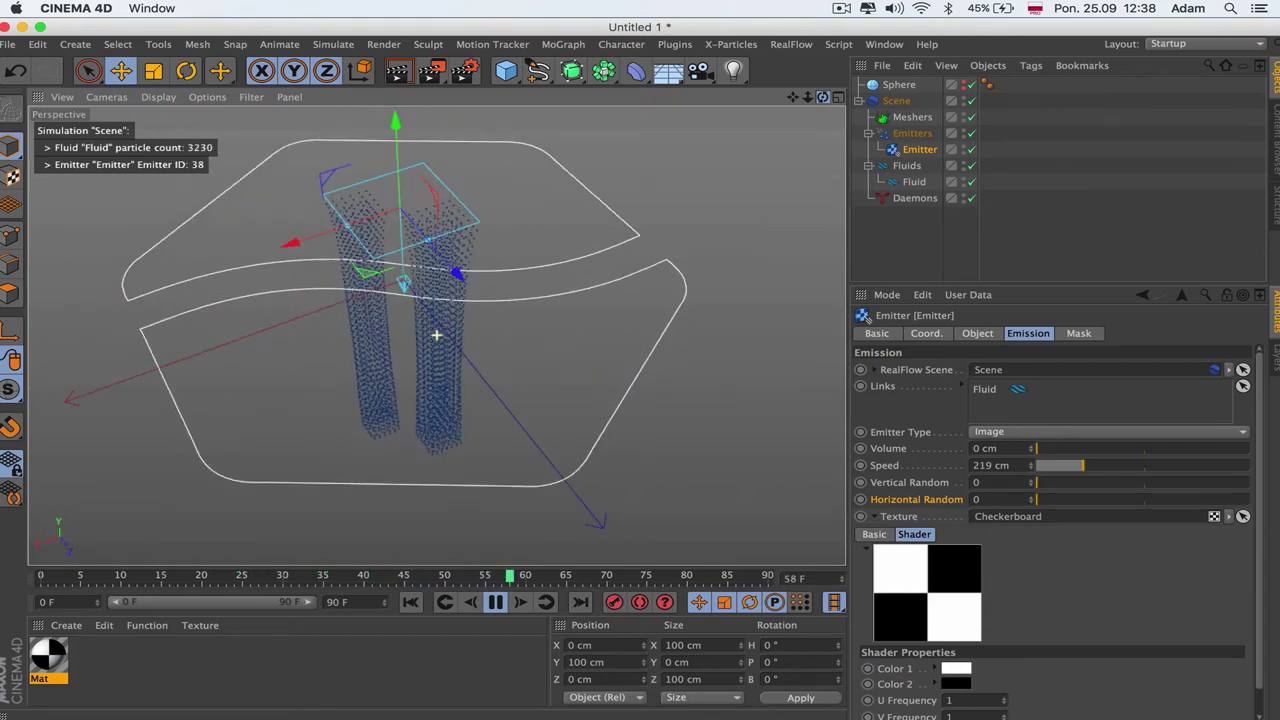
{"action": "left_click", "coordinate": [1061, 466]}
{"action": "left_click_drag", "start_coordinate": [1061, 470], "coordinate": [1140, 470]}
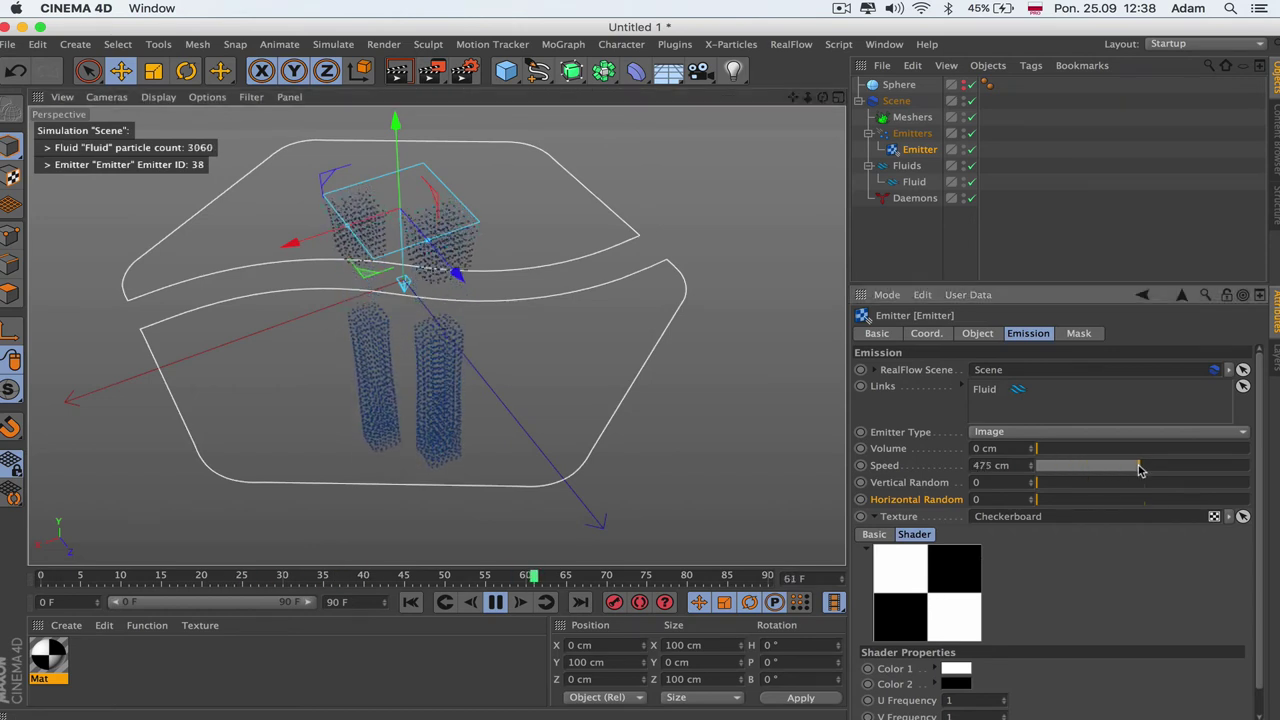
{"action": "left_click_drag", "start_coordinate": [1070, 450], "coordinate": [988, 456]}
{"action": "left_click_drag", "start_coordinate": [1077, 488], "coordinate": [1155, 510]}
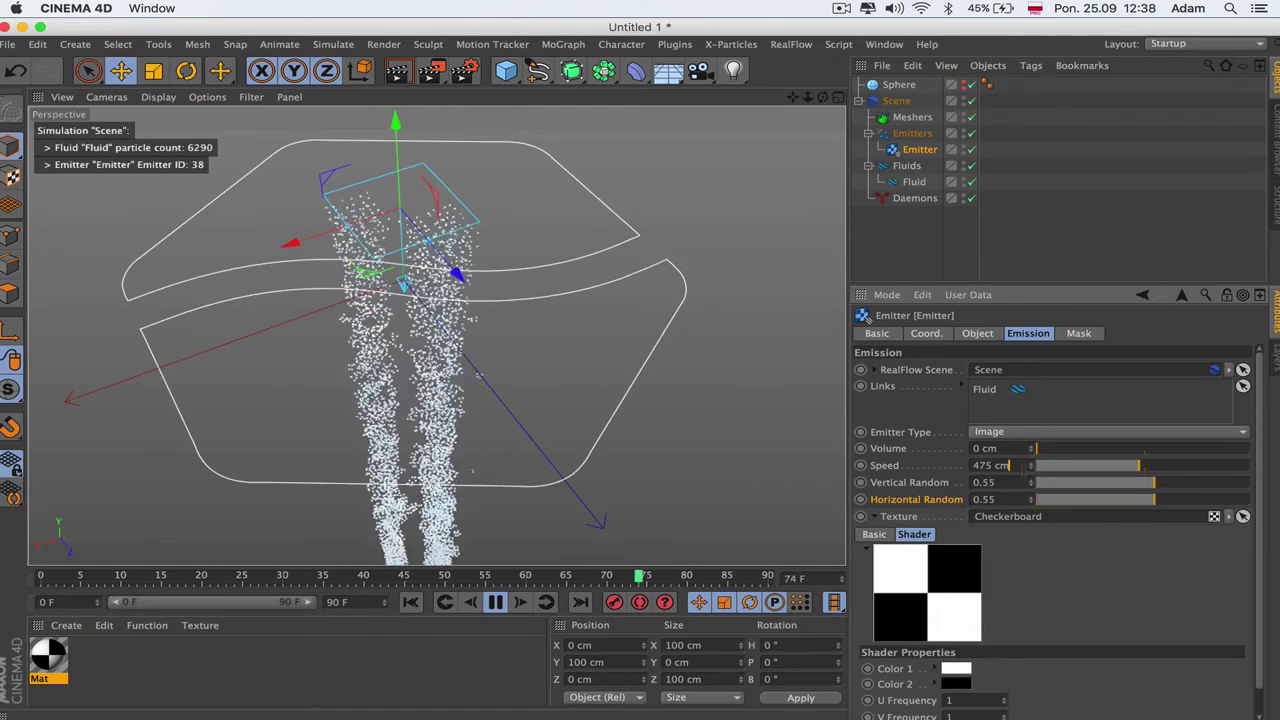
- Set the Emitter's Speed to 200 cm
{"action": "left_click_drag", "start_coordinate": [1012, 466], "coordinate": [838, 471]}
{"action": "type", "text": "200"}
{"action": "key", "text": "Return"}
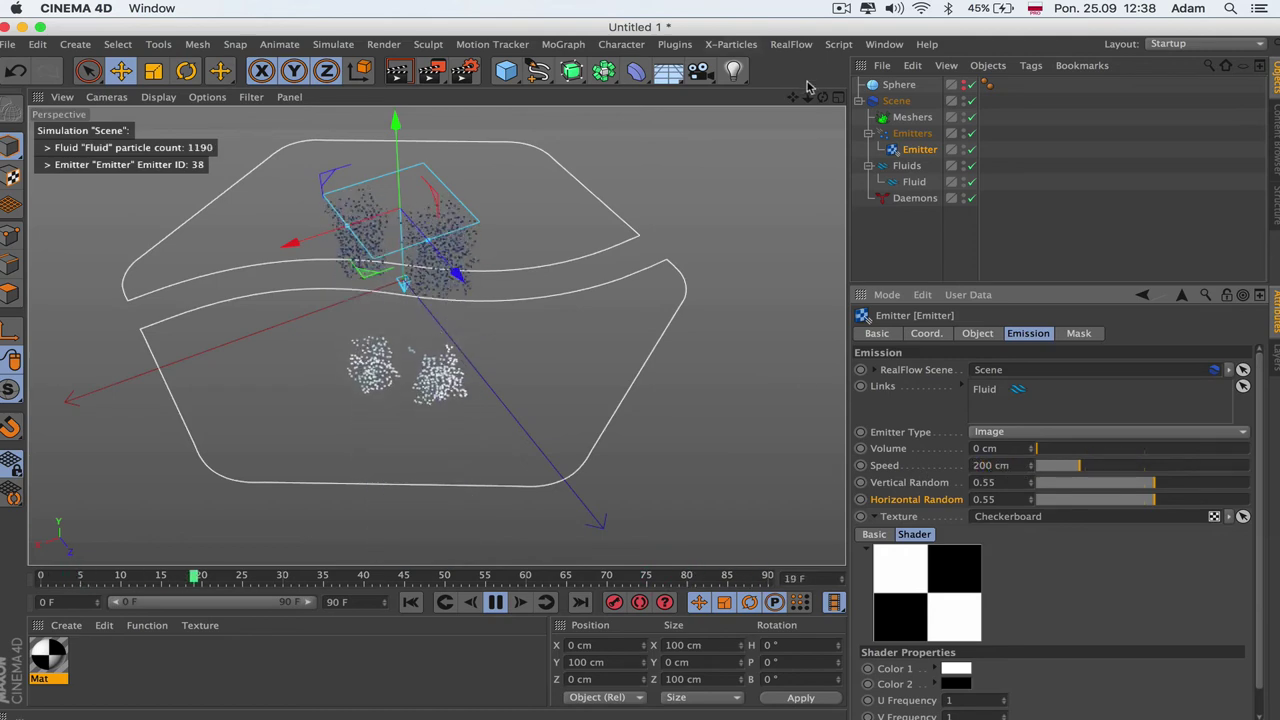
- Set the material's Checkerboard U Frequency and V Frequency to 5, and restart the simulation from the first frame
{"action": "double_click", "coordinate": [48, 660]}
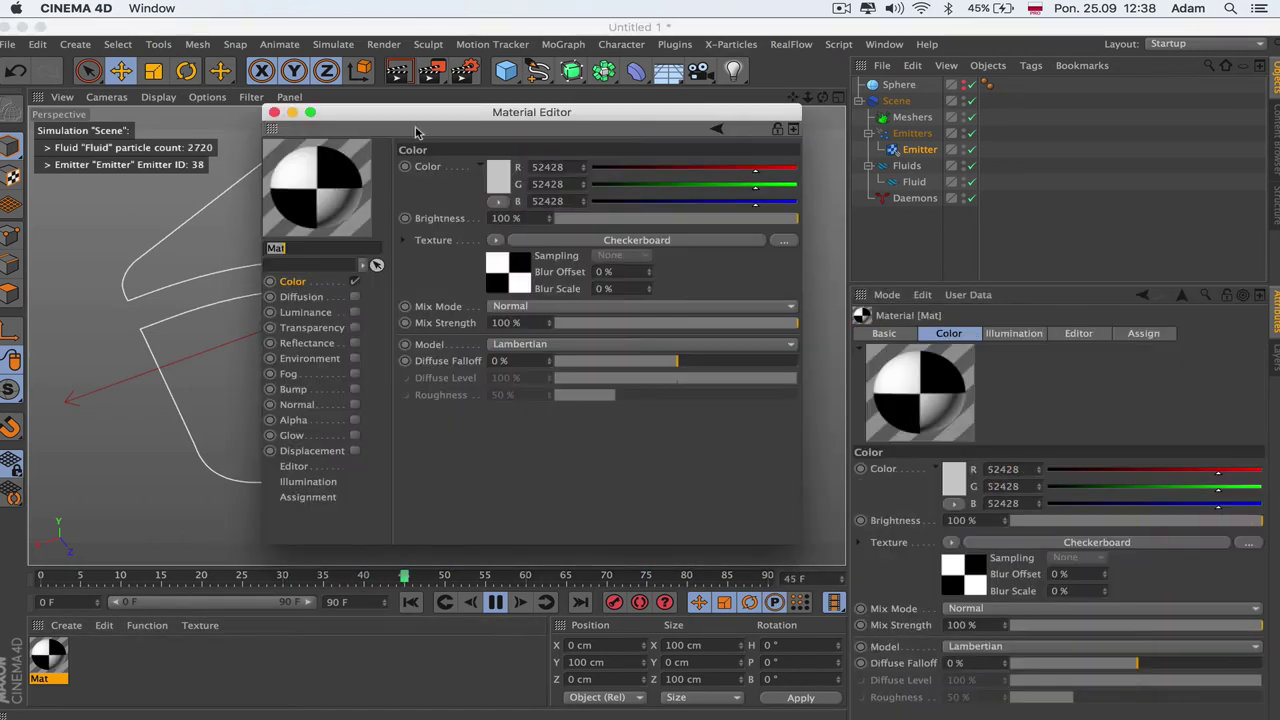
{"action": "left_click_drag", "start_coordinate": [414, 128], "coordinate": [936, 104]}
{"action": "left_click", "coordinate": [988, 268]}
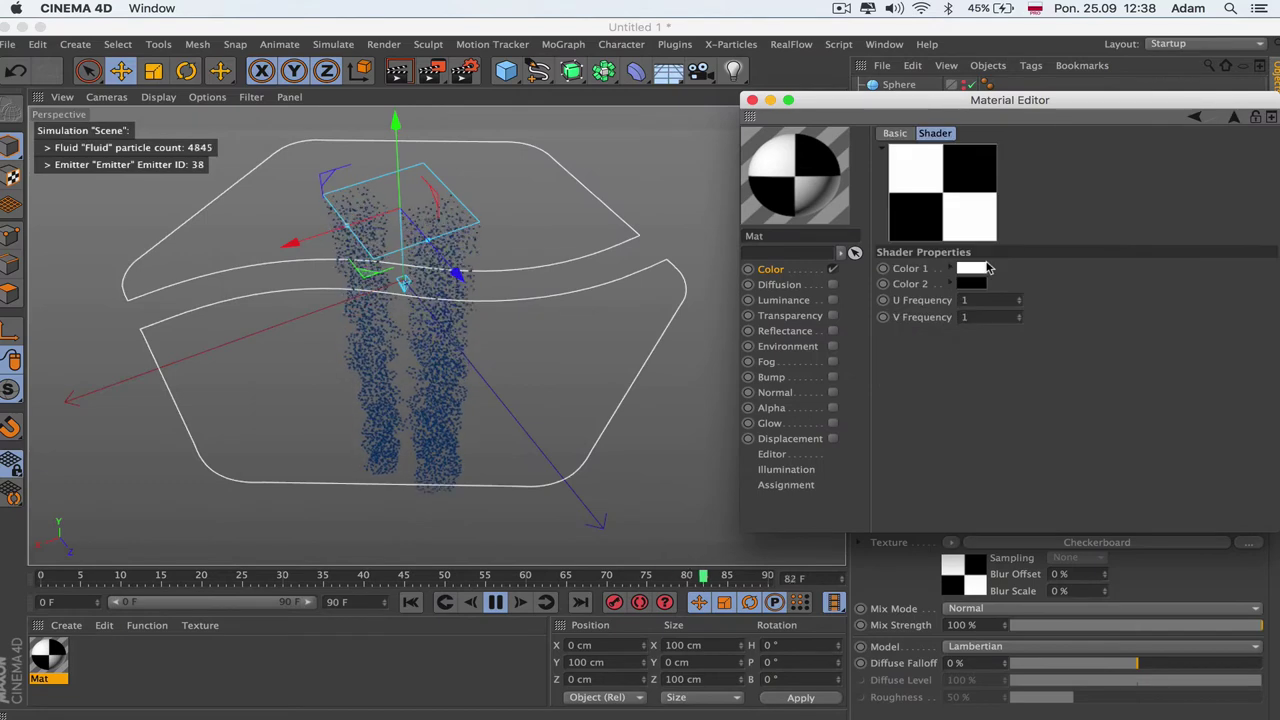
{"action": "type", "text": "5"}
{"action": "key", "text": "Tab"}
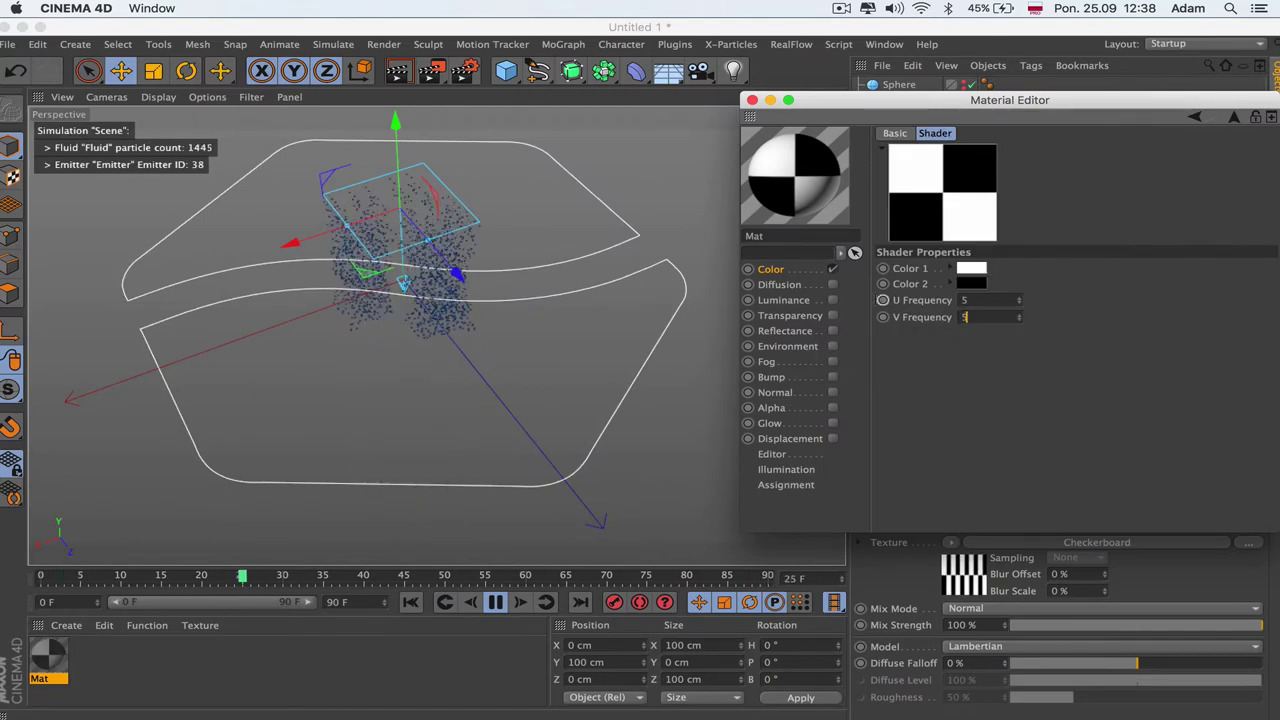
{"action": "type", "text": "5"}
{"action": "key", "text": "Return"}
{"action": "left_click", "coordinate": [416, 603]}
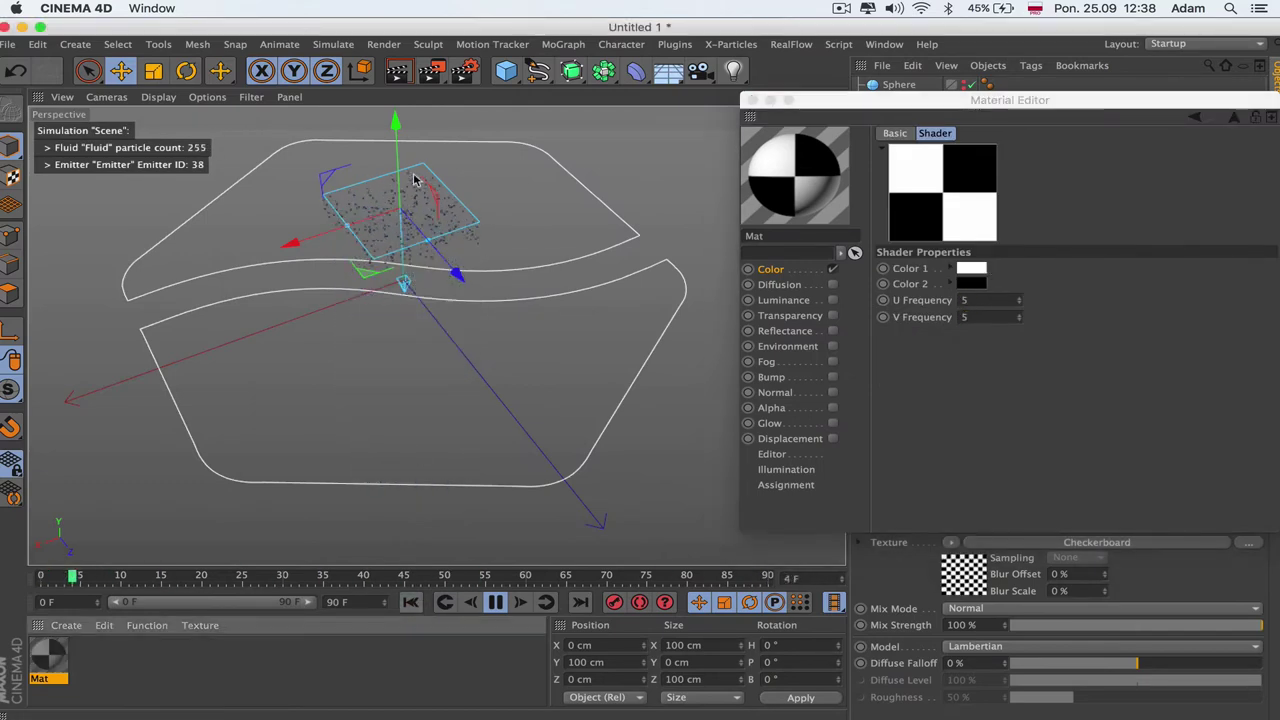
{"action": "left_click", "coordinate": [752, 100]}
- Reduce the Emitter's Speed to 5 cm and restart the simulation from the first frame
{"action": "left_click_drag", "start_coordinate": [822, 97], "coordinate": [880, 100]}
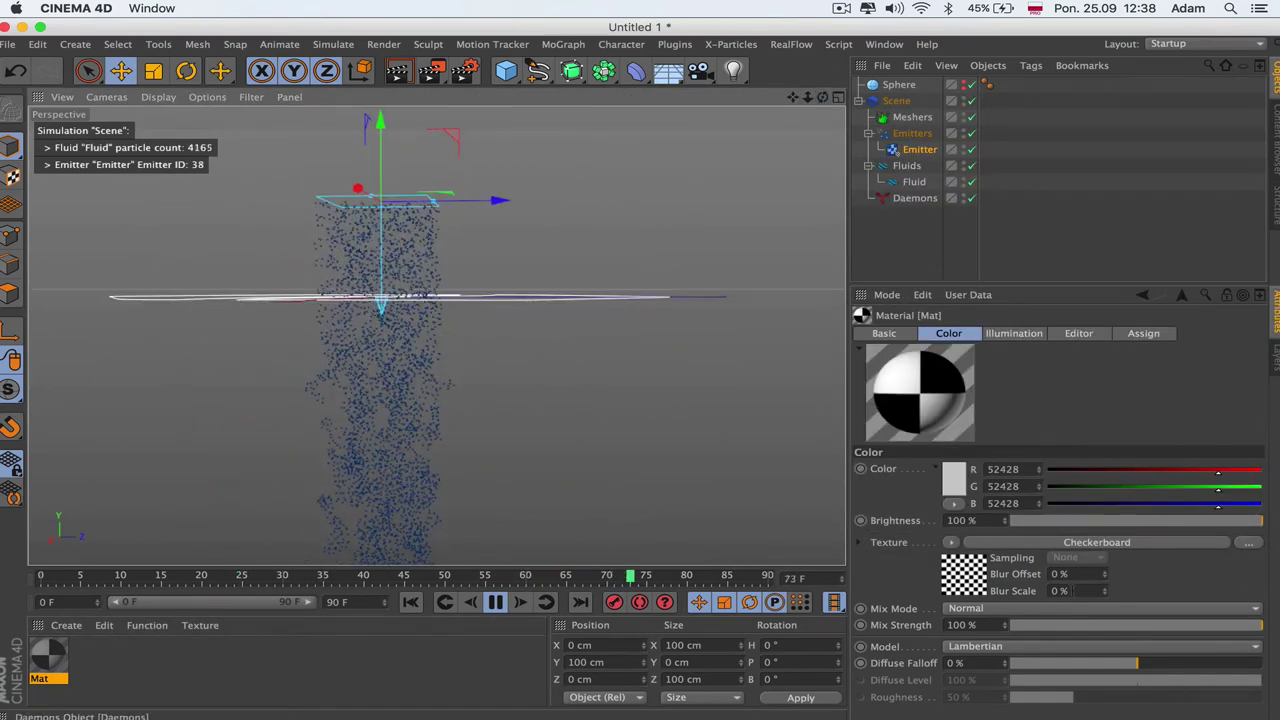
{"action": "left_click", "coordinate": [919, 149]}
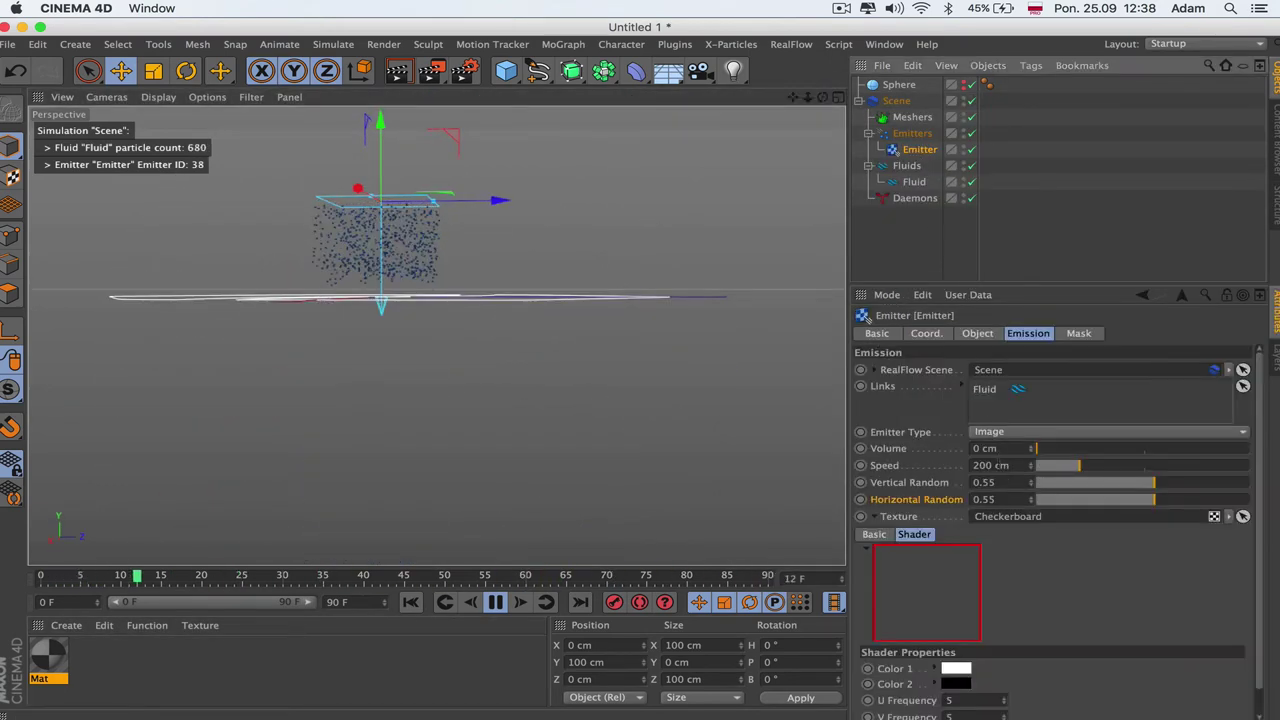
{"action": "left_click_drag", "start_coordinate": [1010, 466], "coordinate": [905, 477]}
{"action": "type", "text": "1"}
{"action": "key", "text": "Return"}
{"action": "type", "text": "5"}
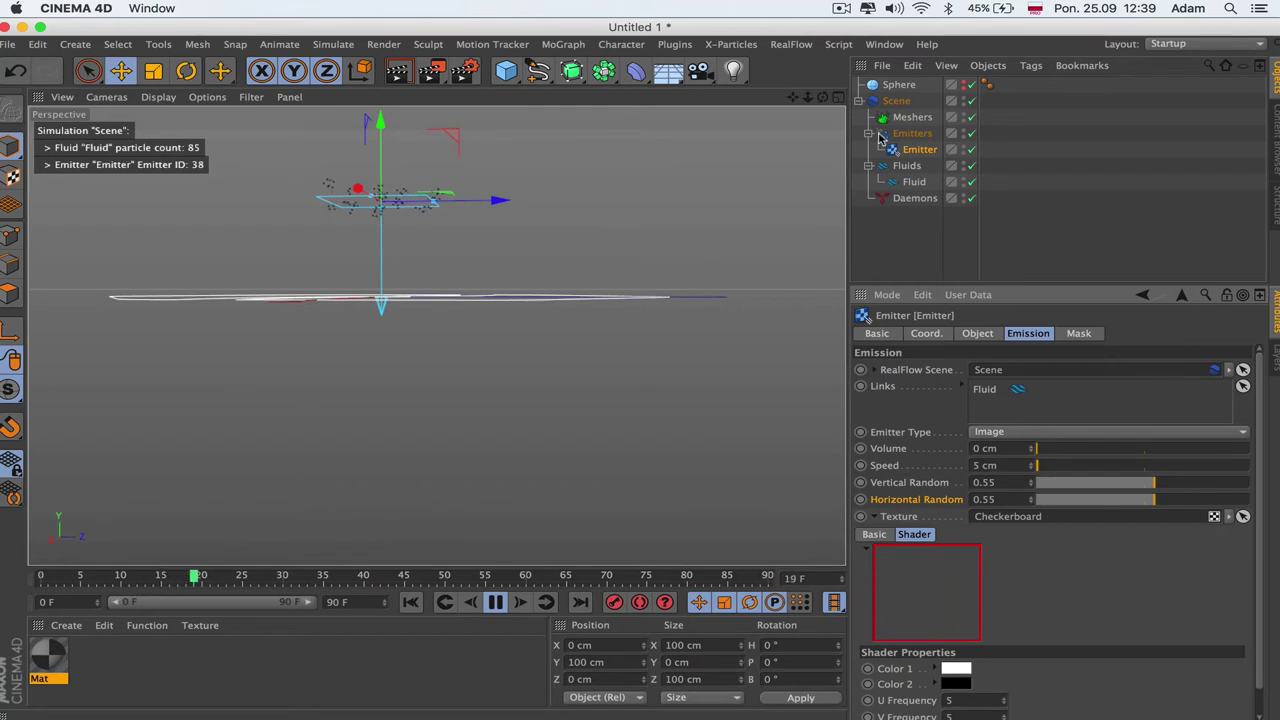
{"action": "left_click", "coordinate": [410, 601]}
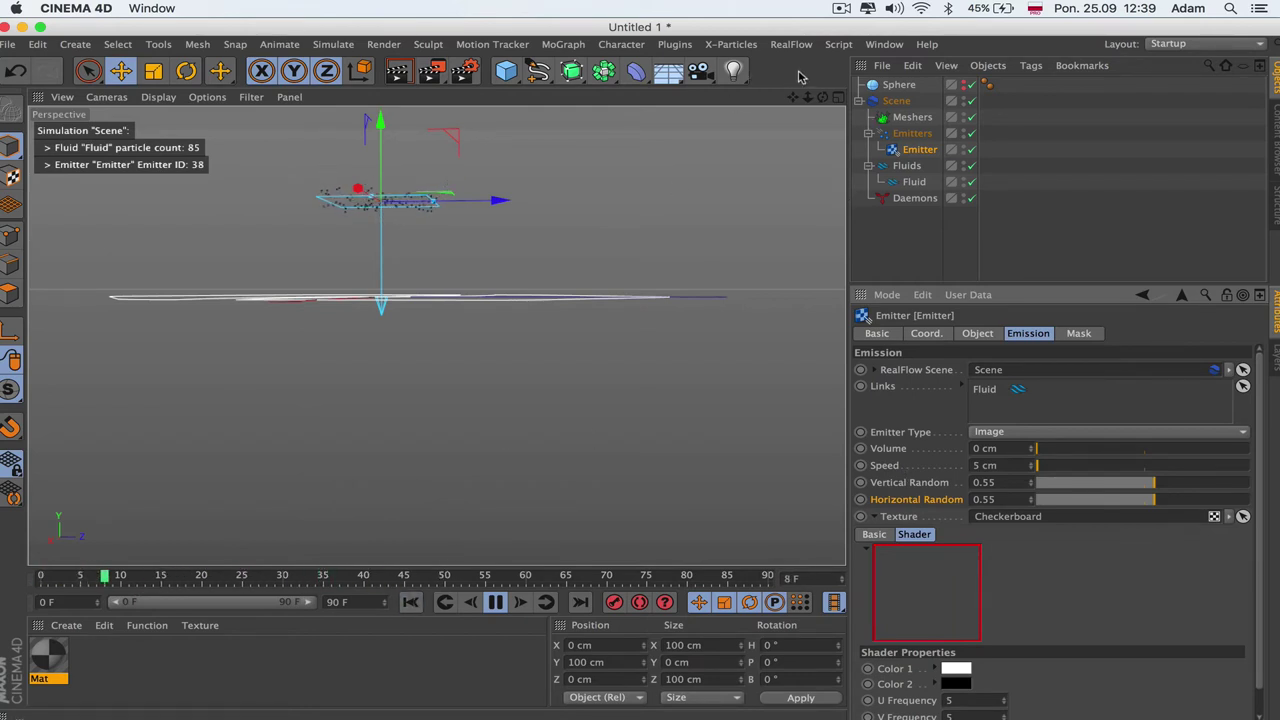
- Set the Fluid's Resolution to 20
{"action": "left_click_drag", "start_coordinate": [823, 96], "coordinate": [823, 250]}
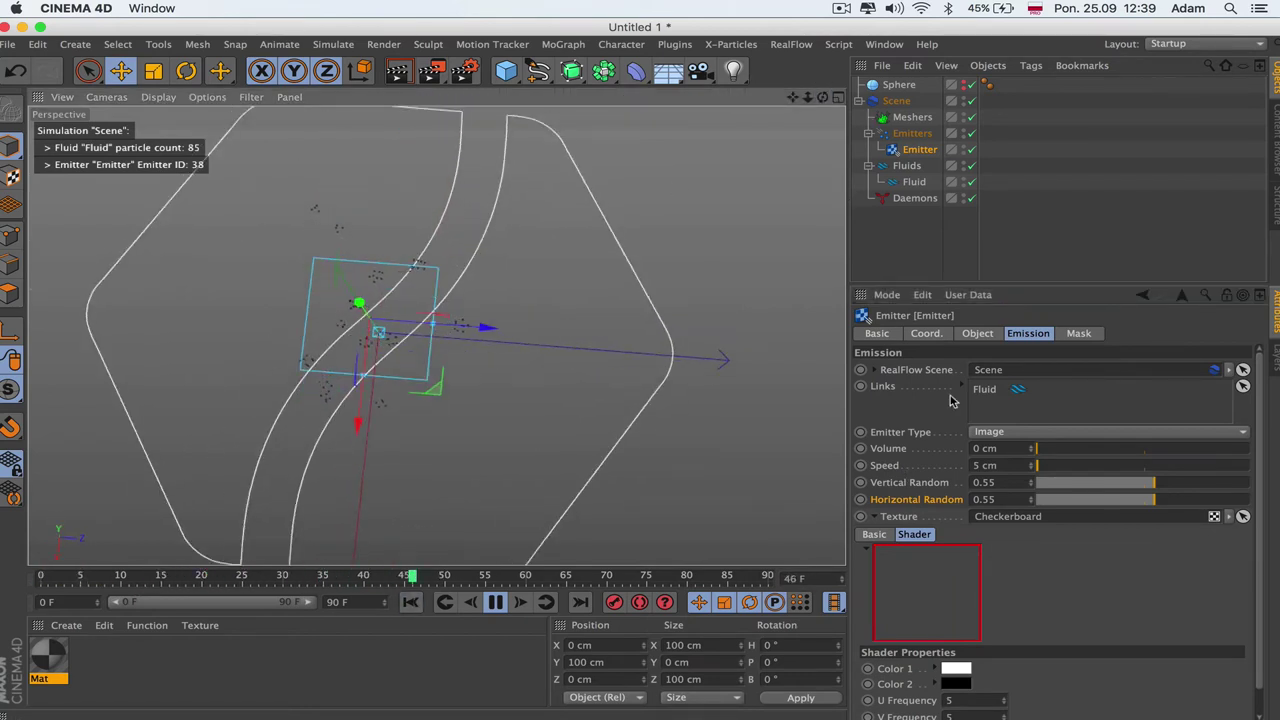
{"action": "left_click", "coordinate": [978, 333]}
{"action": "left_click", "coordinate": [913, 181]}
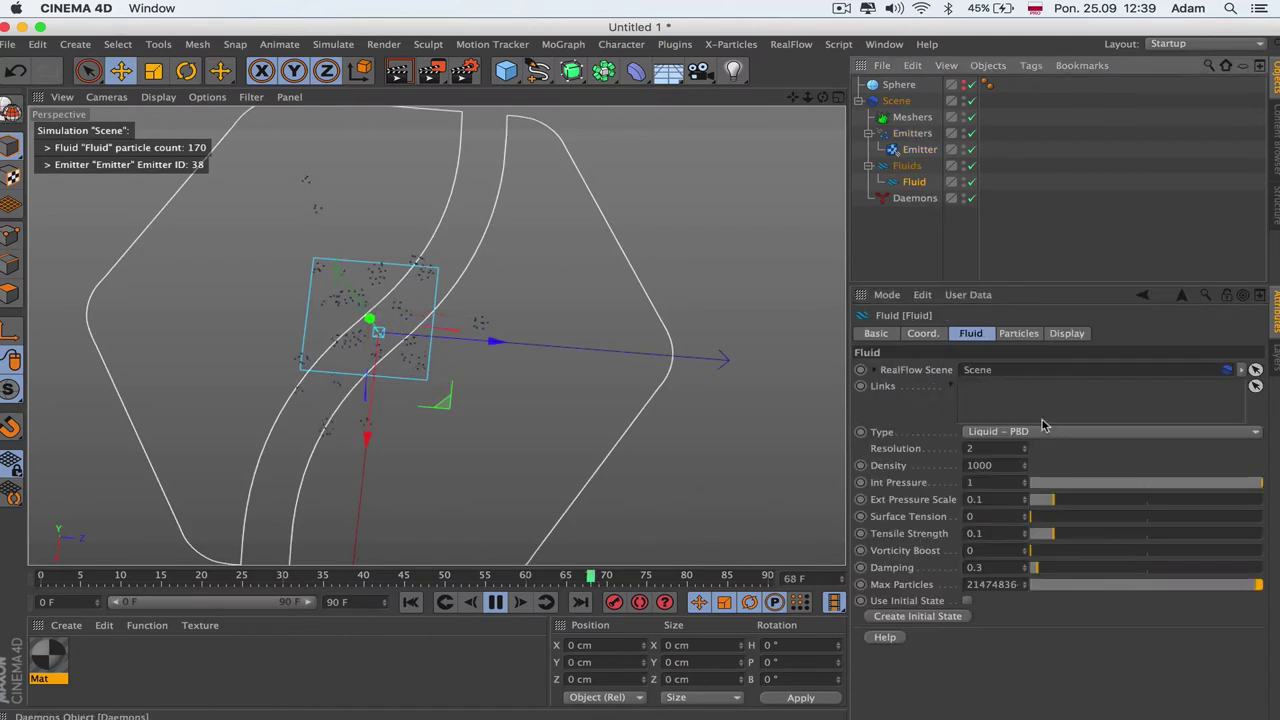
{"action": "left_click", "coordinate": [985, 448]}
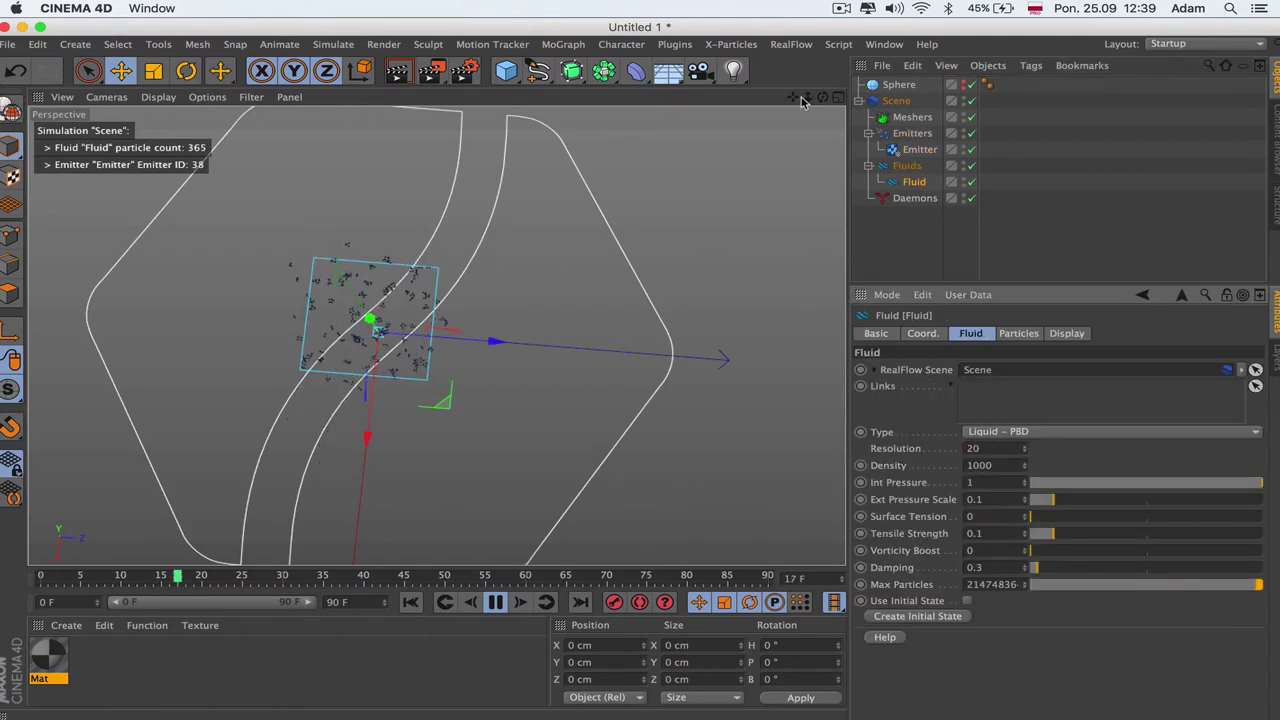
- Set the Emitter's Speed to 20 cm and reset its Vertical Random and Horizontal Random to 0
{"action": "left_click", "coordinate": [919, 149]}
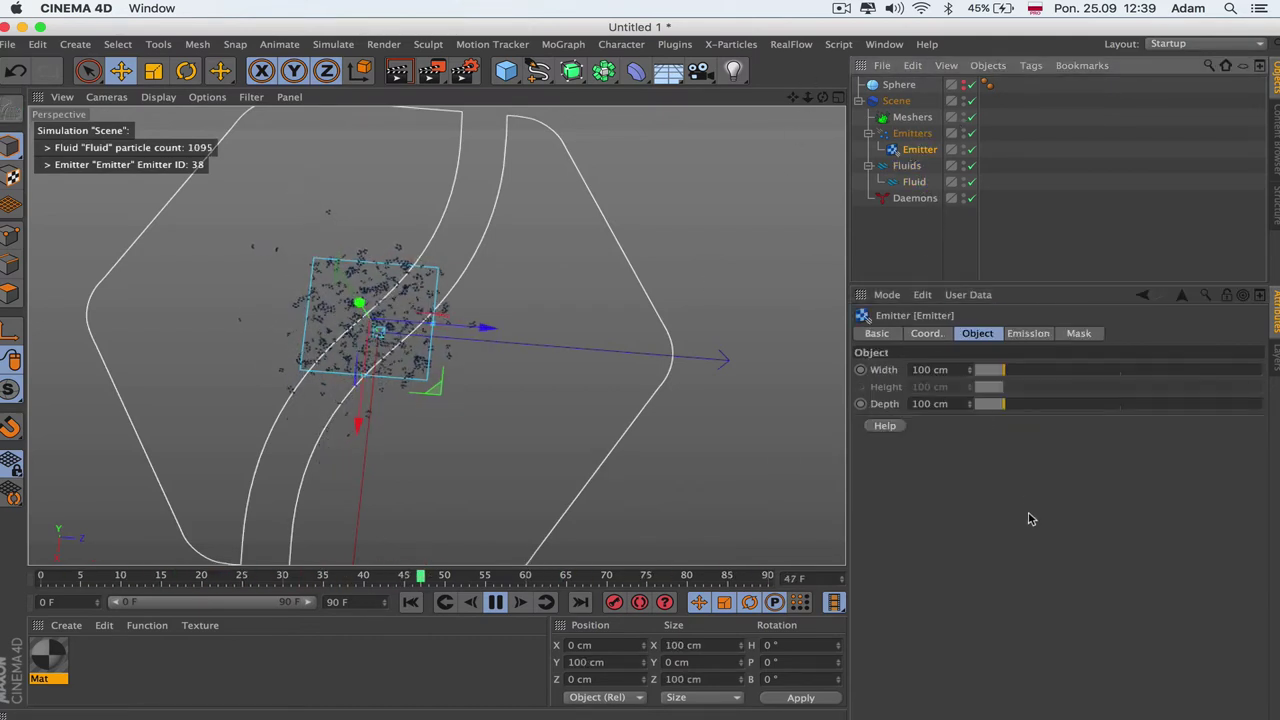
{"action": "left_click", "coordinate": [1027, 334]}
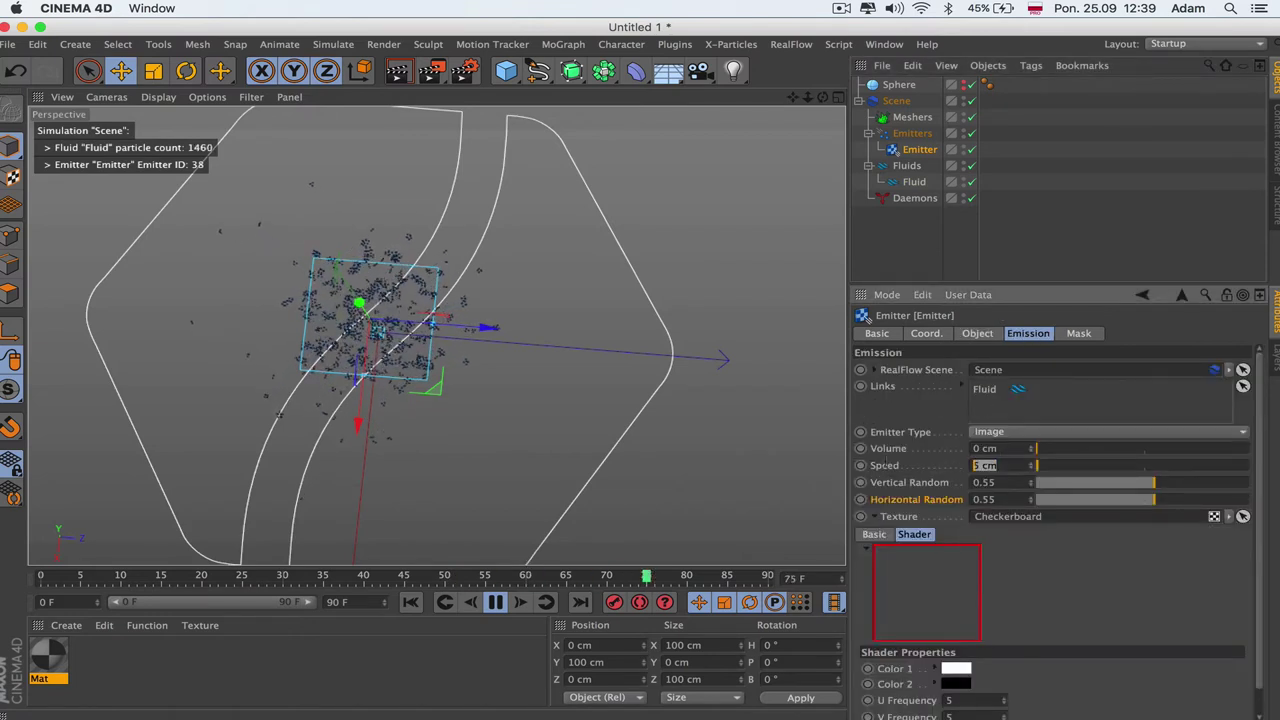
{"action": "type", "text": "20"}
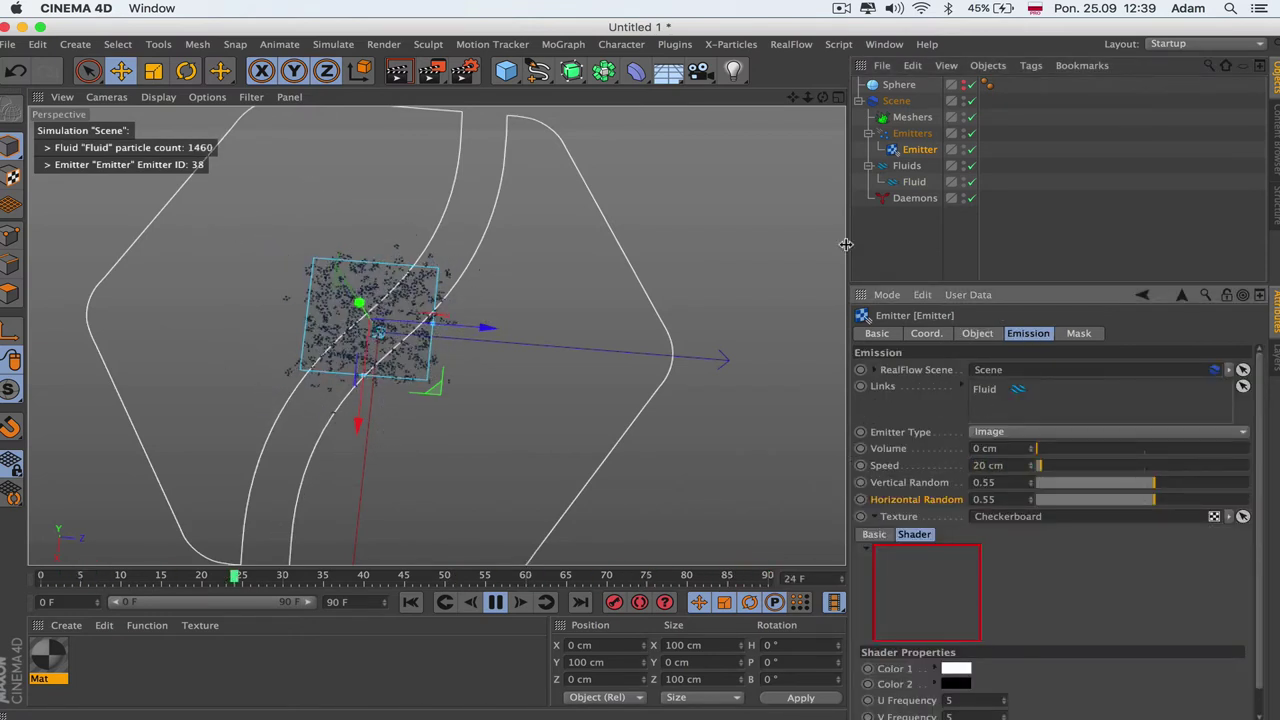
{"action": "left_click_drag", "start_coordinate": [1089, 488], "coordinate": [880, 489]}
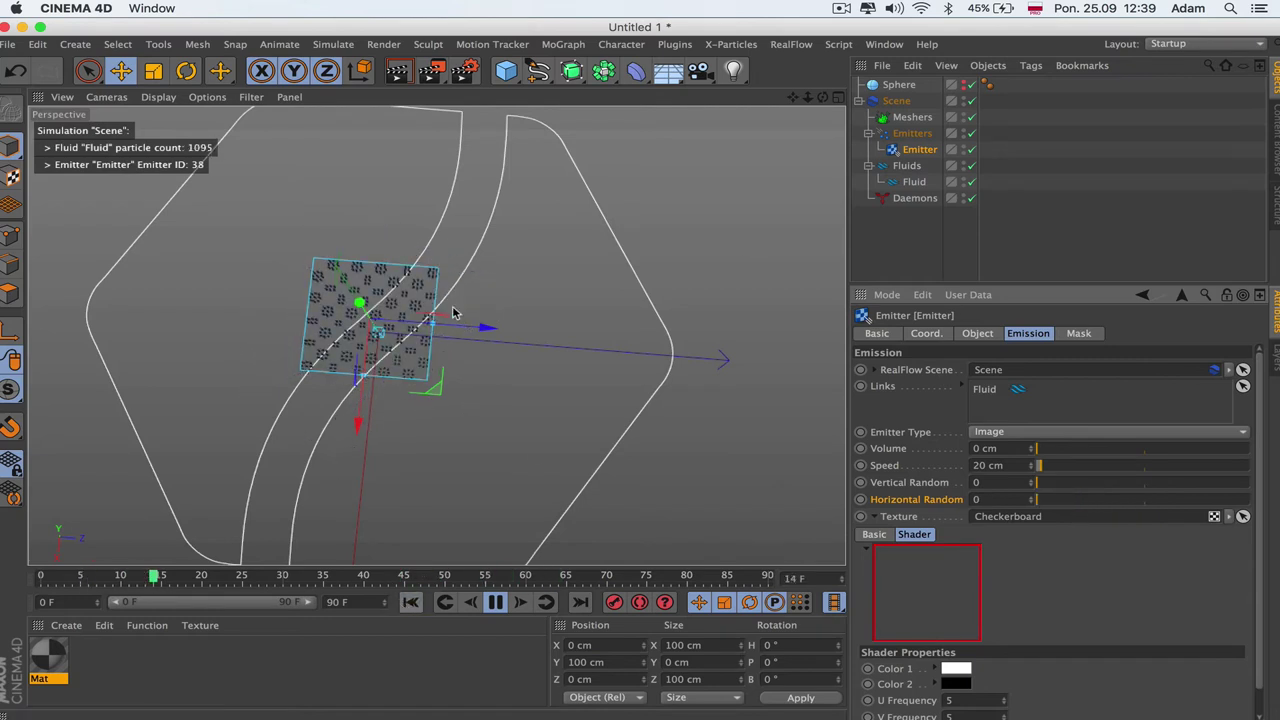
- Compare the material's Checkerboard texture with the particle pattern on the emitter, and close the Material Editor
{"action": "mouse_move", "coordinate": [808, 100]}
{"action": "left_mouse_down"}
{"action": "mouse_move", "coordinate": [833, 100]}
{"action": "mouse_move", "coordinate": [822, 92]}
{"action": "mouse_move", "coordinate": [812, 105]}
{"action": "left_mouse_up"}
{"action": "double_click", "coordinate": [57, 655]}
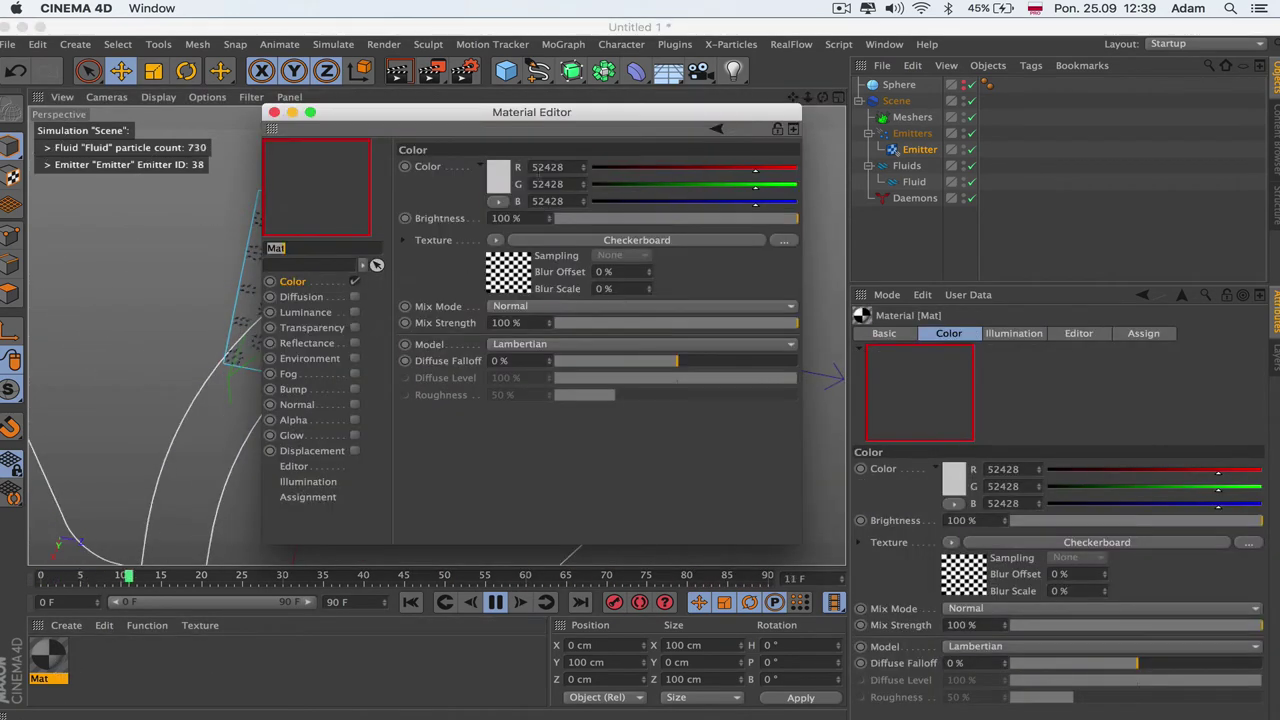
{"action": "left_click_drag", "start_coordinate": [432, 124], "coordinate": [683, 118]}
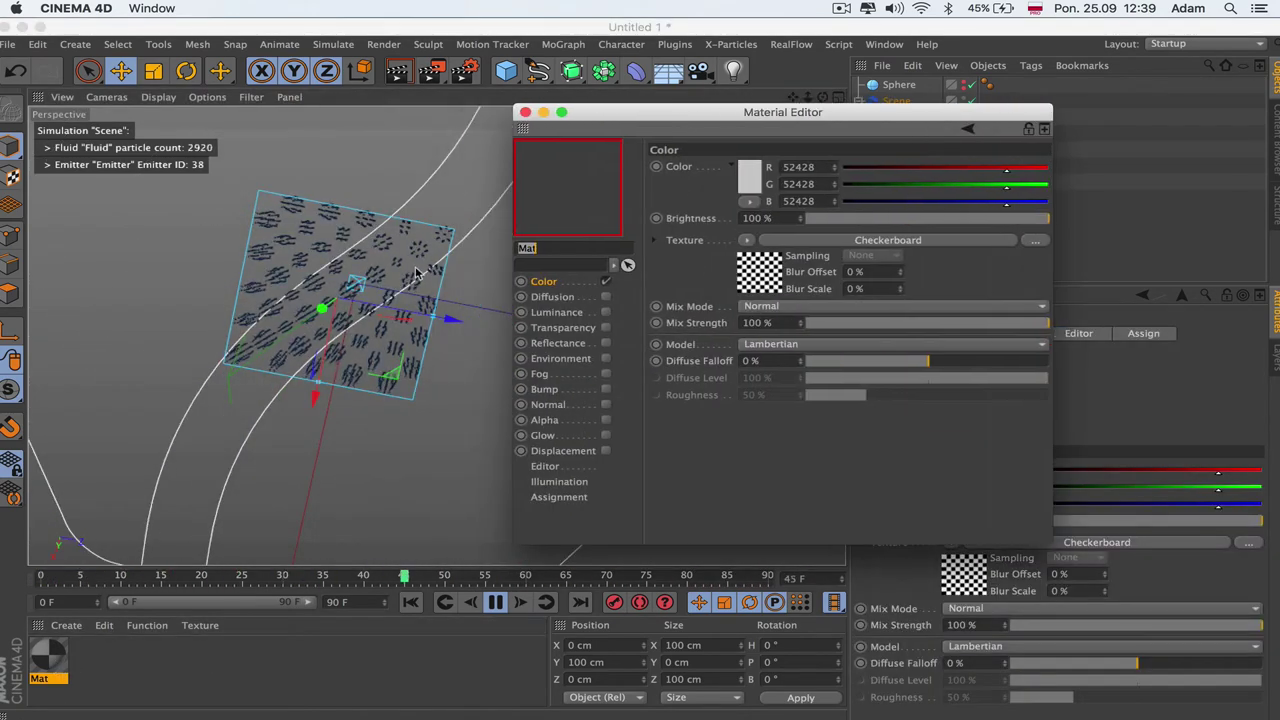
{"action": "left_click", "coordinate": [524, 112]}
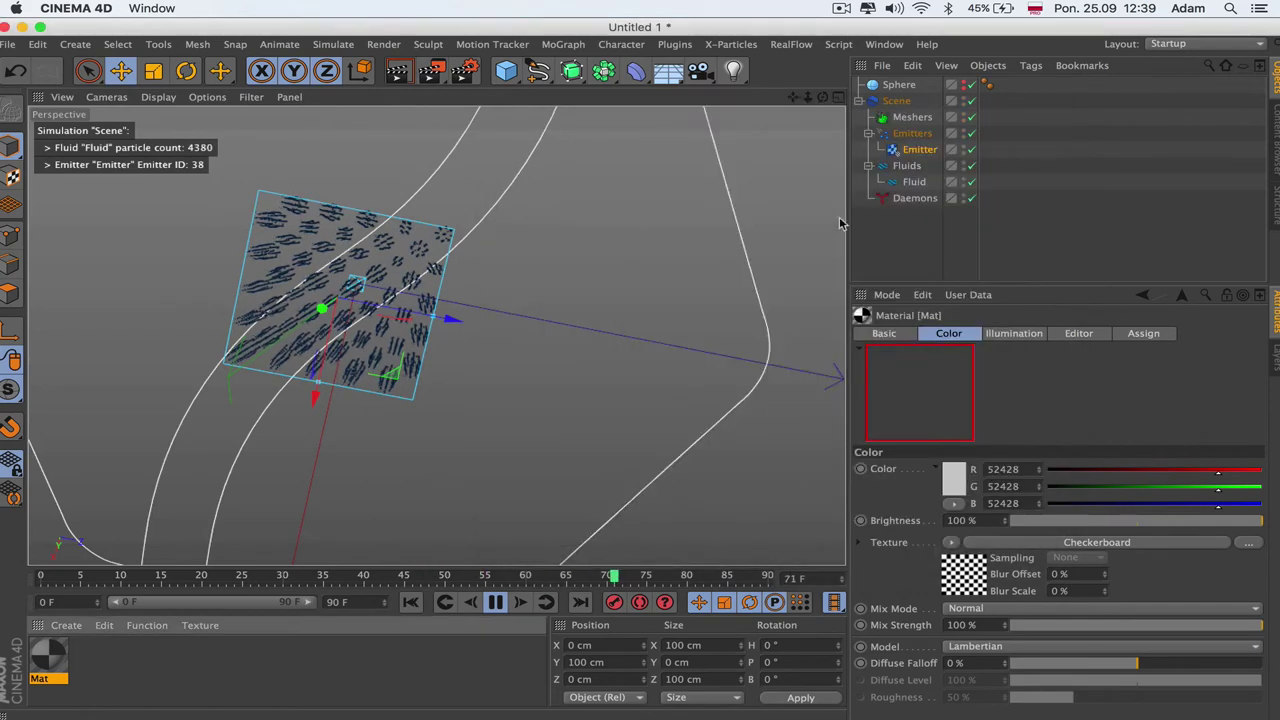
- Rewind the simulation, change the Emitter's type from Image to Linear and play it from the first frame
{"action": "left_click", "coordinate": [919, 149]}
{"action": "left_click", "coordinate": [495, 602]}
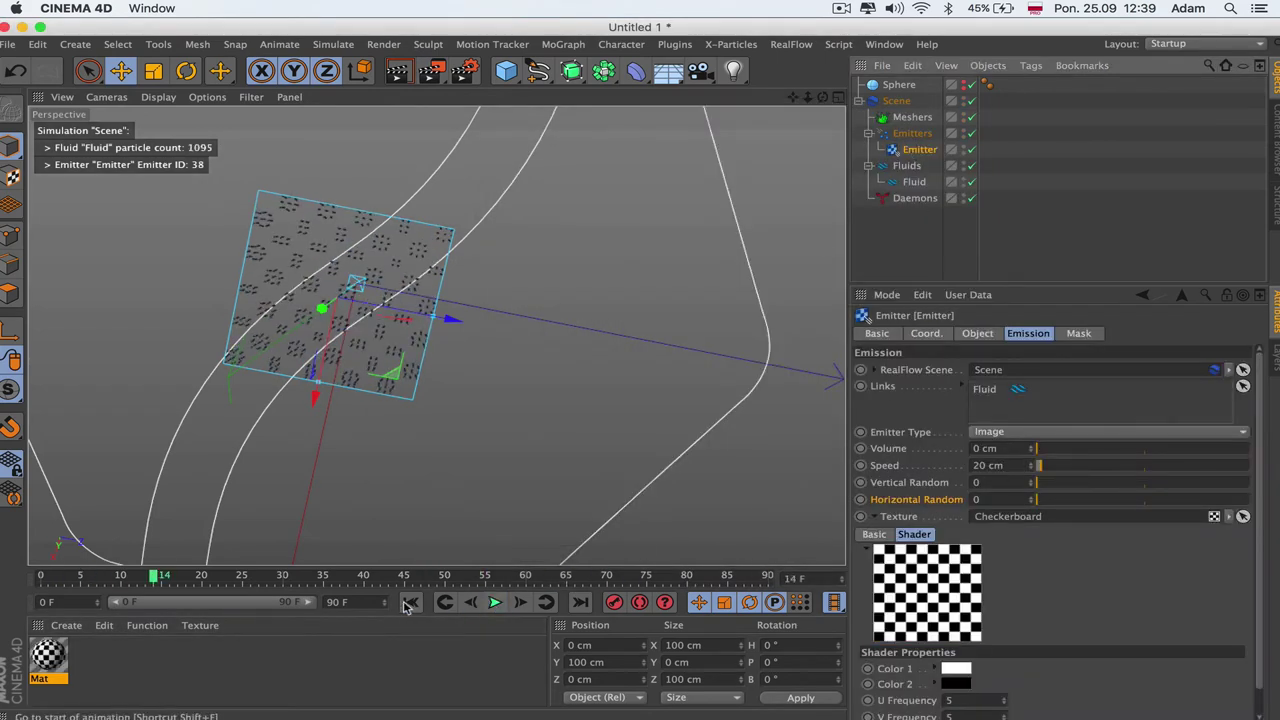
{"action": "left_click", "coordinate": [410, 602]}
{"action": "left_click", "coordinate": [1049, 435]}
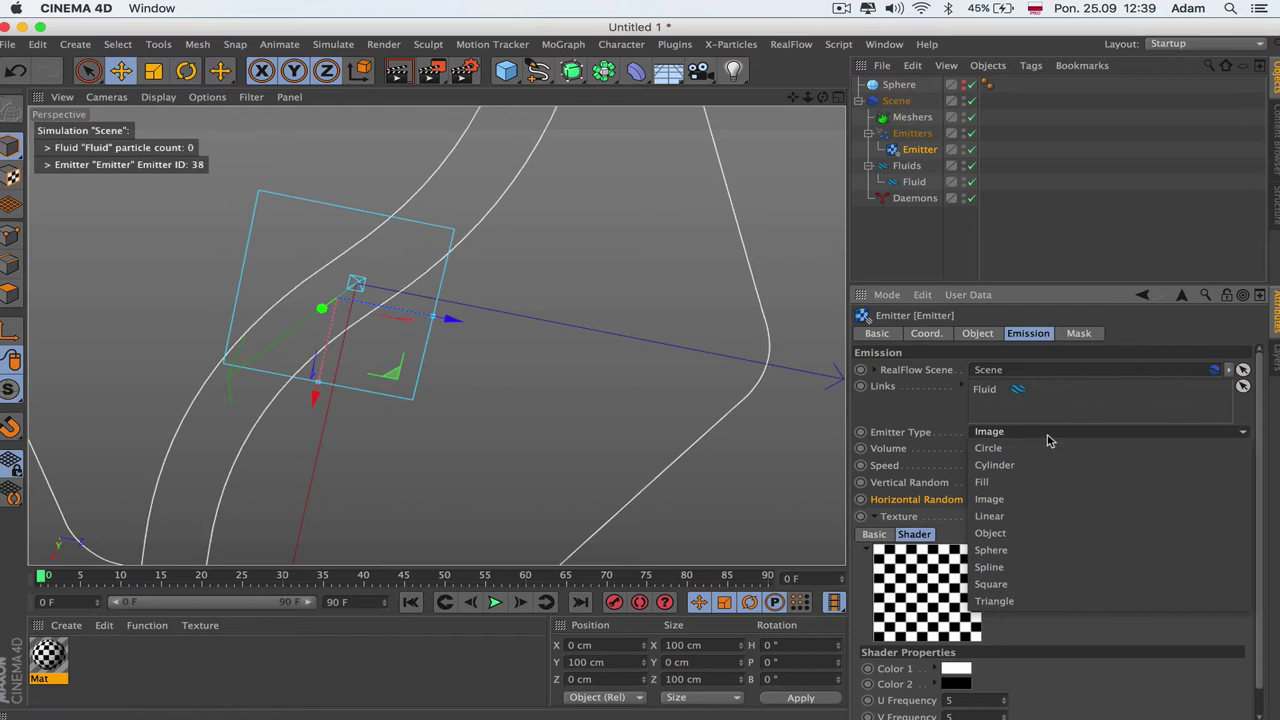
{"action": "left_click", "coordinate": [1016, 519]}
{"action": "left_click_drag", "start_coordinate": [824, 97], "coordinate": [680, 97]}
{"action": "key", "text": "F8"}
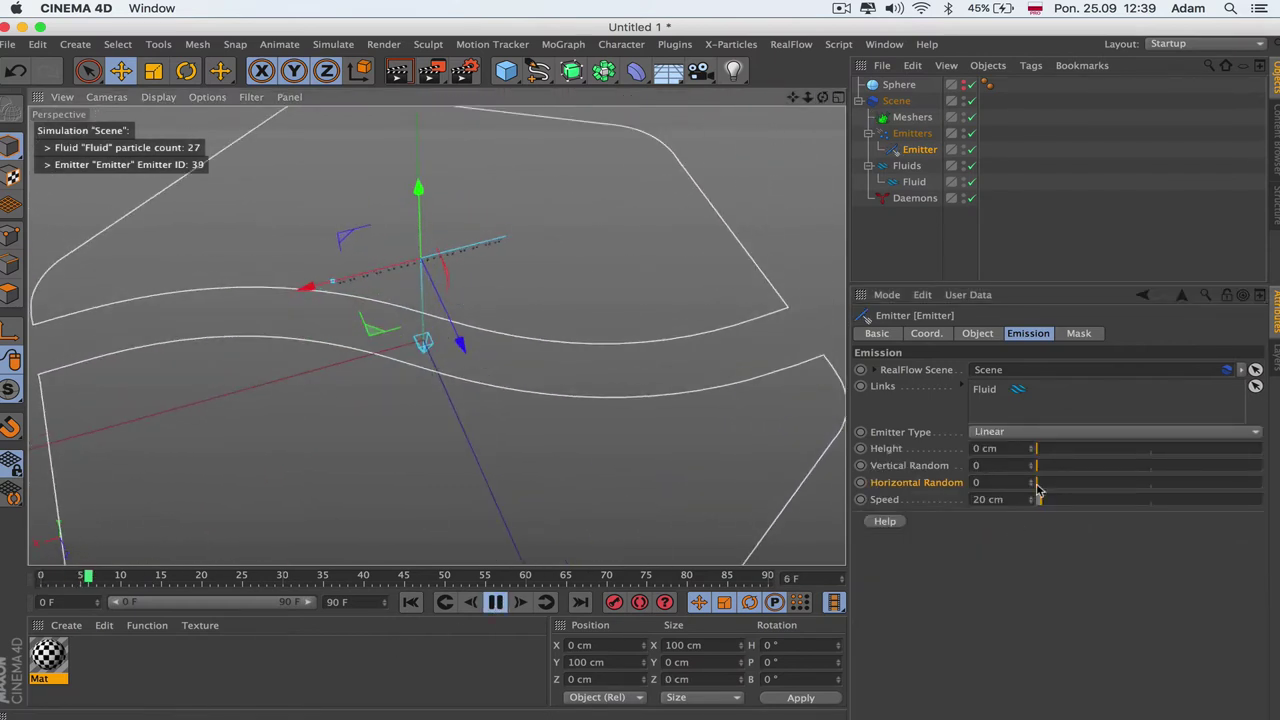
- Set the Linear emitter's Speed to 200 cm and move the emitter about 6 cm along Z
{"action": "left_click_drag", "start_coordinate": [1037, 449], "coordinate": [956, 458]}
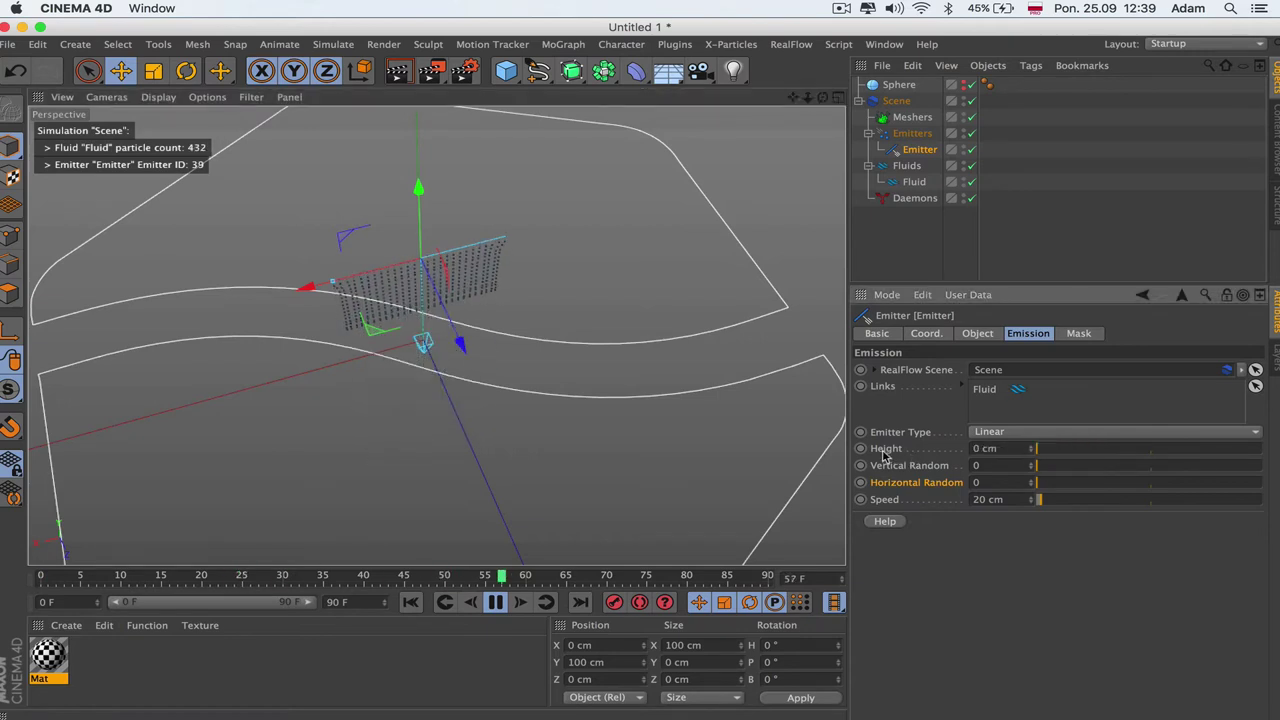
{"action": "left_click_drag", "start_coordinate": [1050, 459], "coordinate": [986, 451]}
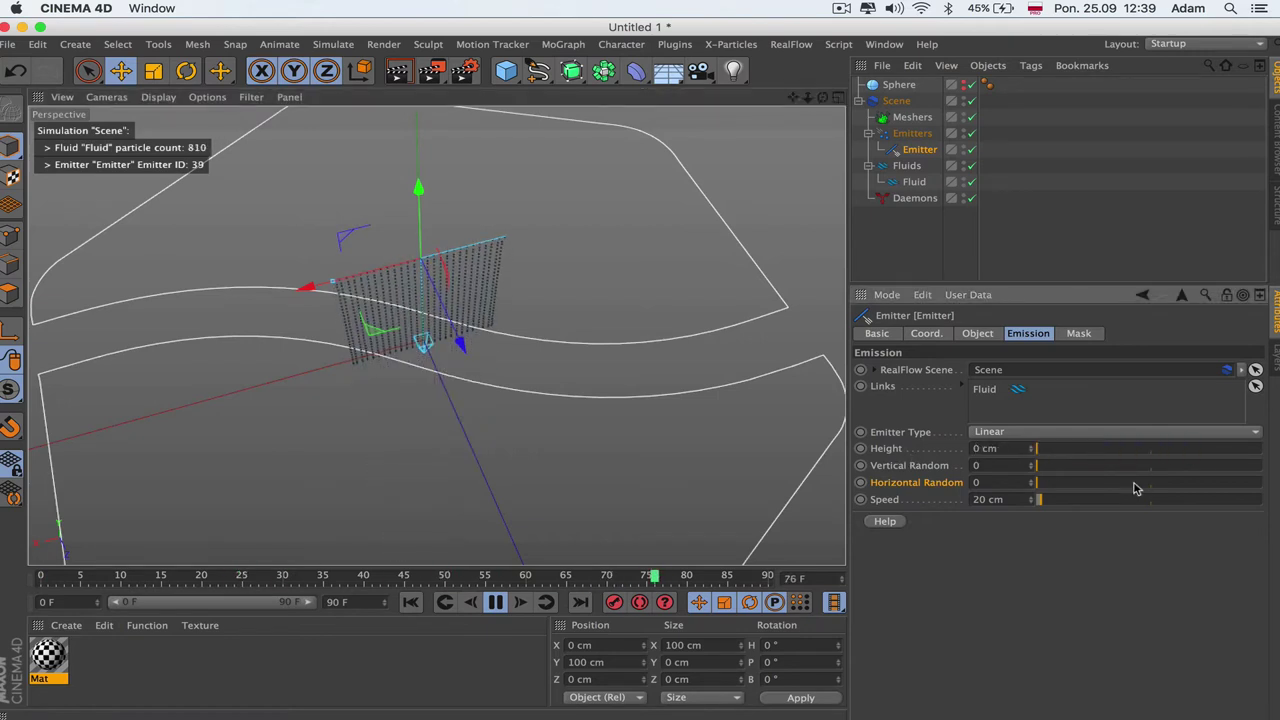
{"action": "left_click_drag", "start_coordinate": [1008, 499], "coordinate": [903, 505]}
{"action": "type", "text": "200"}
{"action": "key", "text": "Return"}
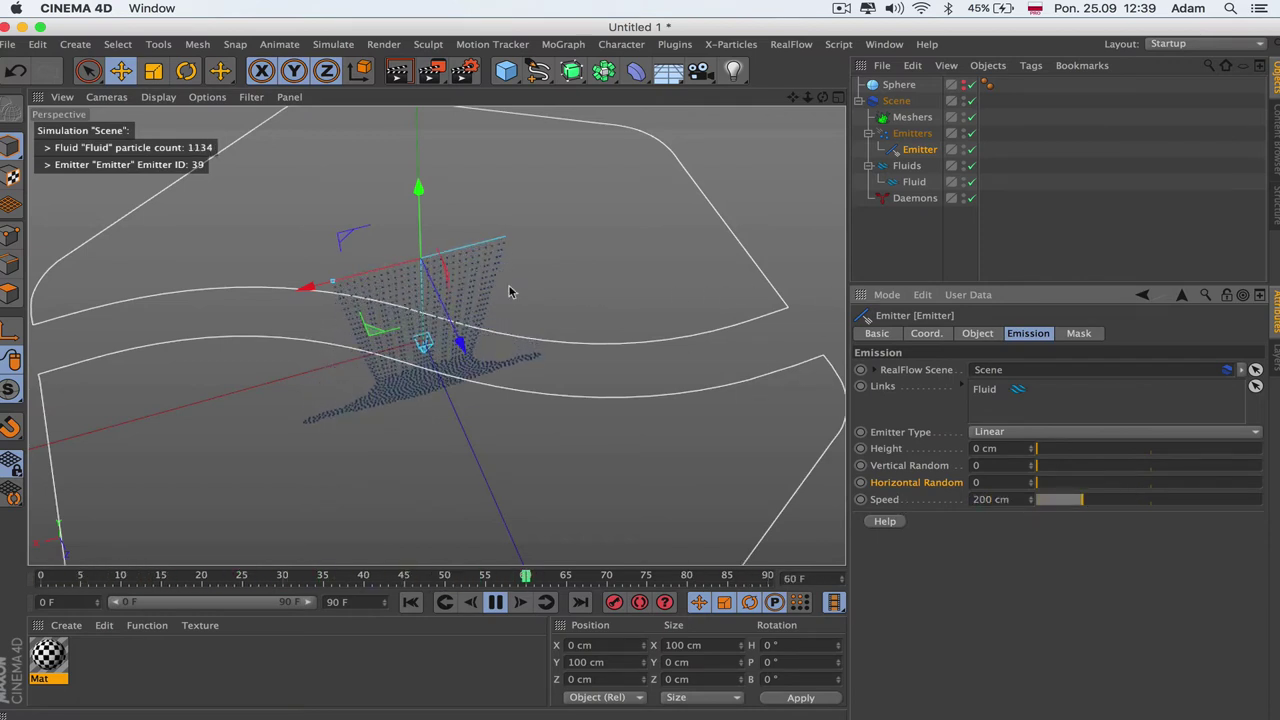
{"action": "left_click_drag", "start_coordinate": [453, 322], "coordinate": [530, 320]}
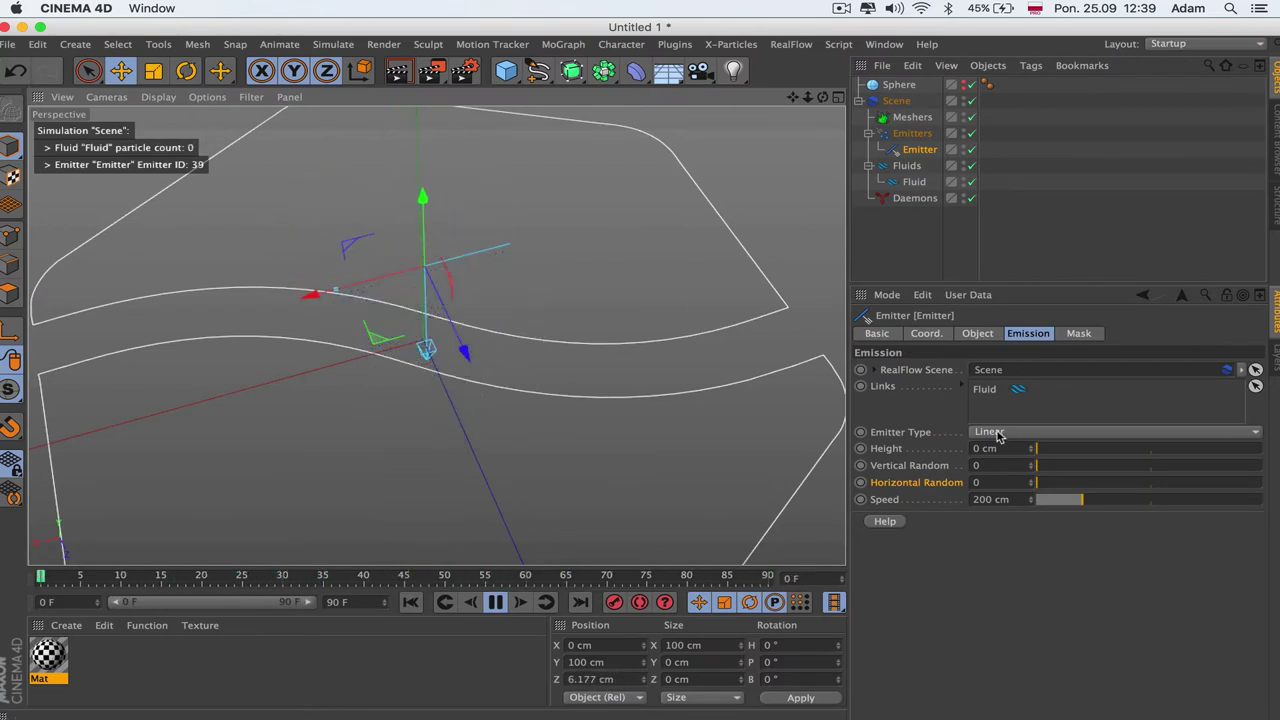
- Change the Emitter Type to Object with the Sphere as its body and play the simulation from the first frame
{"action": "left_click", "coordinate": [495, 601]}
{"action": "left_click", "coordinate": [1016, 436]}
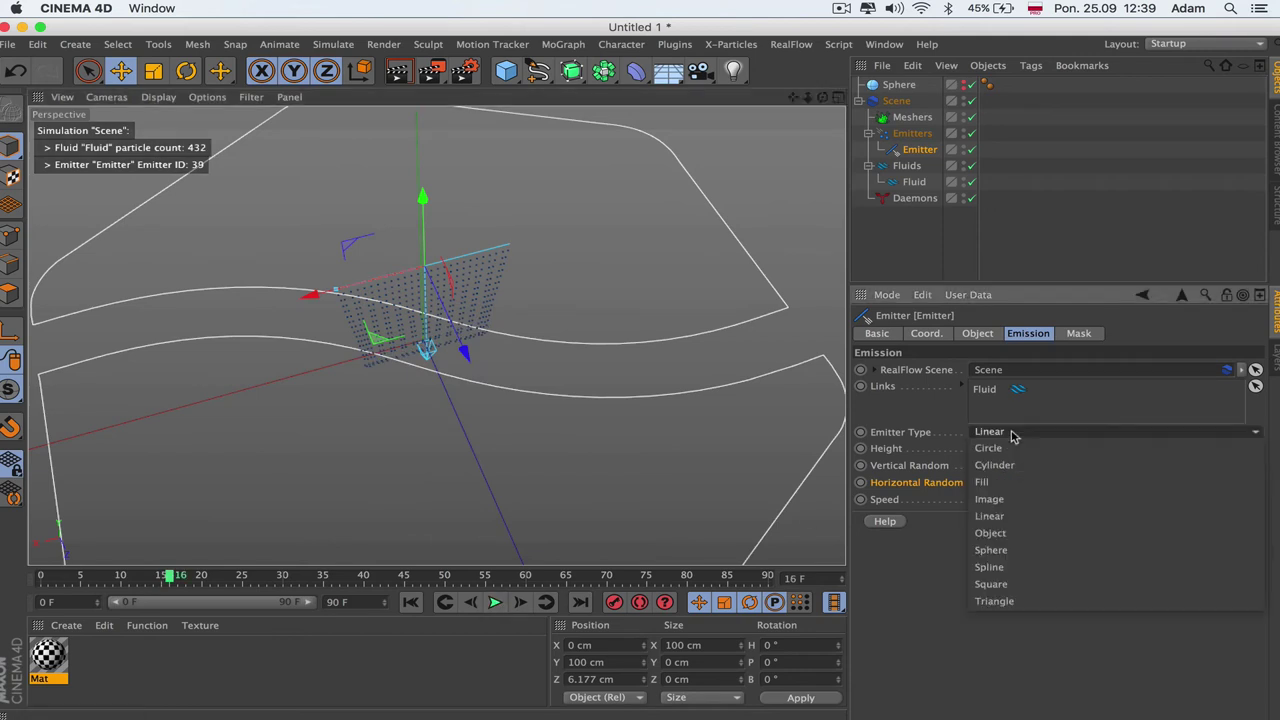
{"action": "left_click", "coordinate": [1013, 534]}
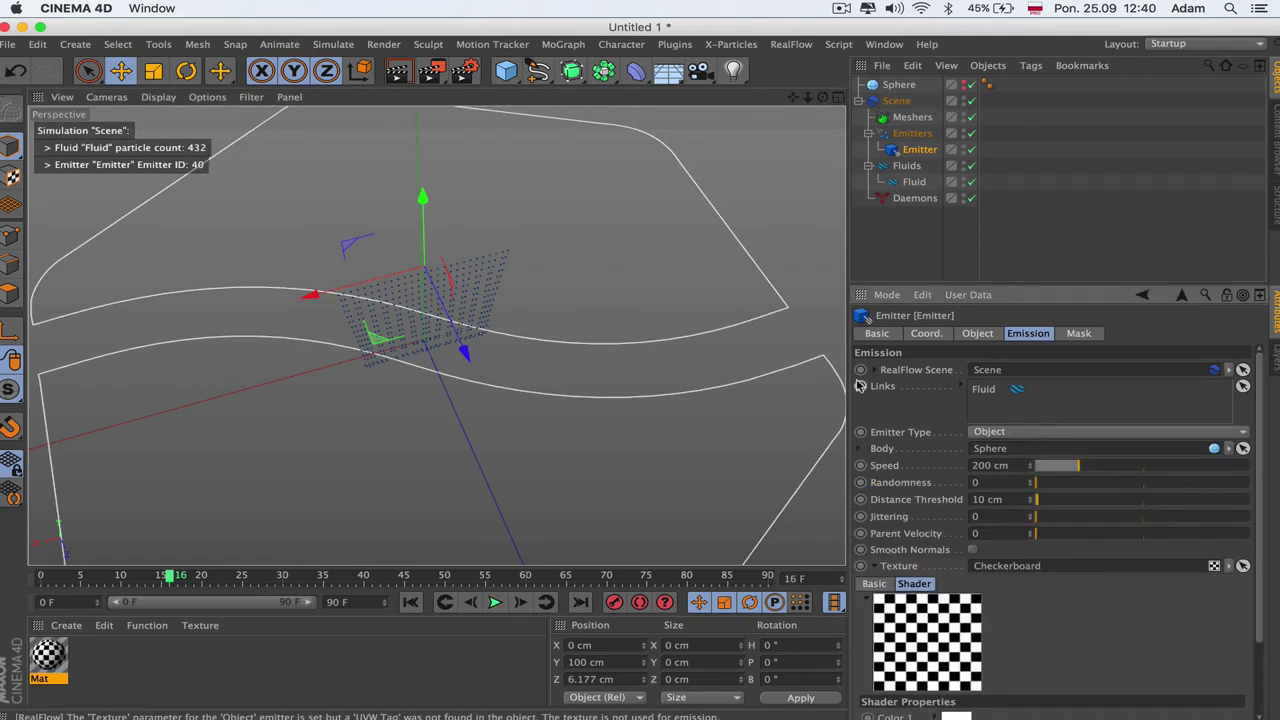
{"action": "left_click", "coordinate": [411, 601]}
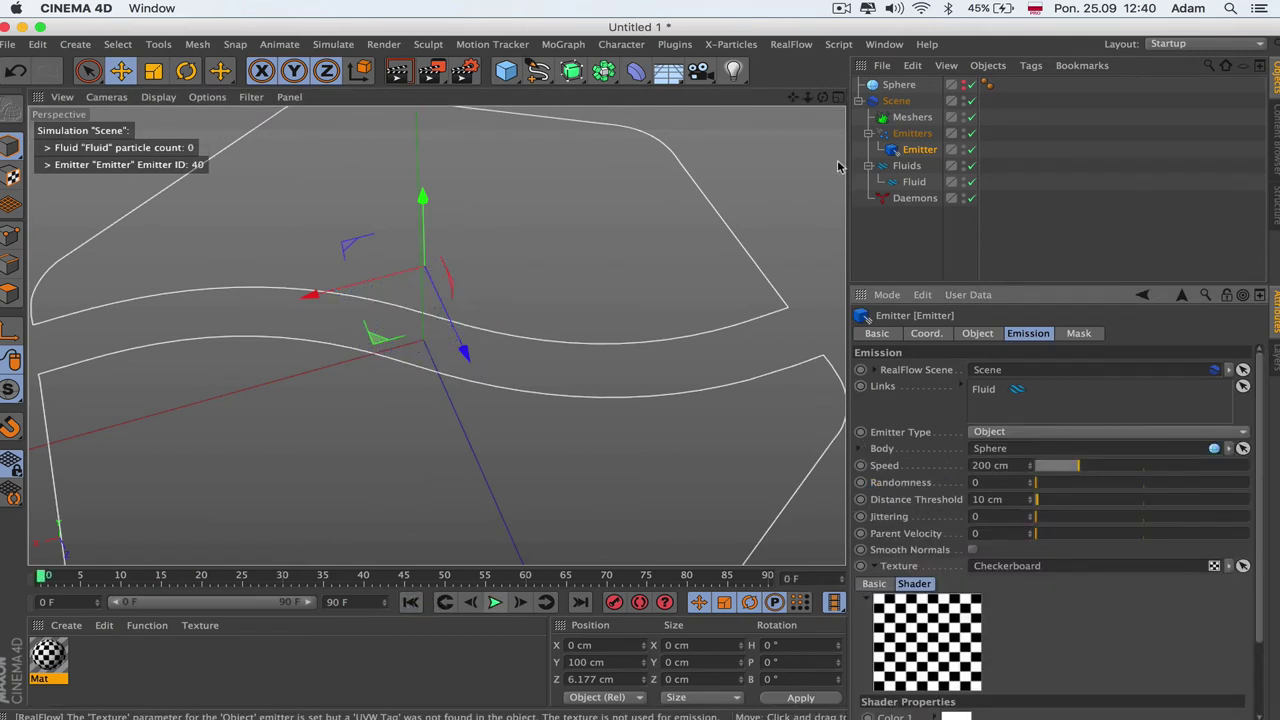
{"action": "left_click", "coordinate": [897, 85]}
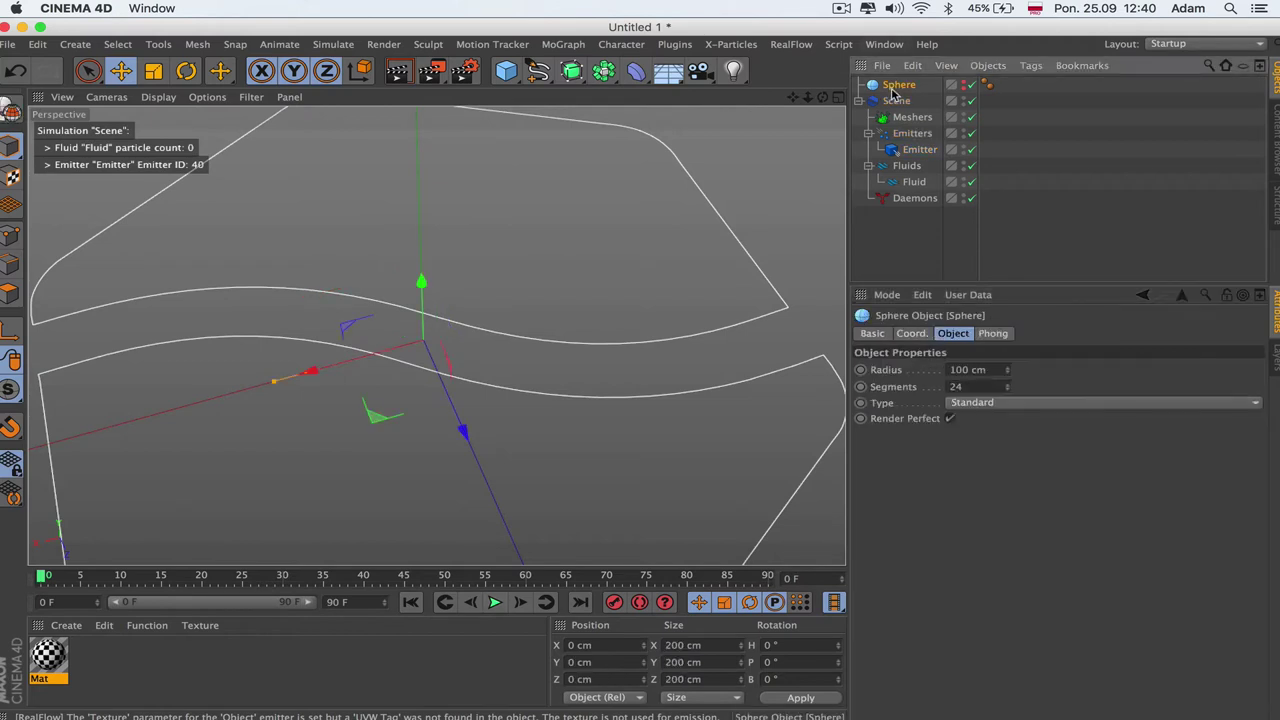
{"action": "left_click", "coordinate": [915, 151]}
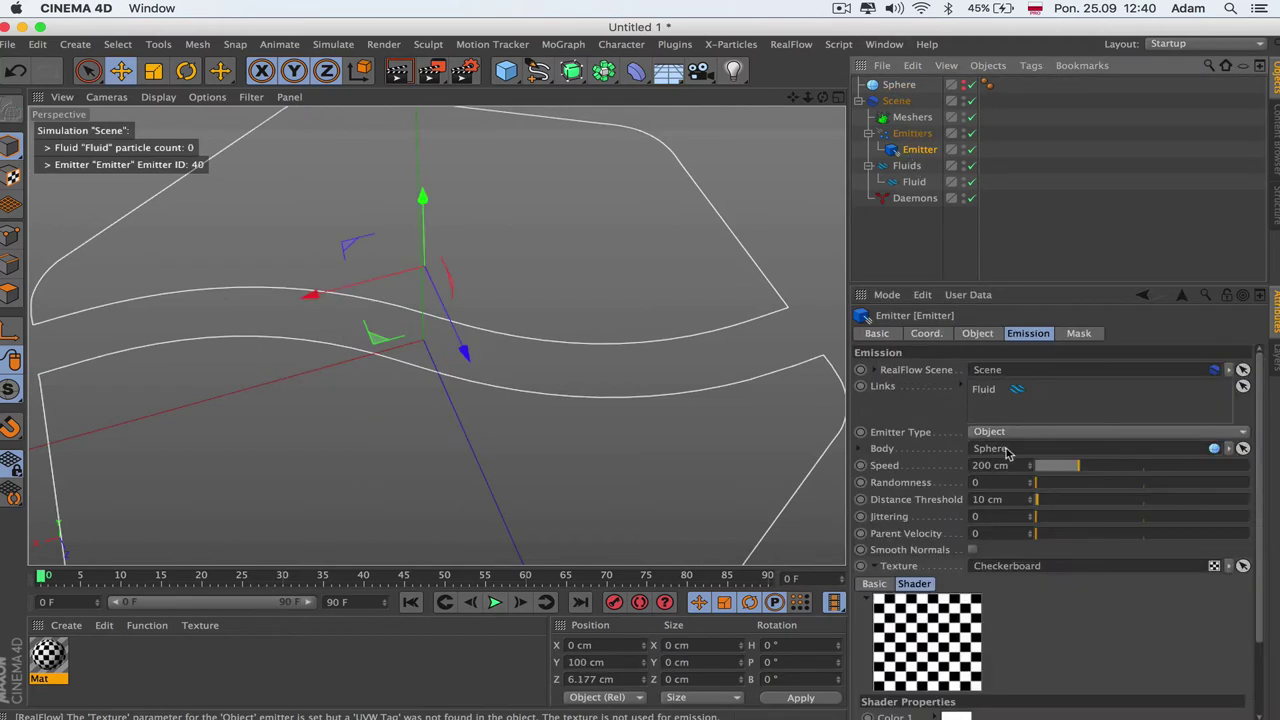
{"action": "left_click", "coordinate": [499, 601]}
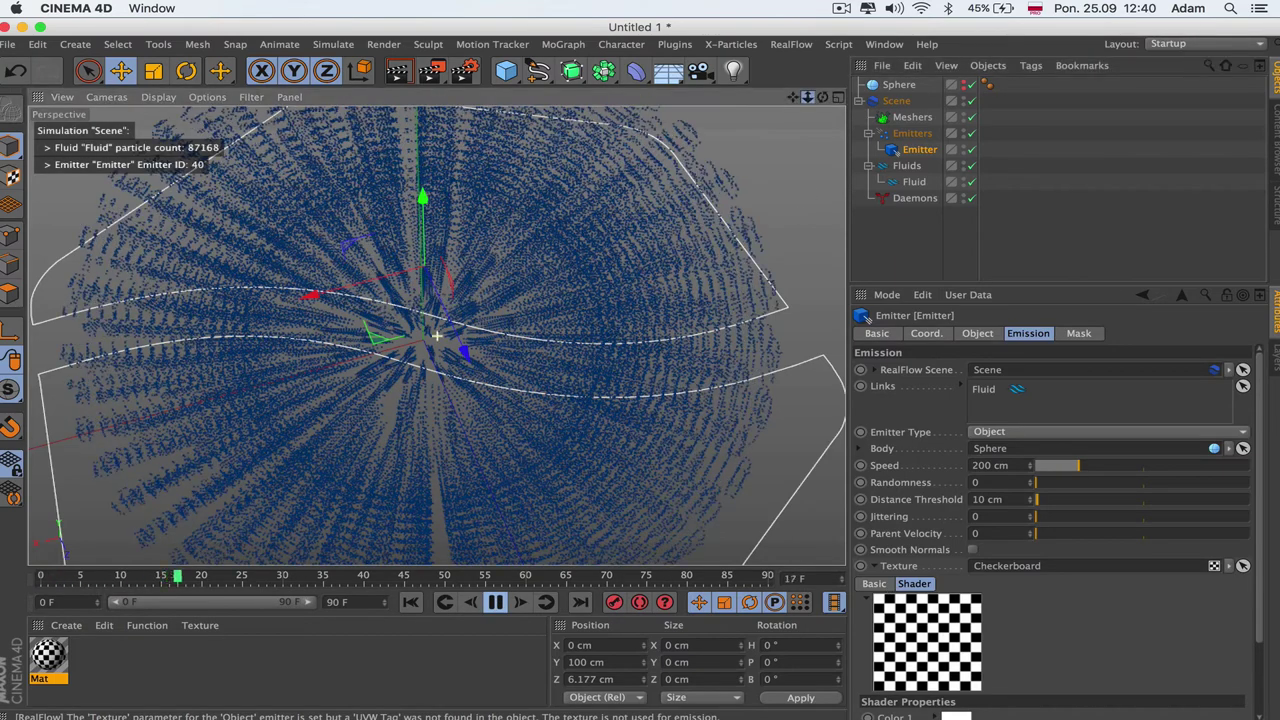
- Lower the Fluid's Resolution to 2 and restart the simulation
{"action": "left_click_drag", "start_coordinate": [807, 97], "coordinate": [750, 97]}
{"action": "left_click", "coordinate": [914, 182]}
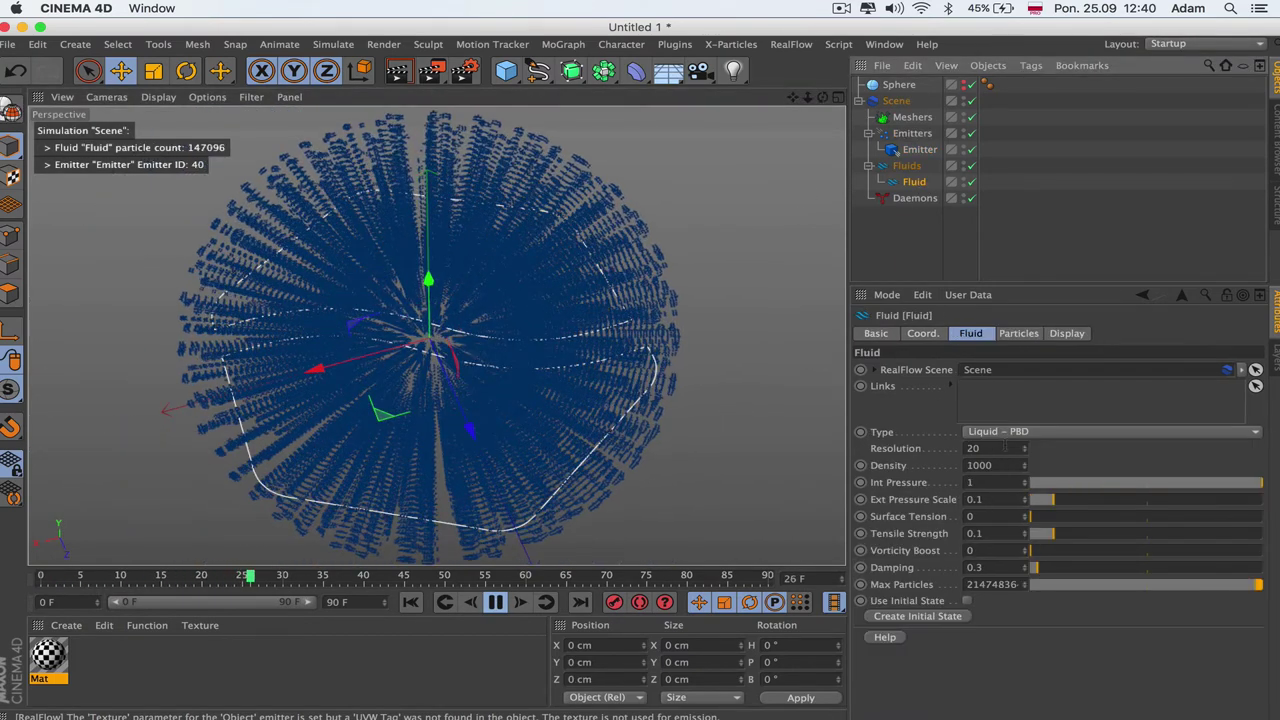
{"action": "left_click_drag", "start_coordinate": [1005, 448], "coordinate": [815, 445]}
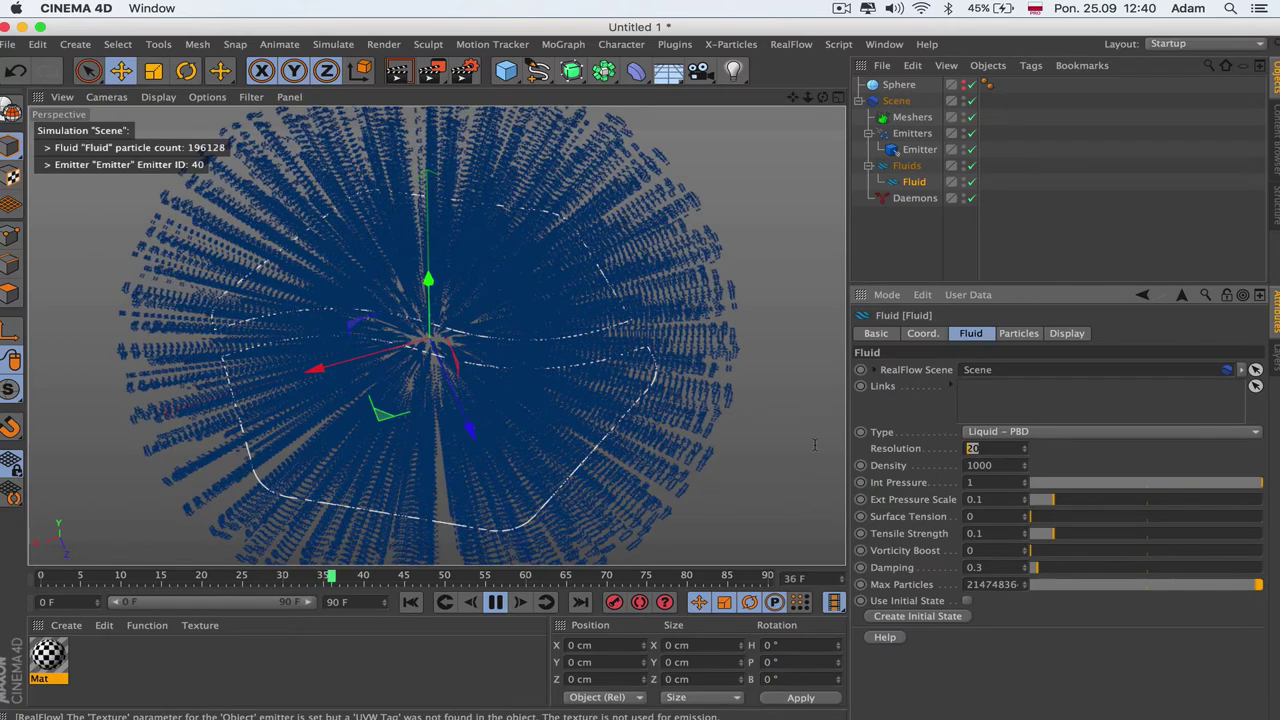
{"action": "type", "text": "2"}
{"action": "left_click", "coordinate": [411, 601]}
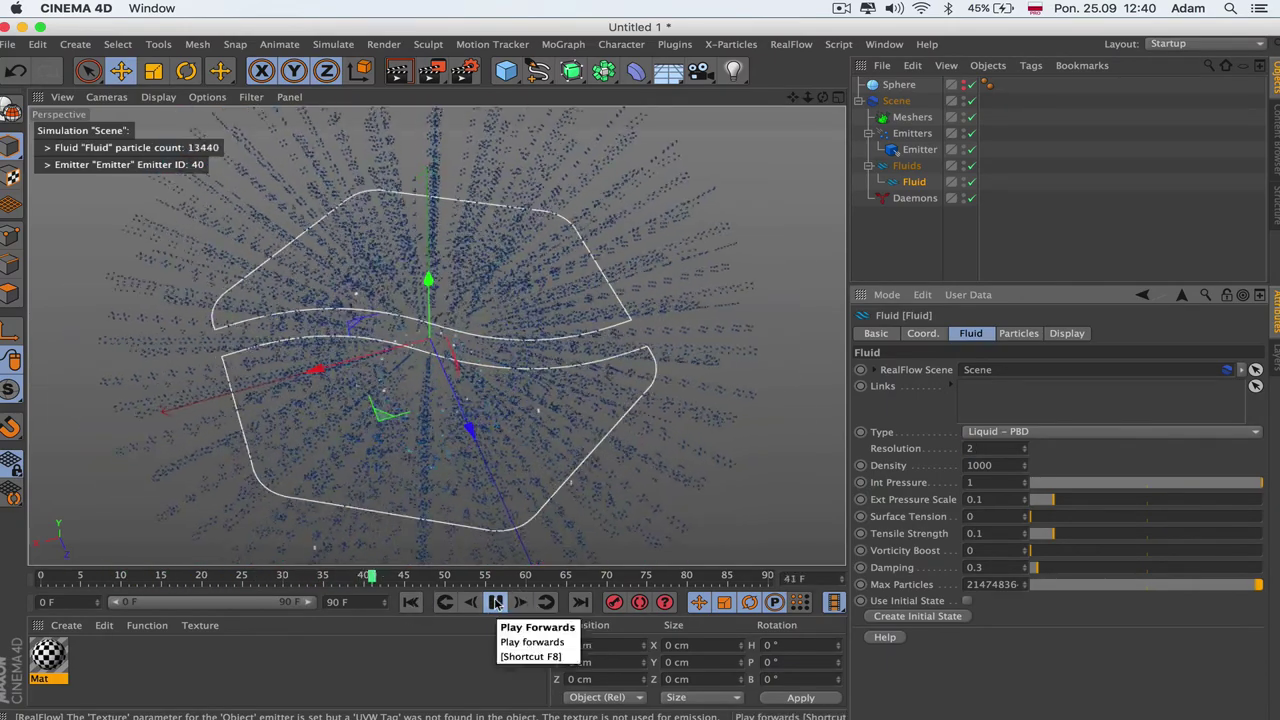
- Limit the Fluid's Max Particles to 5000 and replay the simulation from the first frame
{"action": "left_click", "coordinate": [495, 601]}
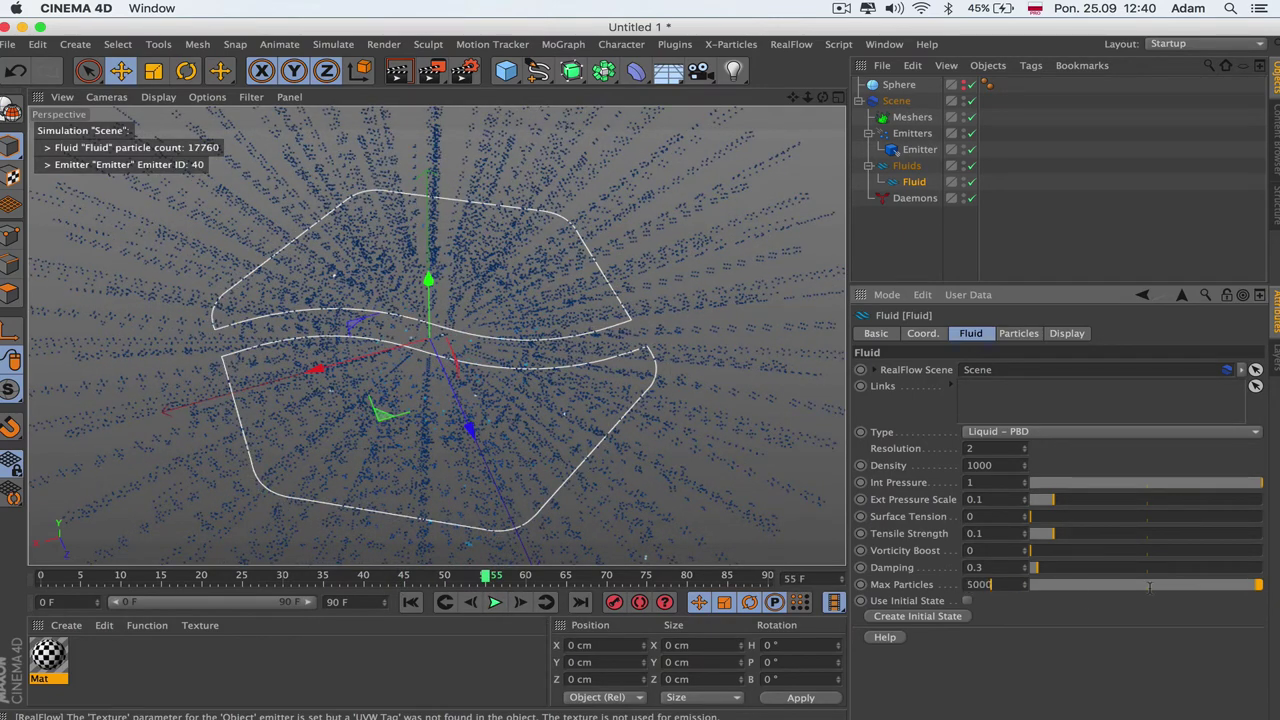
{"action": "key", "text": "BackSpace"}
{"action": "key", "text": "Return"}
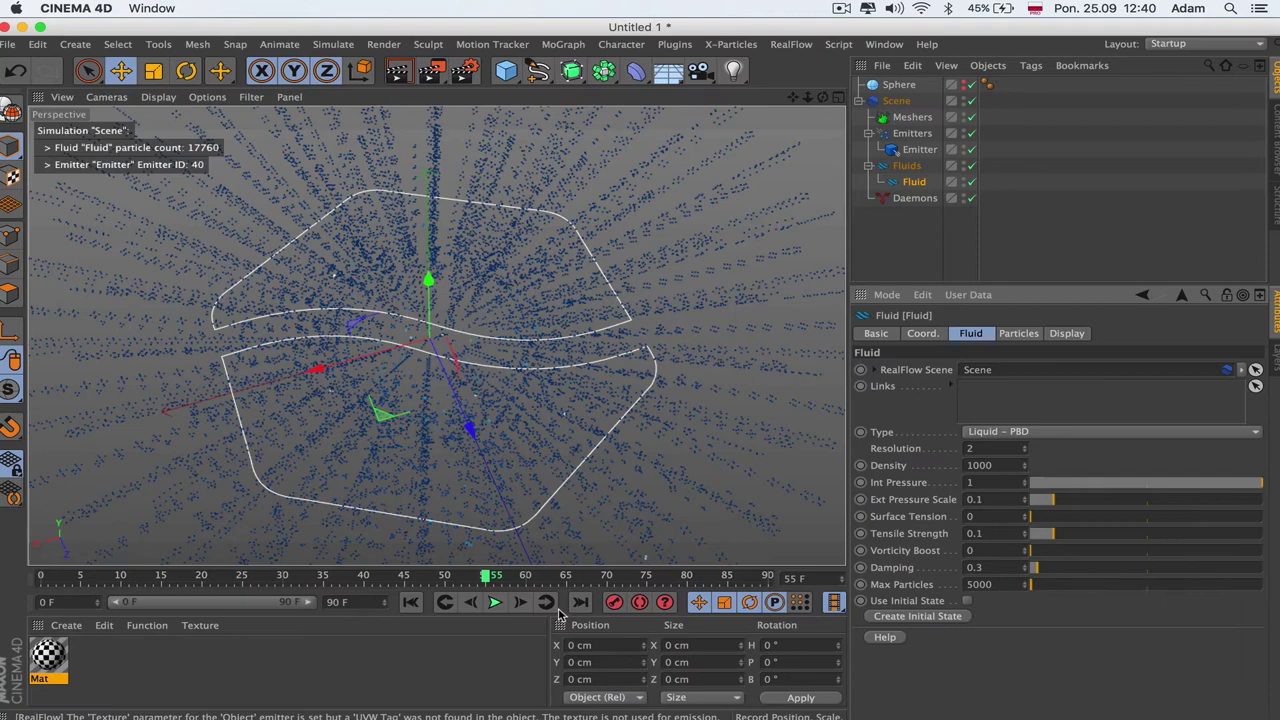
{"action": "left_click", "coordinate": [410, 601]}
{"action": "left_click", "coordinate": [495, 601]}
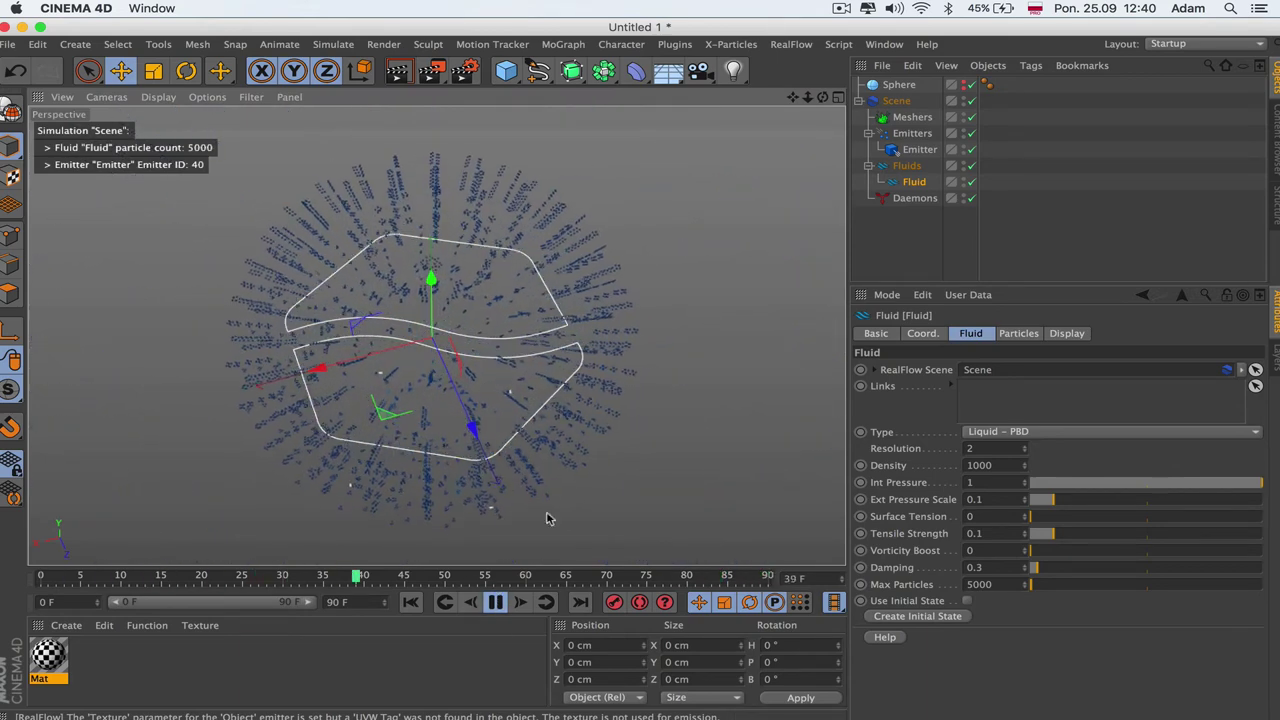
{"action": "left_click", "coordinate": [495, 602]}
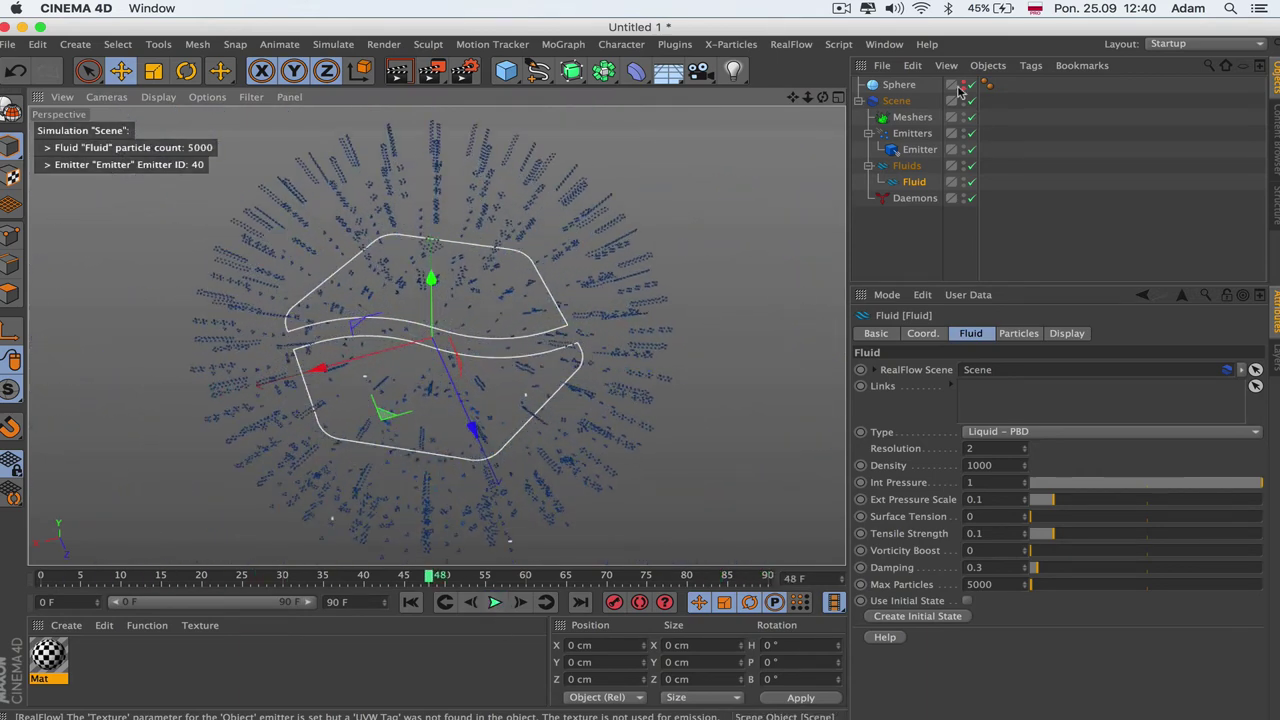
- Raise the Object emitter's Randomness to about 30 and replay the simulation
{"action": "left_click", "coordinate": [906, 86]}
{"action": "left_click", "coordinate": [916, 150]}
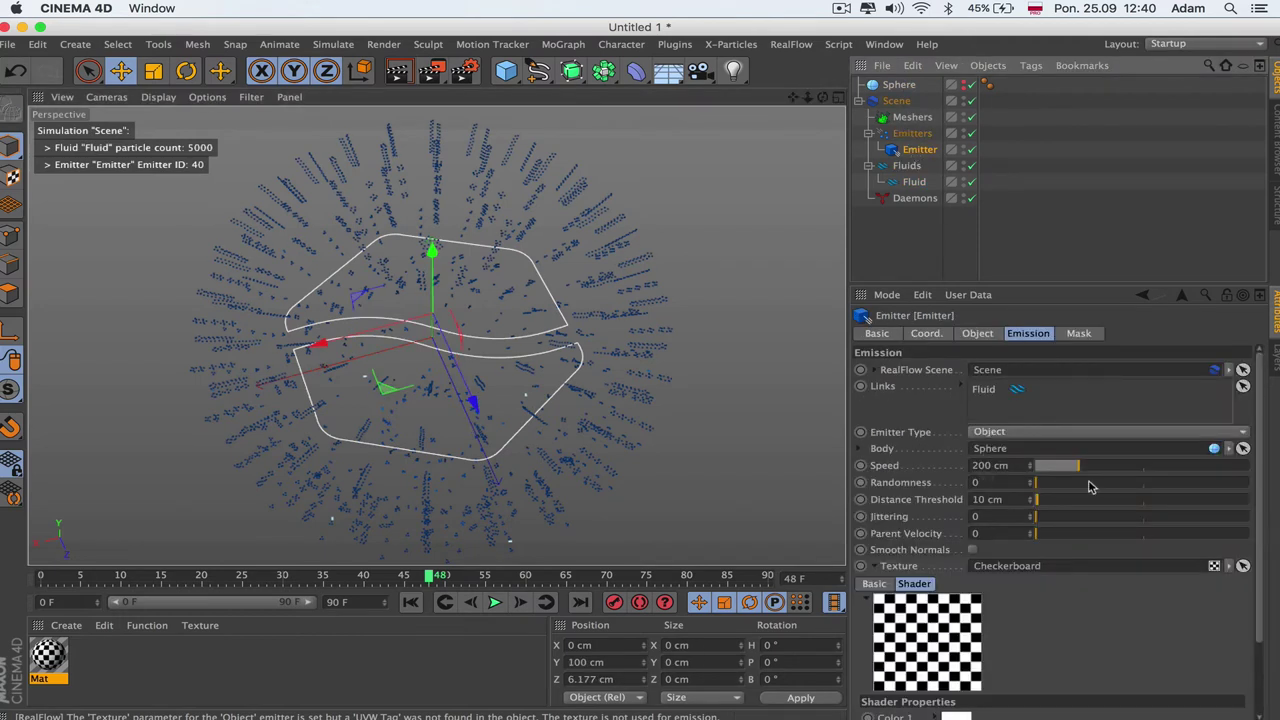
{"action": "left_click_drag", "start_coordinate": [1052, 487], "coordinate": [1160, 487]}
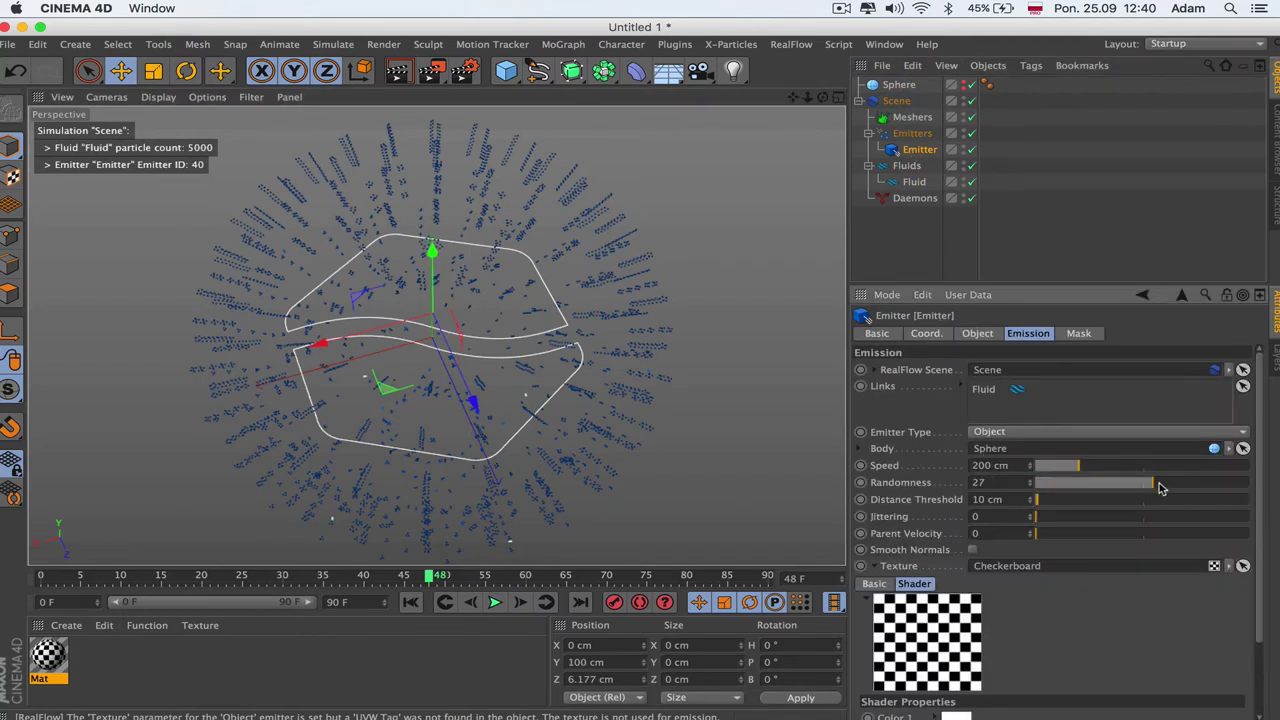
{"action": "left_click", "coordinate": [445, 602]}
{"action": "left_click", "coordinate": [494, 602]}
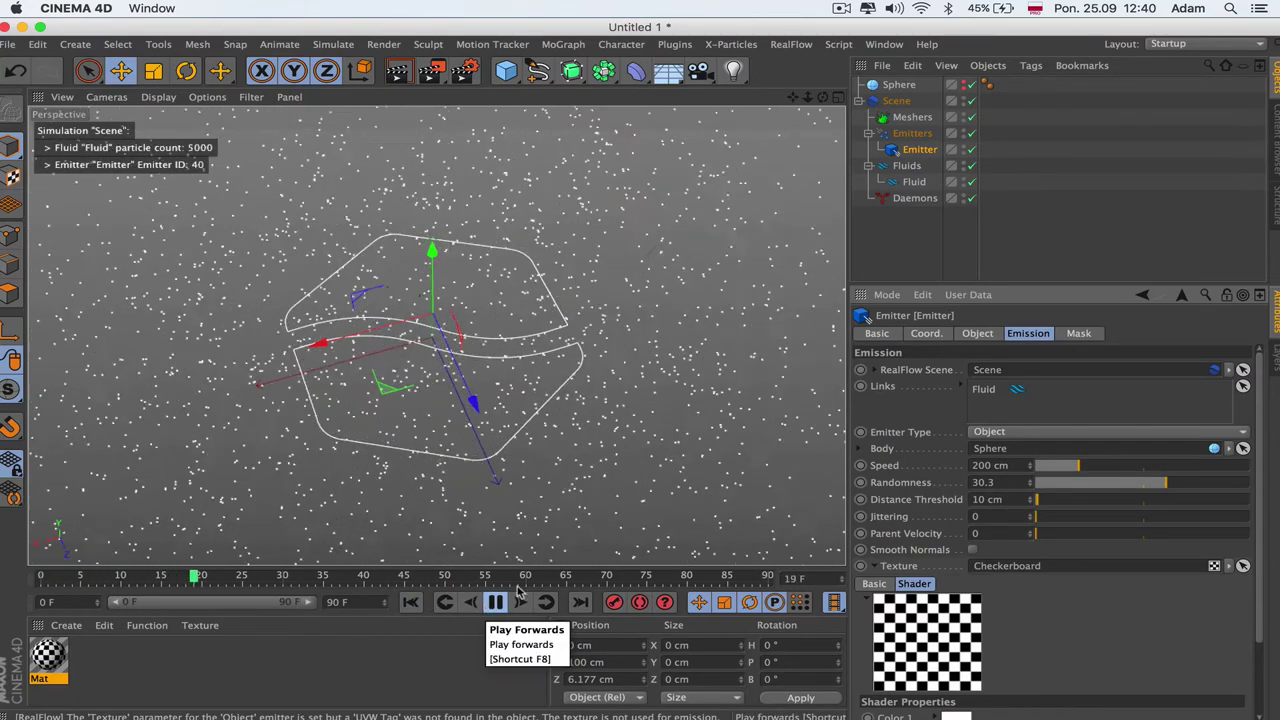
- Bring the Emitter's Randomness back down to 0 and rerun the simulation from the first frame
{"action": "left_click", "coordinate": [1080, 483]}
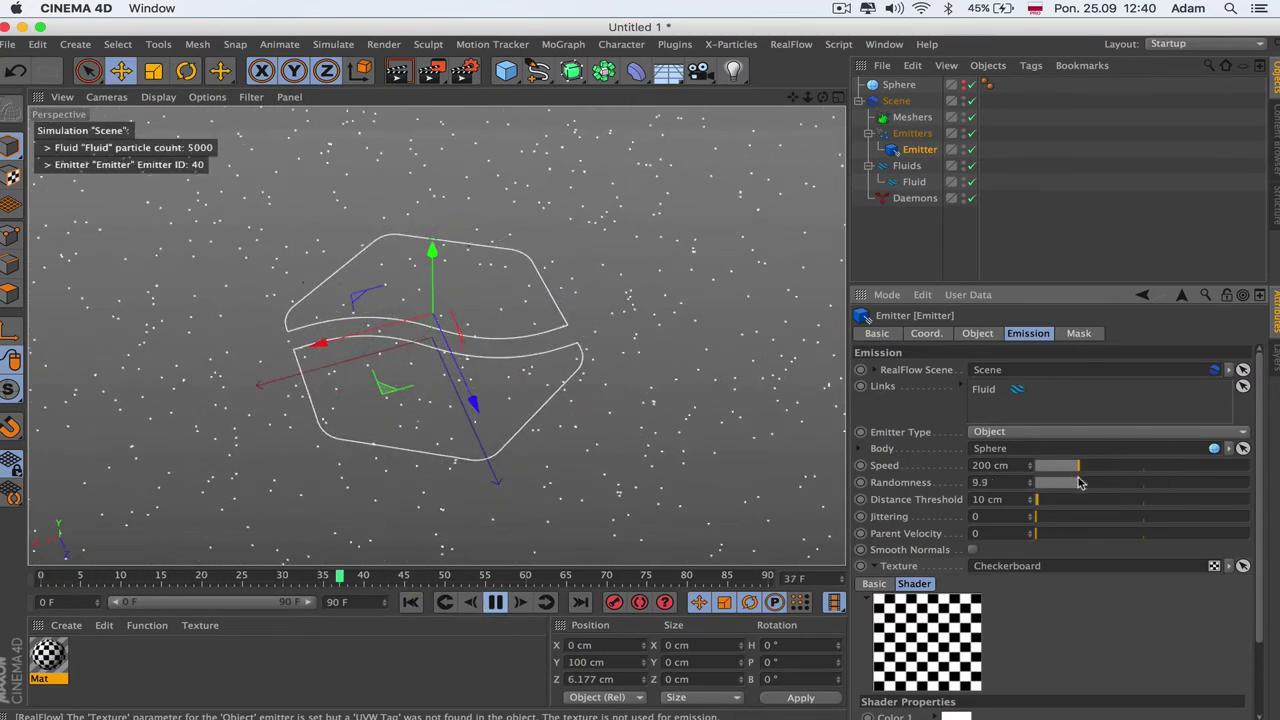
{"action": "left_click", "coordinate": [411, 602]}
{"action": "left_click", "coordinate": [495, 602]}
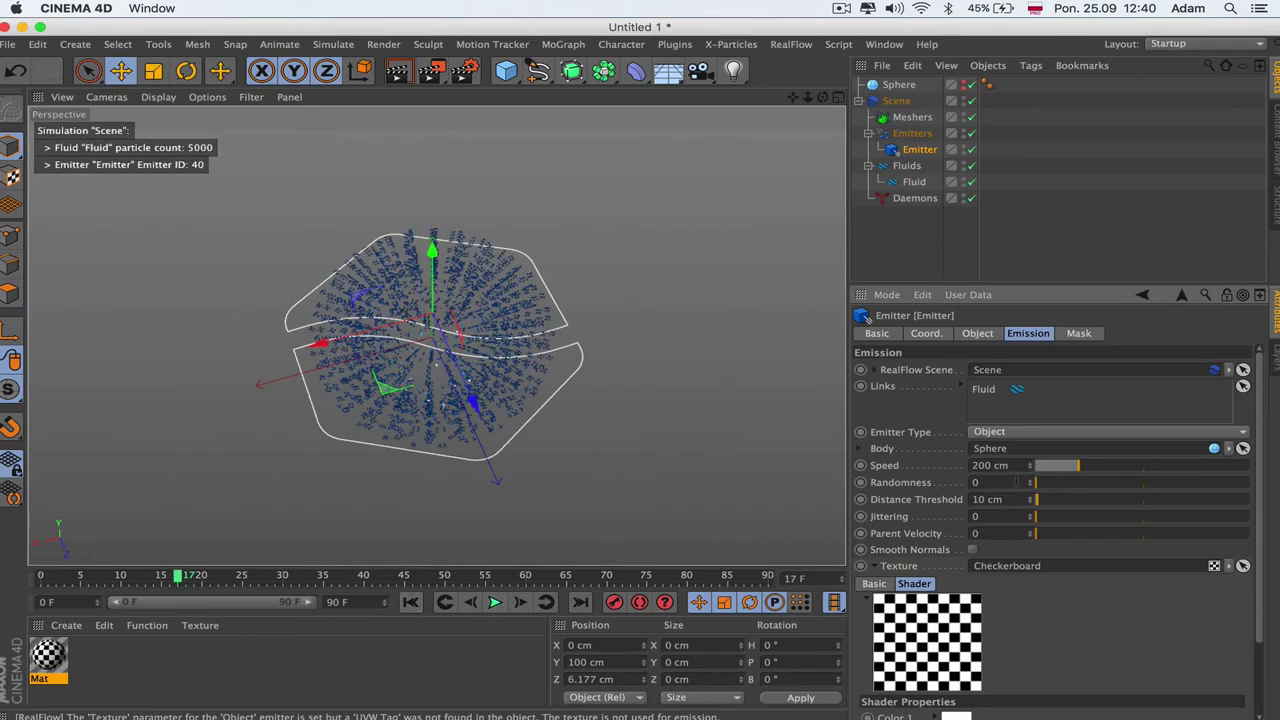
- Raise the Emitter's Distance Threshold to about 394 cm and replay the simulation to inspect the particles around the sphere
{"action": "left_click_drag", "start_coordinate": [1061, 505], "coordinate": [1121, 505]}
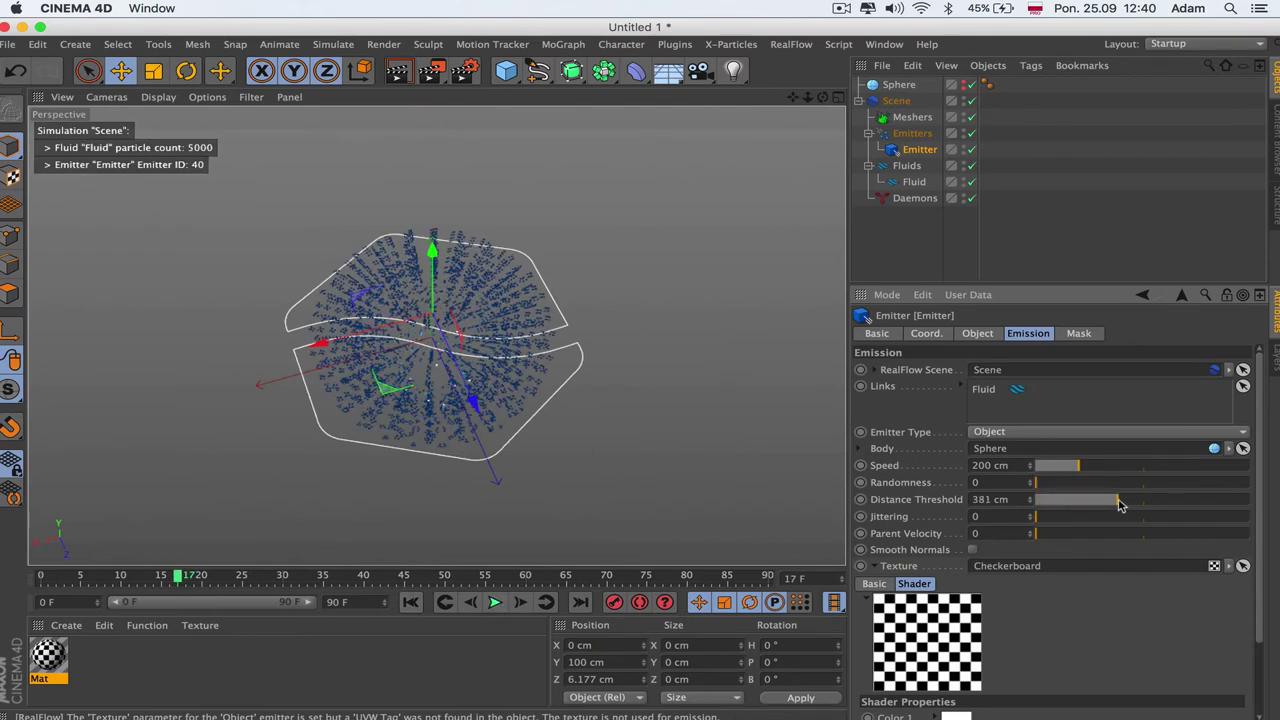
{"action": "left_click", "coordinate": [410, 602]}
{"action": "left_click", "coordinate": [494, 602]}
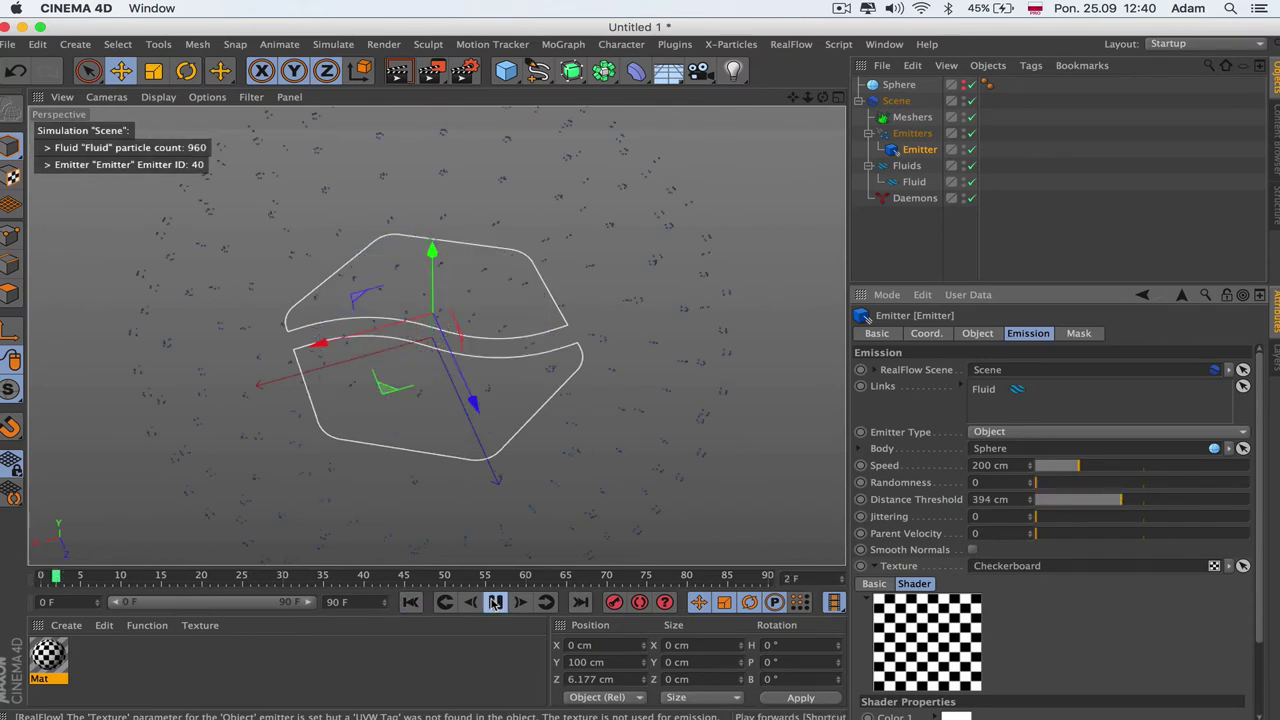
{"action": "left_click", "coordinate": [494, 602]}
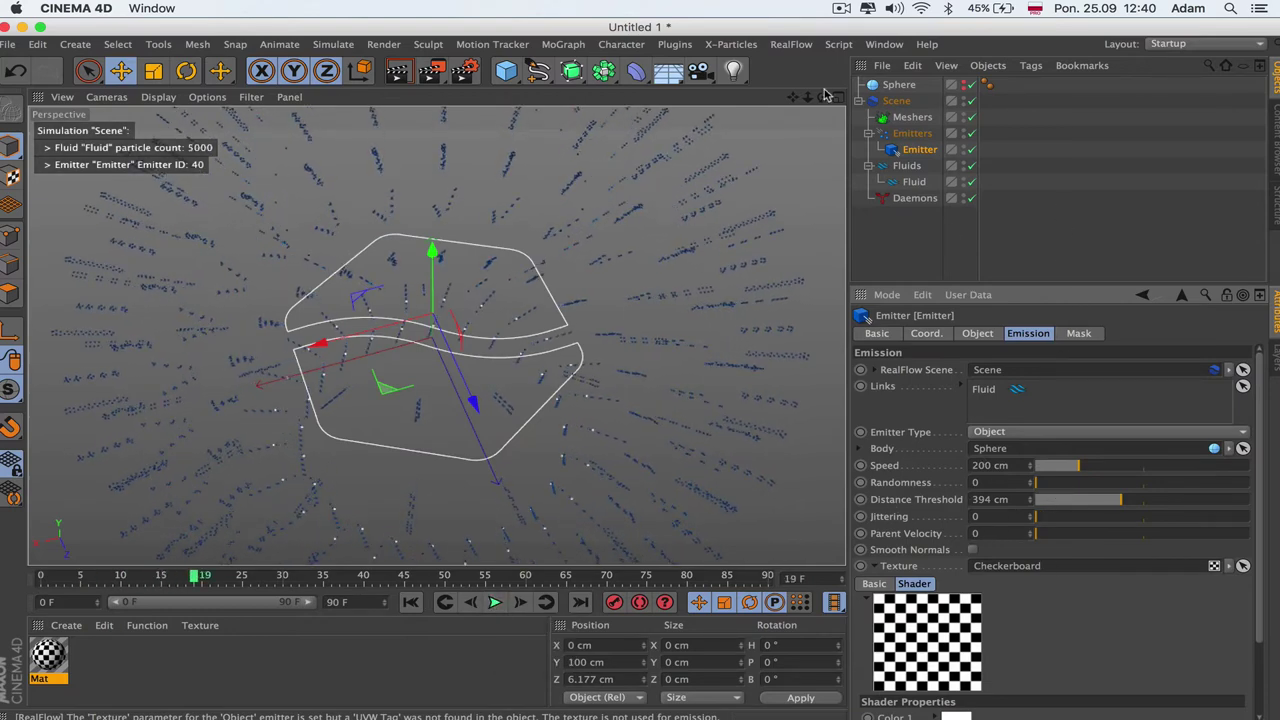
{"action": "left_click_drag", "start_coordinate": [822, 96], "coordinate": [822, 74]}
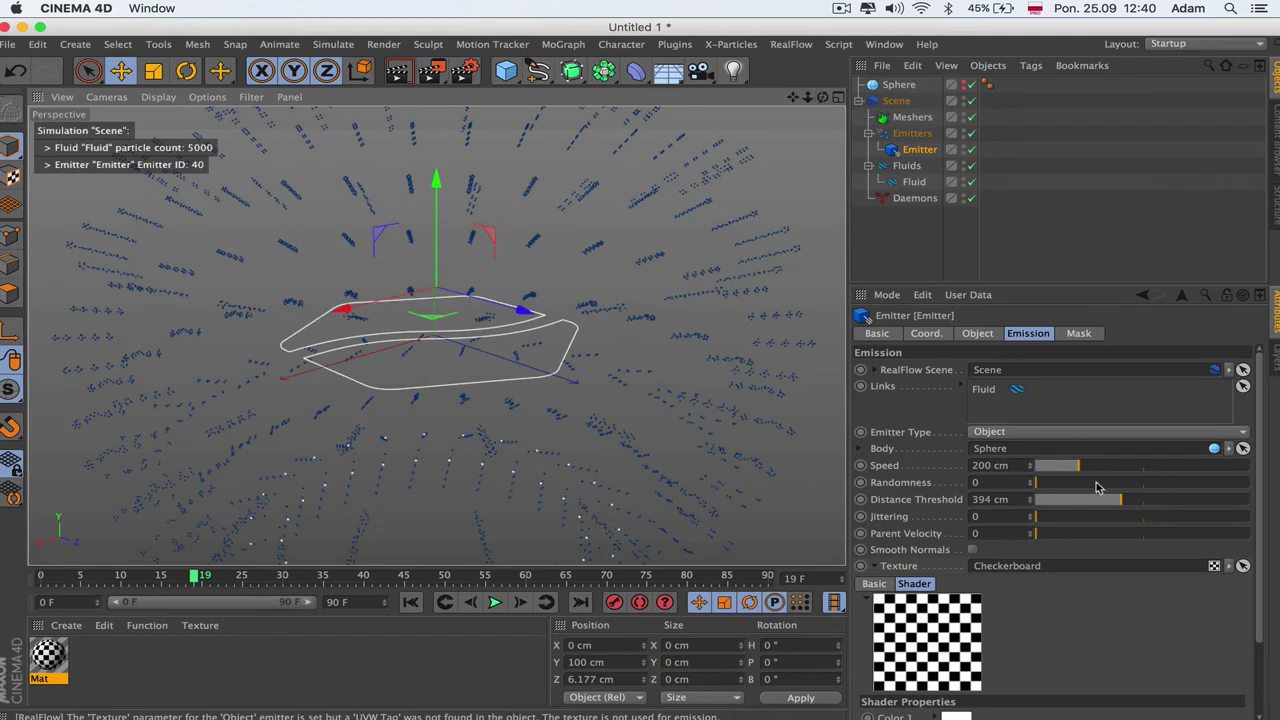
- Set the Emitter's Distance Threshold to 0 cm and replay the simulation
{"action": "left_click_drag", "start_coordinate": [1018, 506], "coordinate": [812, 516]}
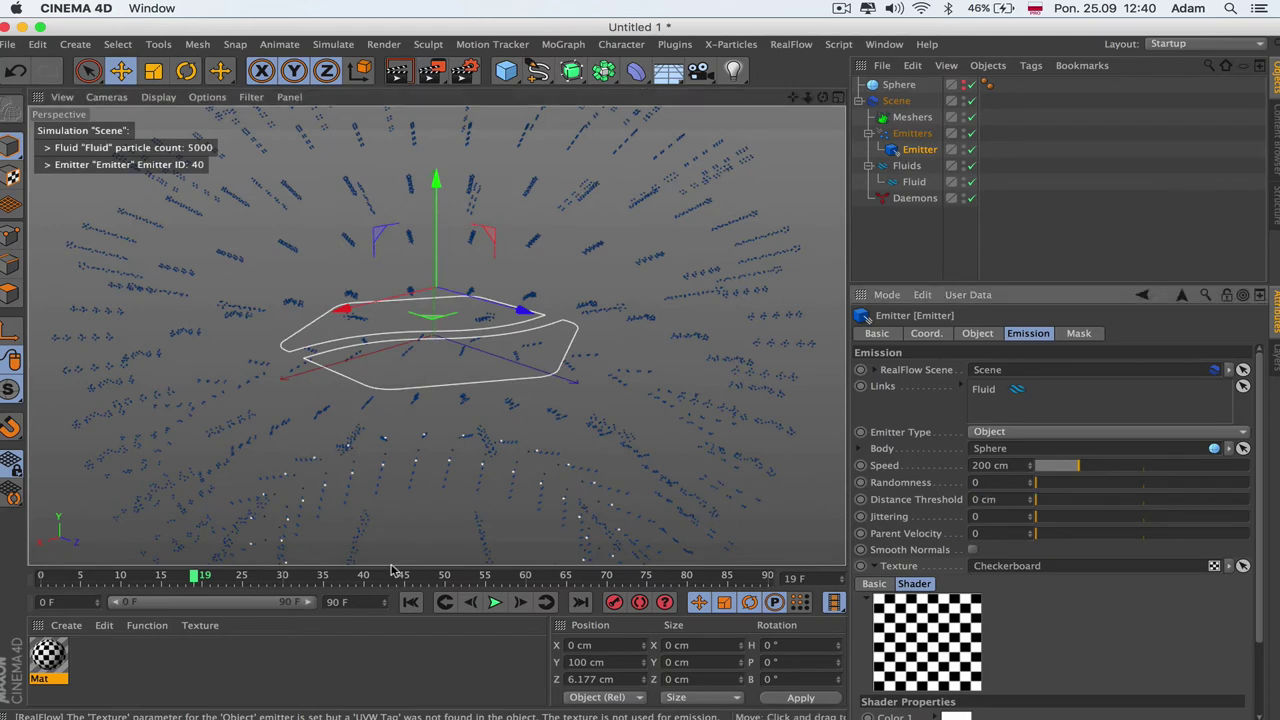
{"action": "left_click", "coordinate": [410, 602]}
{"action": "left_click", "coordinate": [494, 602]}
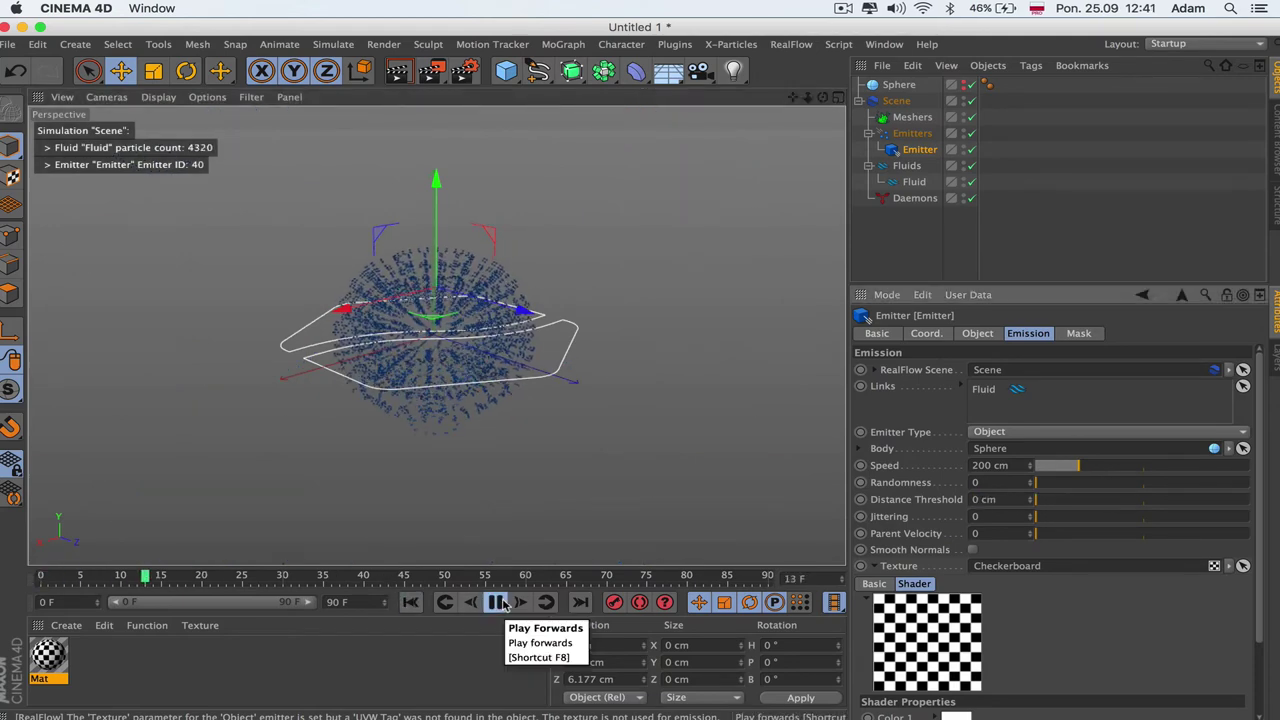
{"action": "left_click", "coordinate": [497, 602]}
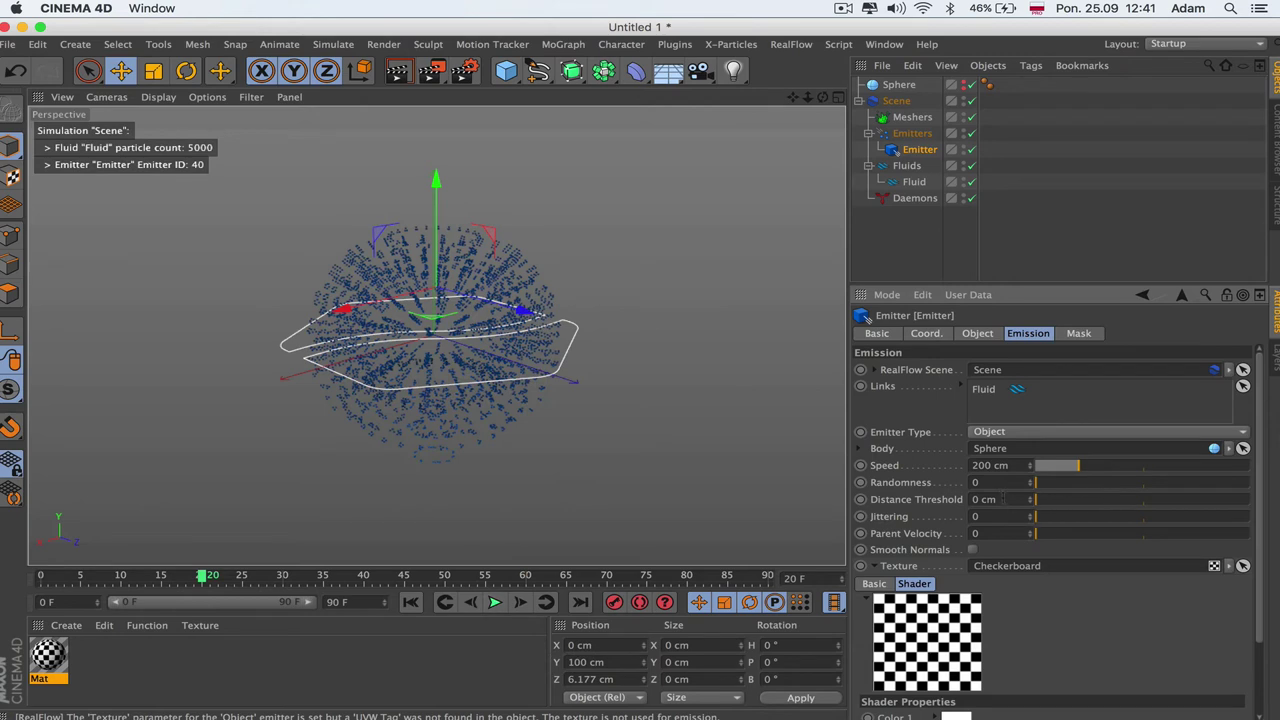
- Set the Emitter's Distance Threshold to 300 cm, replay the simulation and return to the first frame
{"action": "left_click_drag", "start_coordinate": [1004, 501], "coordinate": [841, 508]}
{"action": "type", "text": "300"}
{"action": "key", "text": "Return"}
{"action": "left_click", "coordinate": [410, 602]}
{"action": "left_click", "coordinate": [497, 602]}
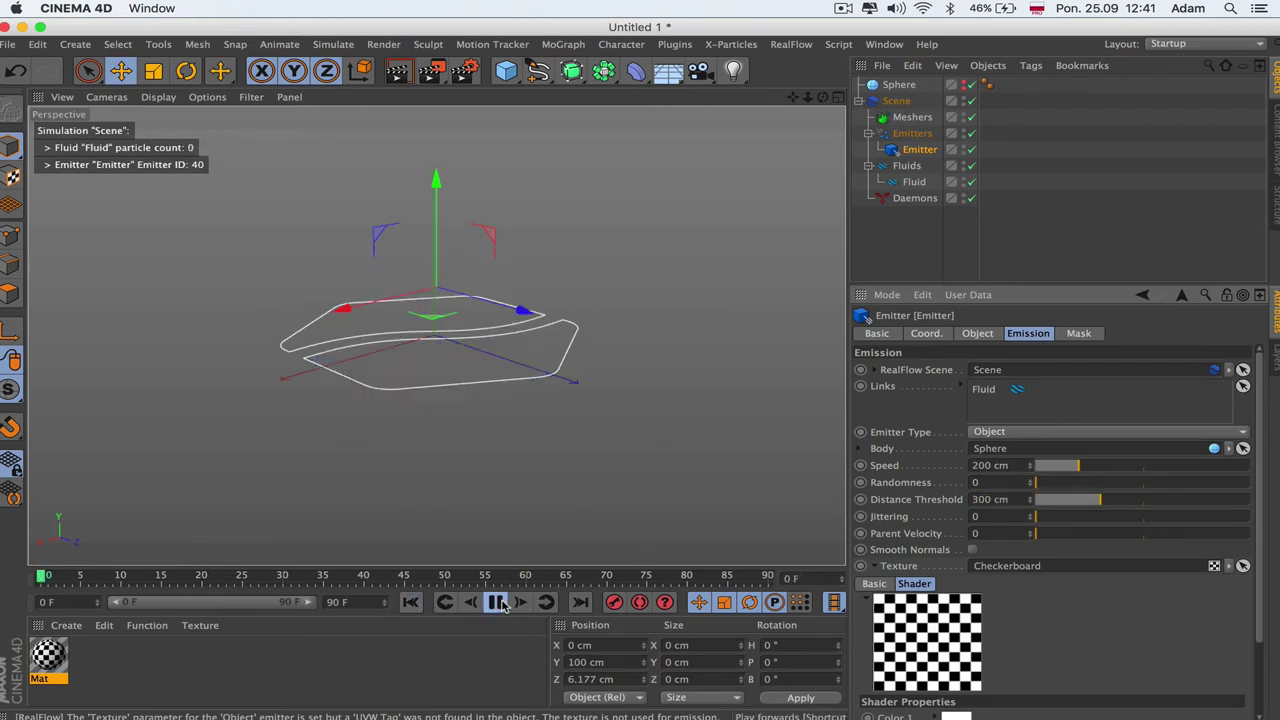
{"action": "left_click", "coordinate": [496, 602]}
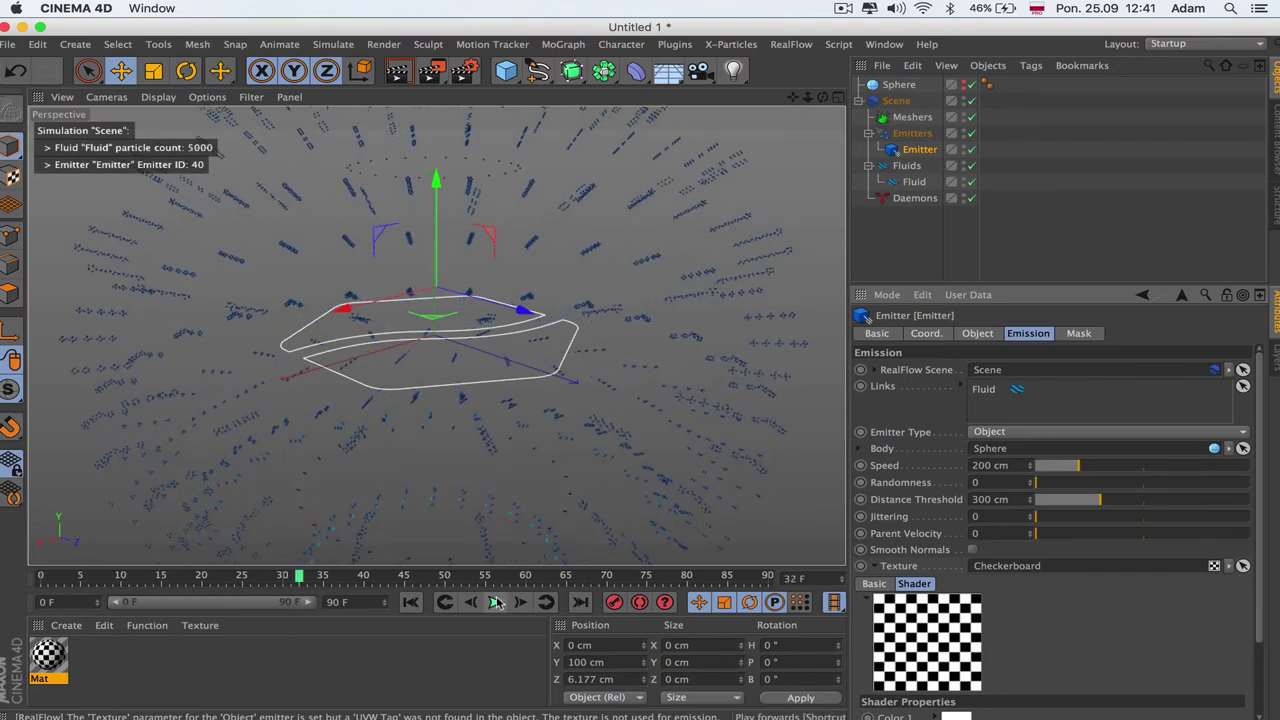
{"action": "left_click", "coordinate": [410, 602]}
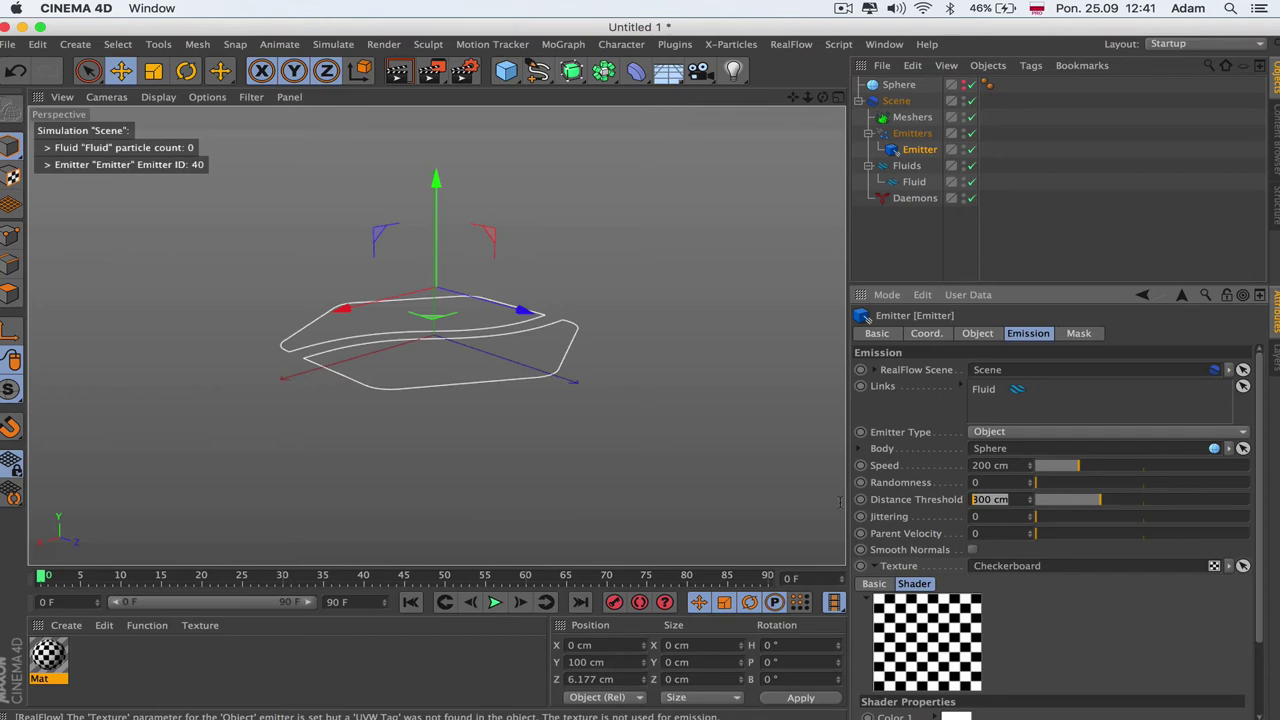
- Set the object Emitter's Distance Threshold to 0 cm and Jittering to about 0.75, and replay the simulation
{"action": "type", "text": "0"}
{"action": "key", "text": "Return"}
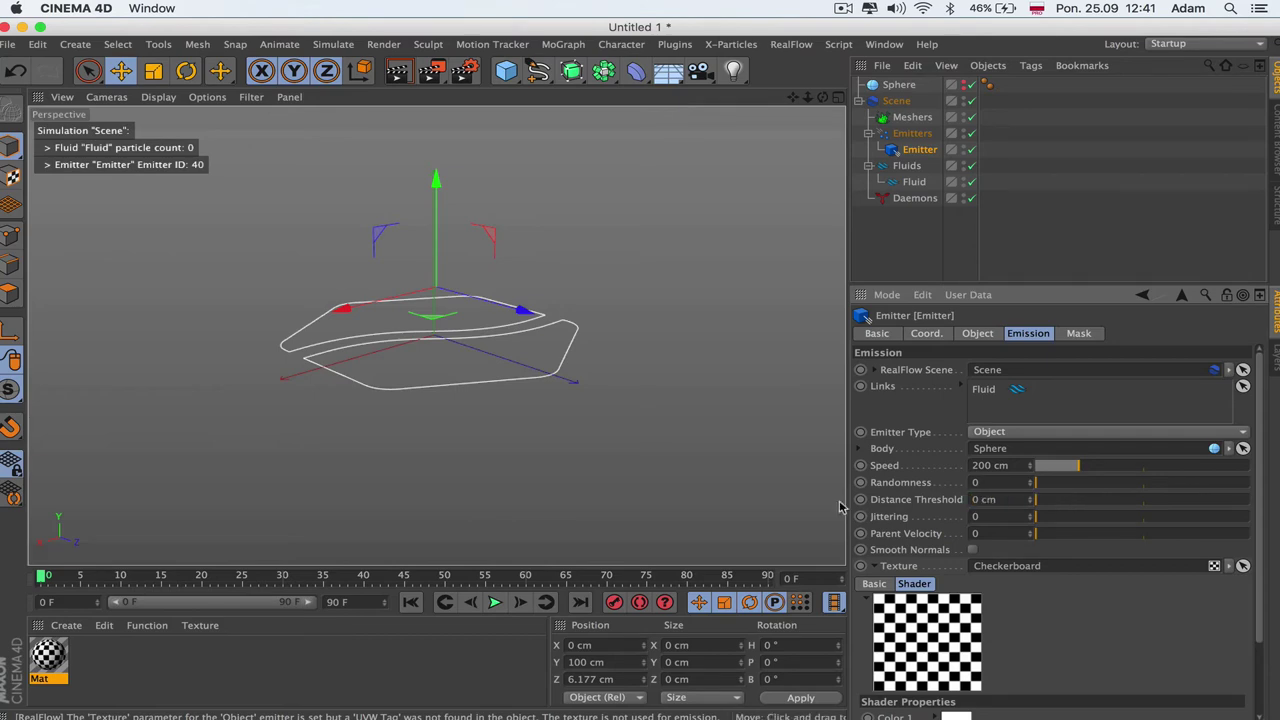
{"action": "left_click", "coordinate": [494, 602]}
{"action": "left_click_drag", "start_coordinate": [1036, 516], "coordinate": [1196, 516]}
{"action": "left_click", "coordinate": [412, 603]}
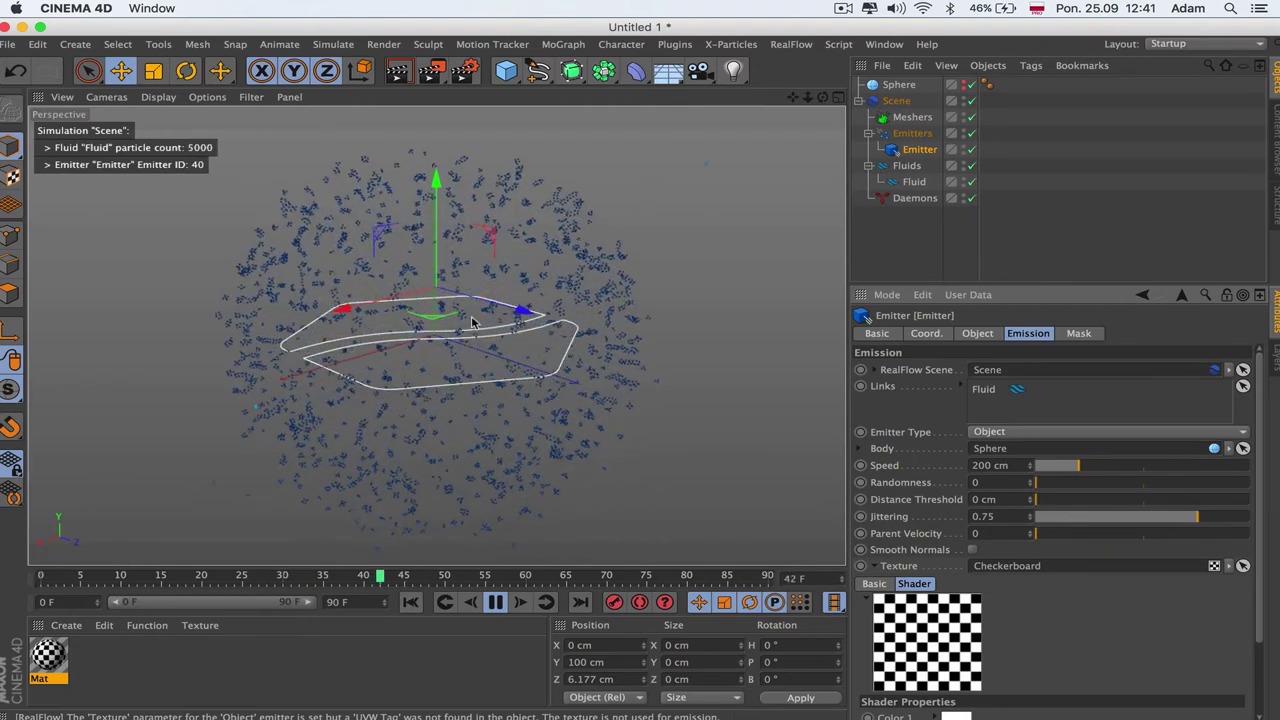
- Replay the simulation from the first frame with the Emitter's Smooth Normals enabled, and disable the option again
{"action": "left_click", "coordinate": [411, 604]}
{"action": "left_click", "coordinate": [495, 602]}
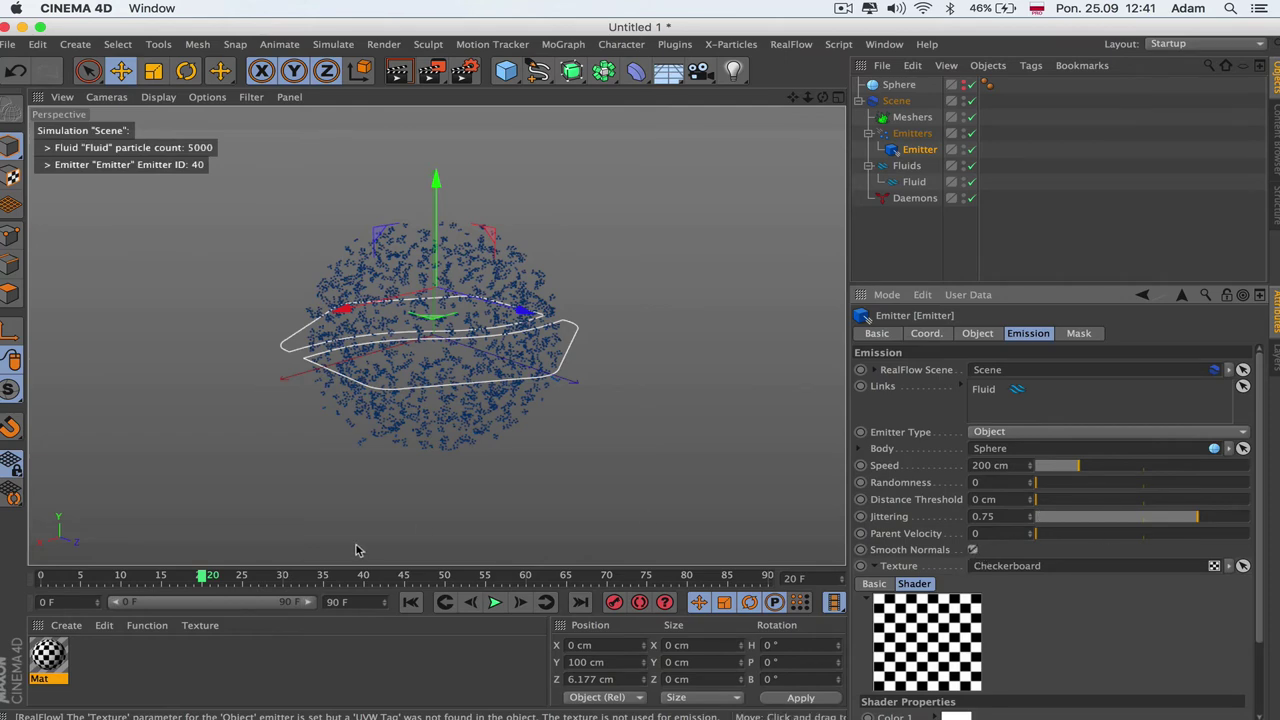
{"action": "left_click", "coordinate": [411, 601]}
{"action": "left_click", "coordinate": [495, 602]}
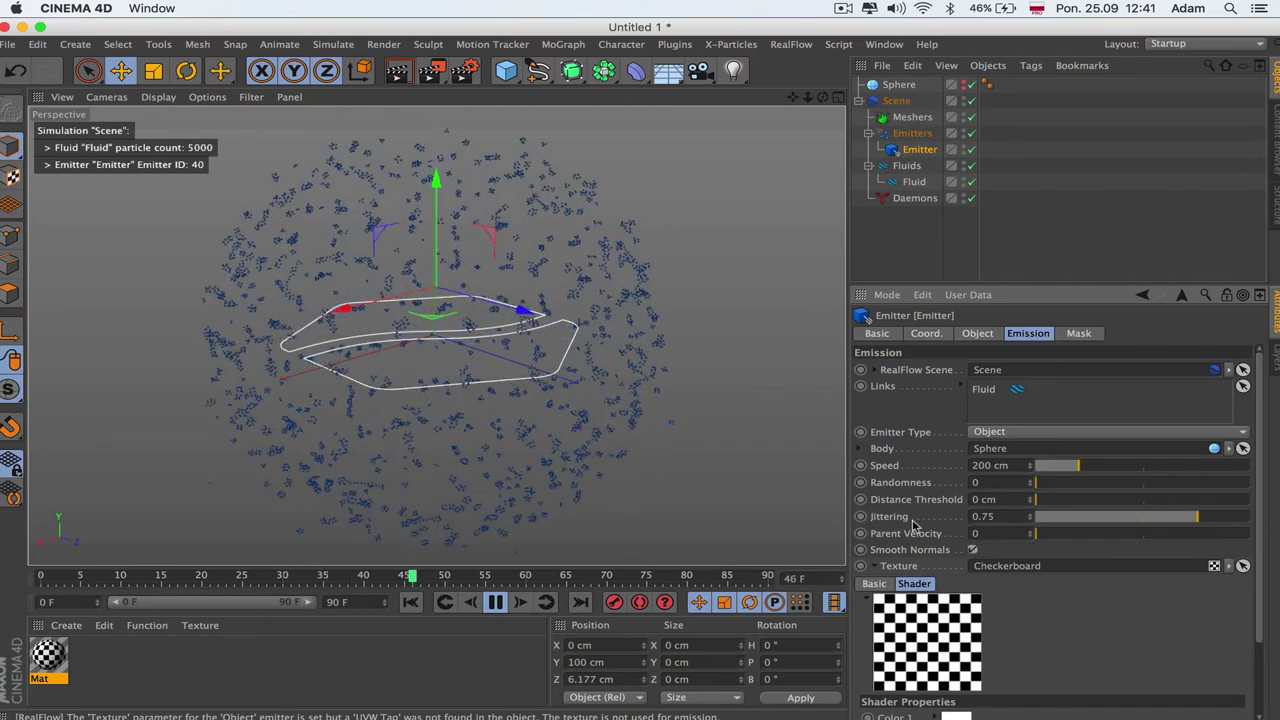
{"action": "left_click", "coordinate": [495, 602]}
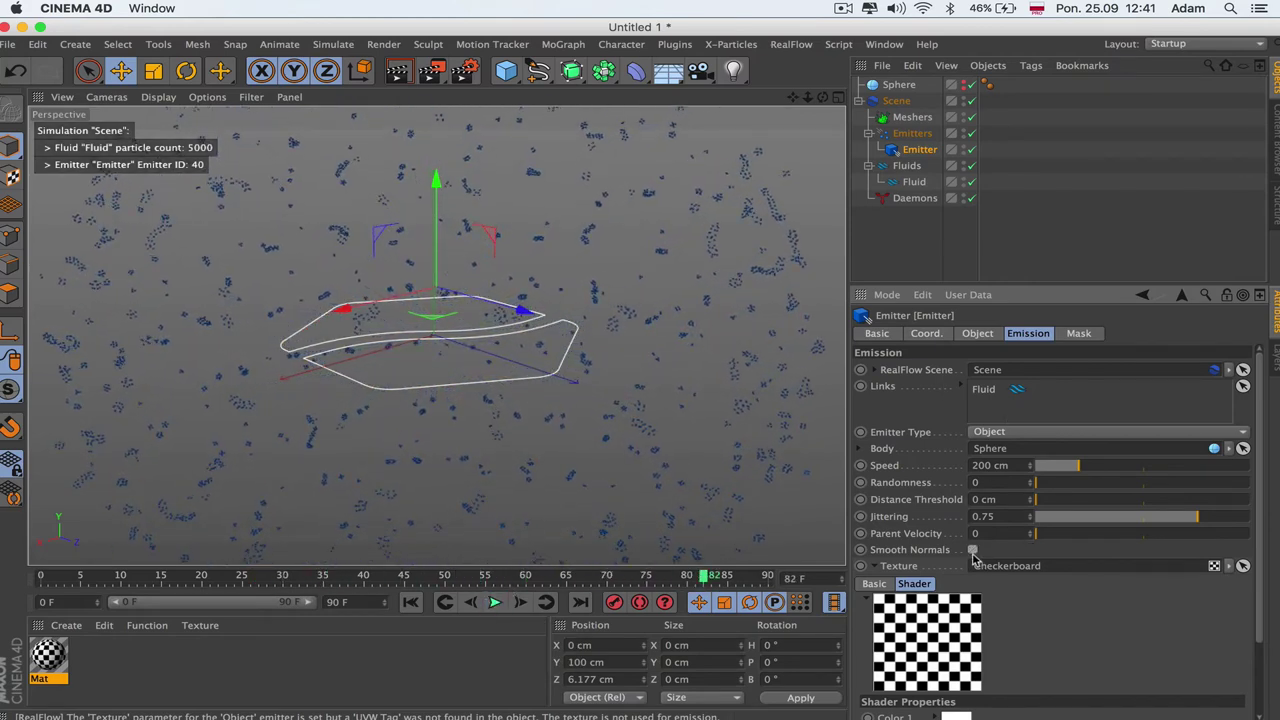
- Change the Emitter Type to Sphere, replay the simulation and move the emitter down about 16 cm along Y
{"action": "left_click", "coordinate": [1004, 434]}
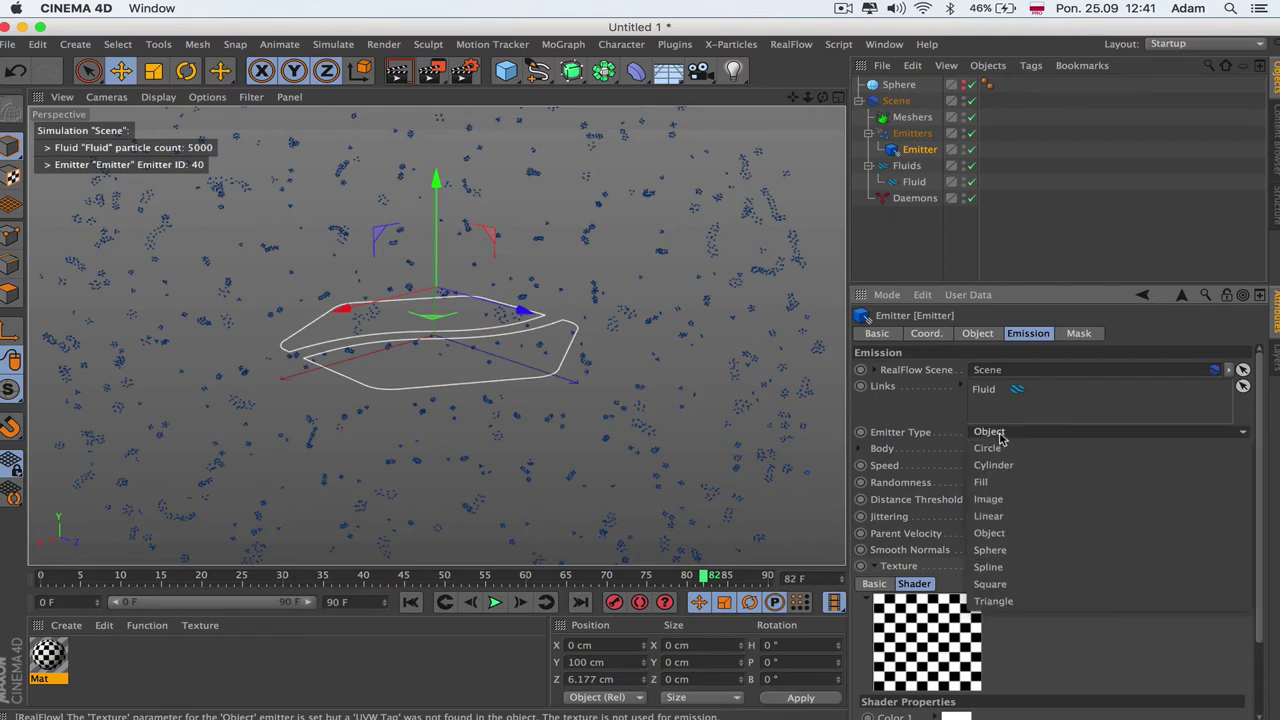
{"action": "left_click", "coordinate": [1030, 550]}
{"action": "left_click", "coordinate": [410, 602]}
{"action": "left_click", "coordinate": [495, 602]}
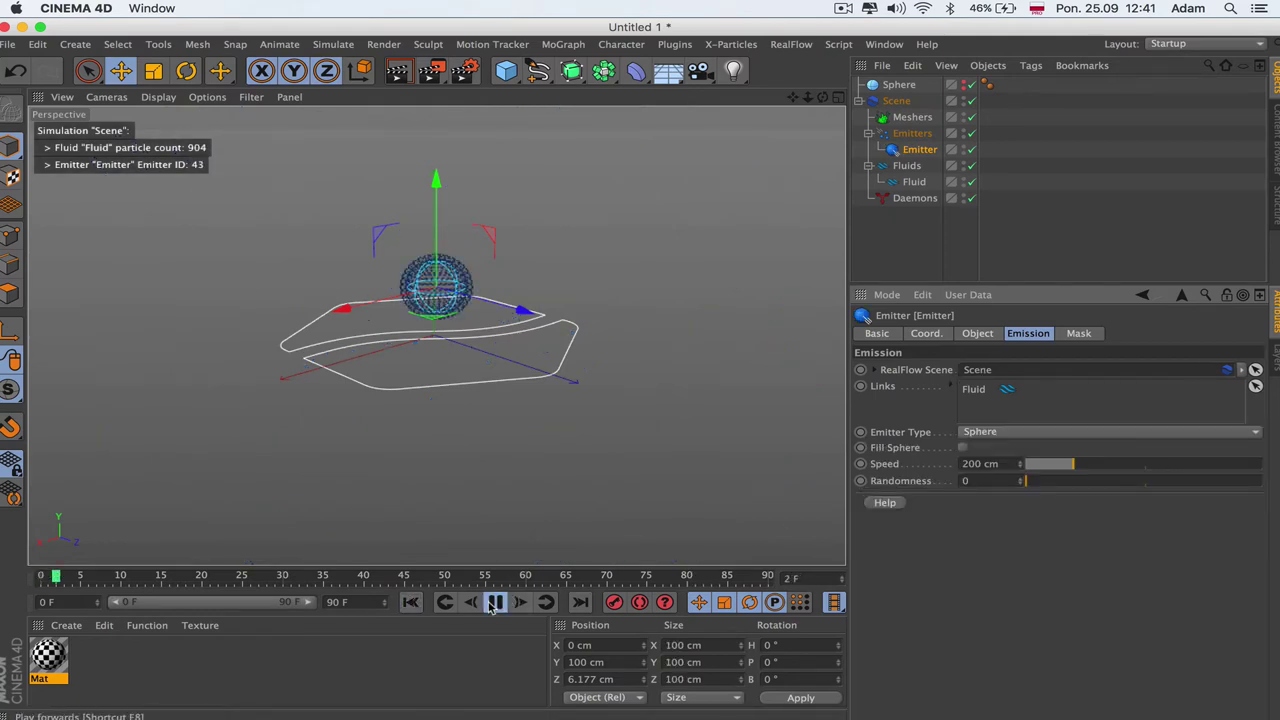
{"action": "scroll", "coordinate": [546, 321], "scroll_direction": "up", "scroll_amount": 3}
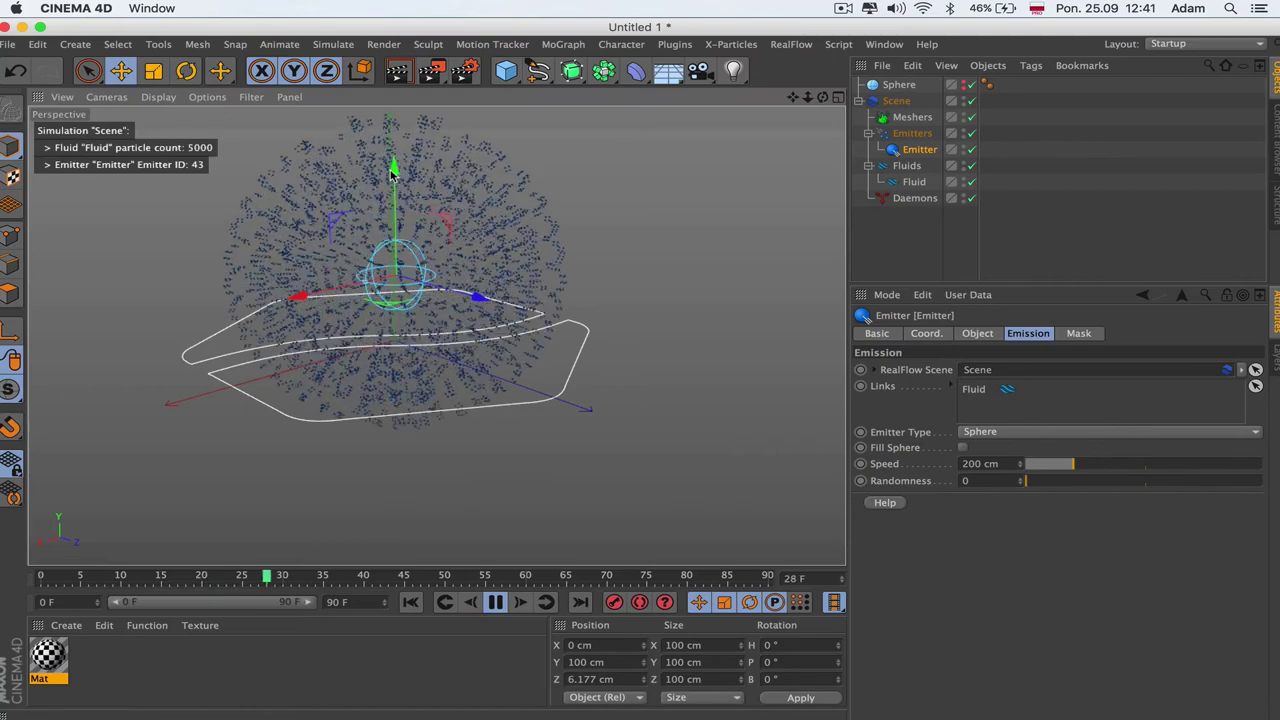
{"action": "mouse_move", "coordinate": [391, 172]}
{"action": "left_mouse_down"}
{"action": "mouse_move", "coordinate": [393, 236]}
{"action": "mouse_move", "coordinate": [393, 185]}
{"action": "left_mouse_up"}
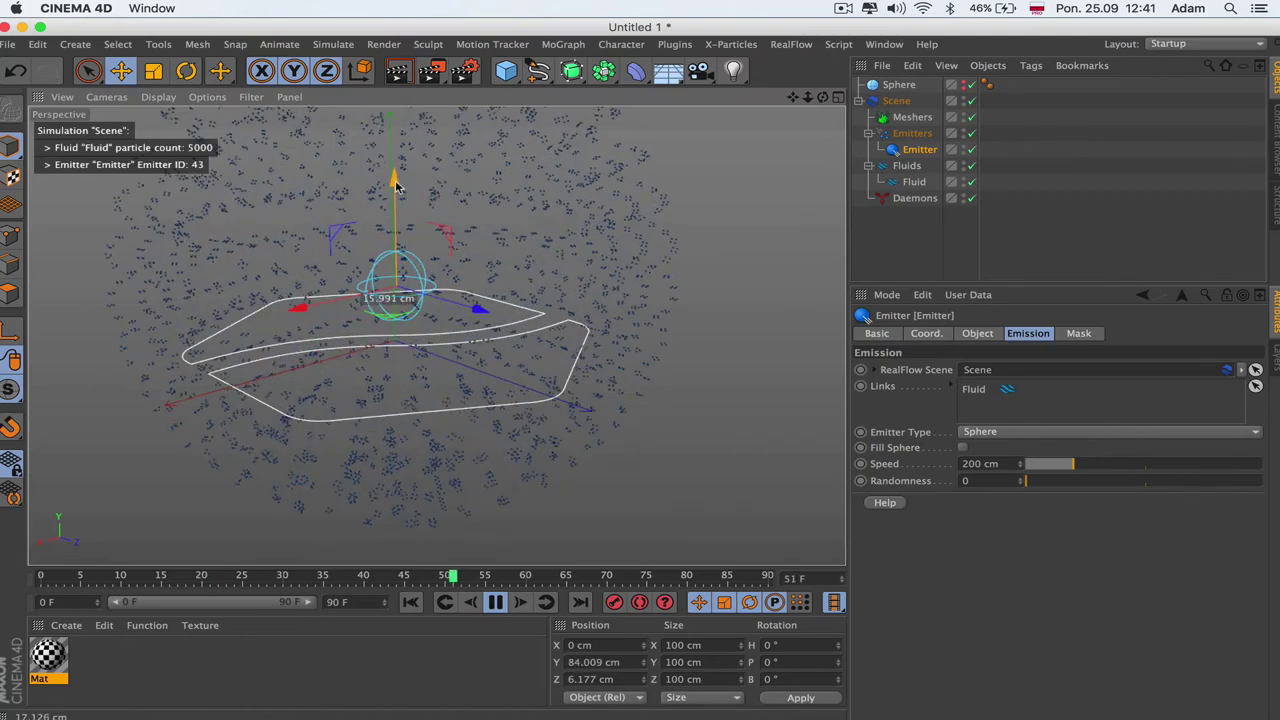
{"action": "left_click", "coordinate": [920, 181]}
{"action": "left_click", "coordinate": [907, 166]}
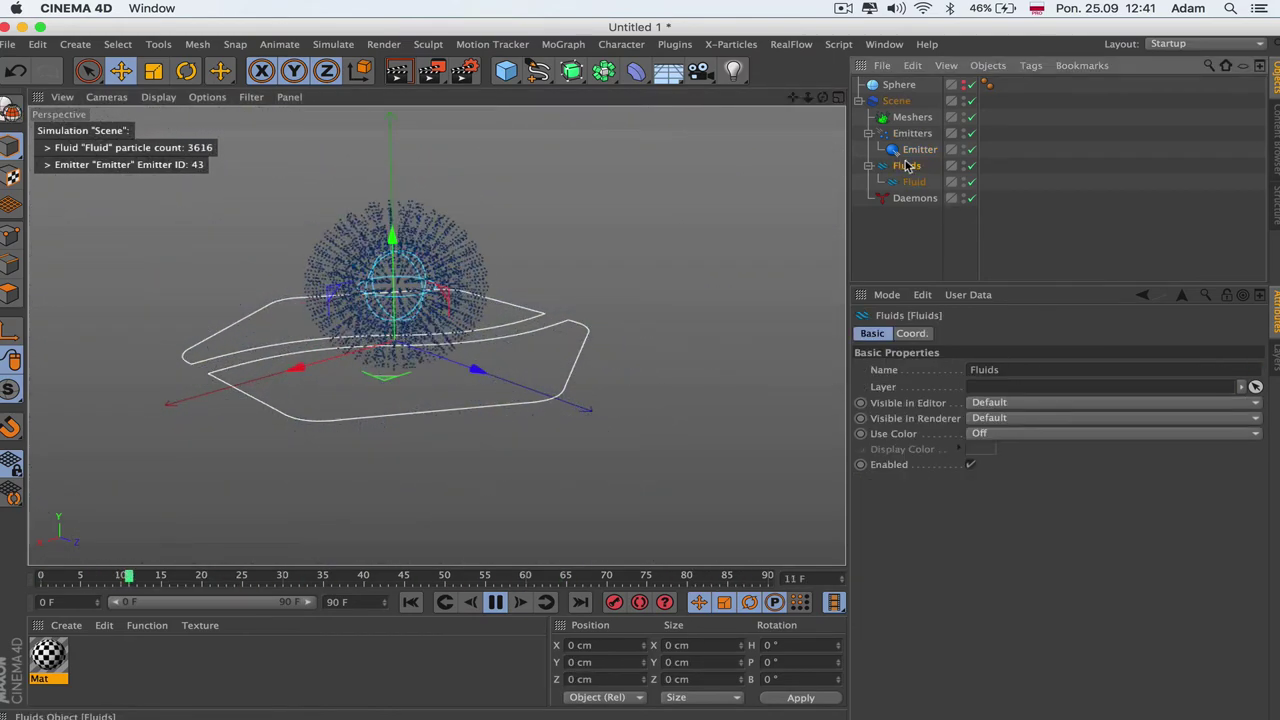
{"action": "left_click", "coordinate": [914, 150]}
{"action": "left_click", "coordinate": [1003, 332]}
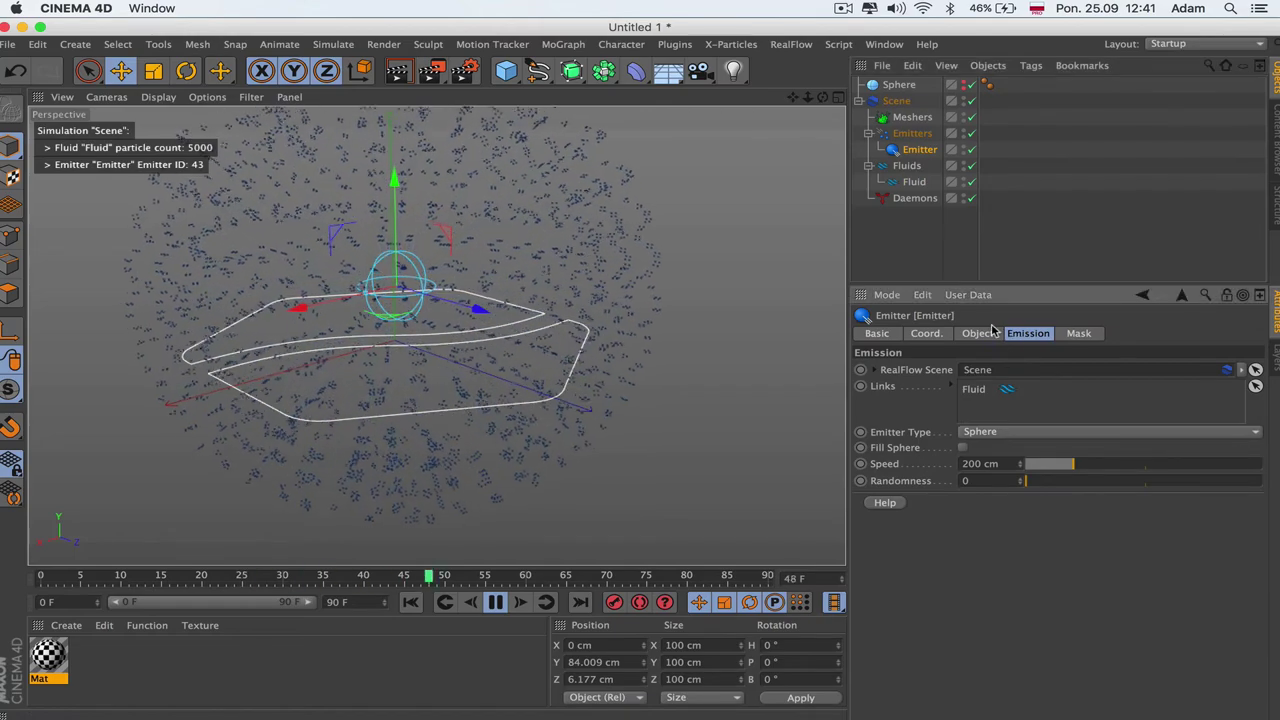
{"action": "left_click", "coordinate": [977, 333]}
{"action": "left_click", "coordinate": [1028, 333]}
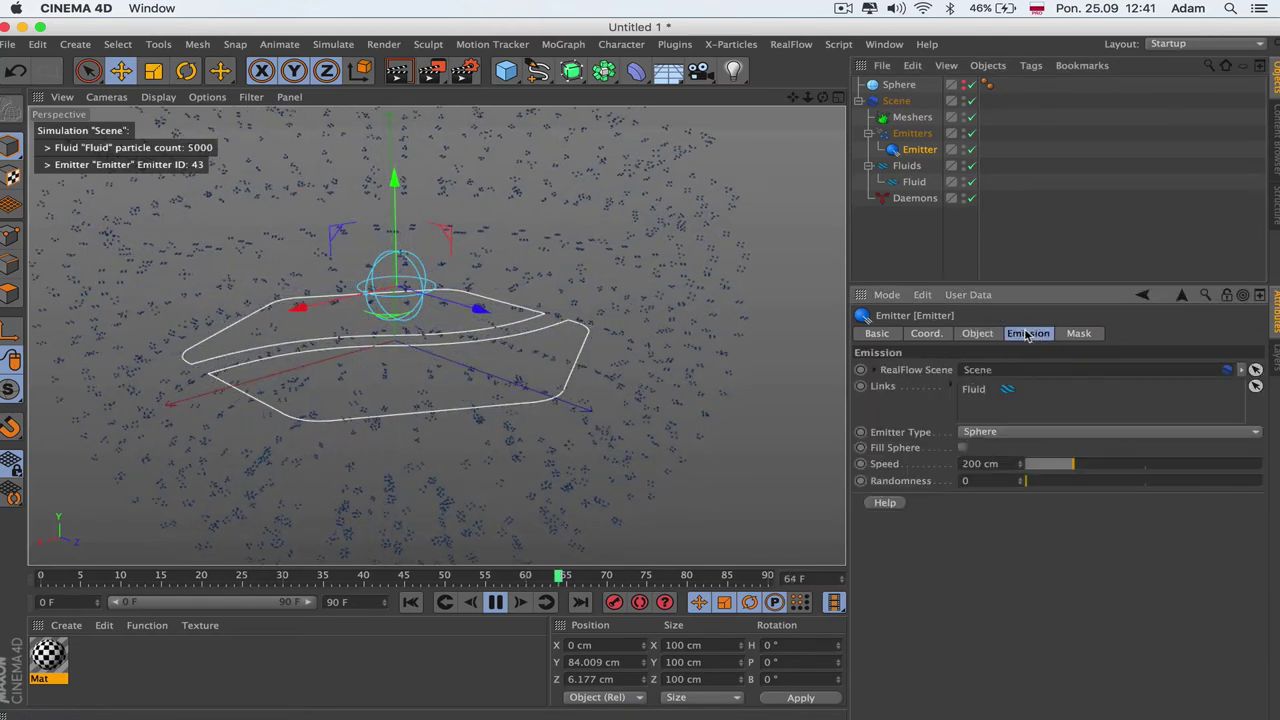
{"action": "left_click", "coordinate": [898, 84]}
{"action": "left_click", "coordinate": [896, 101]}
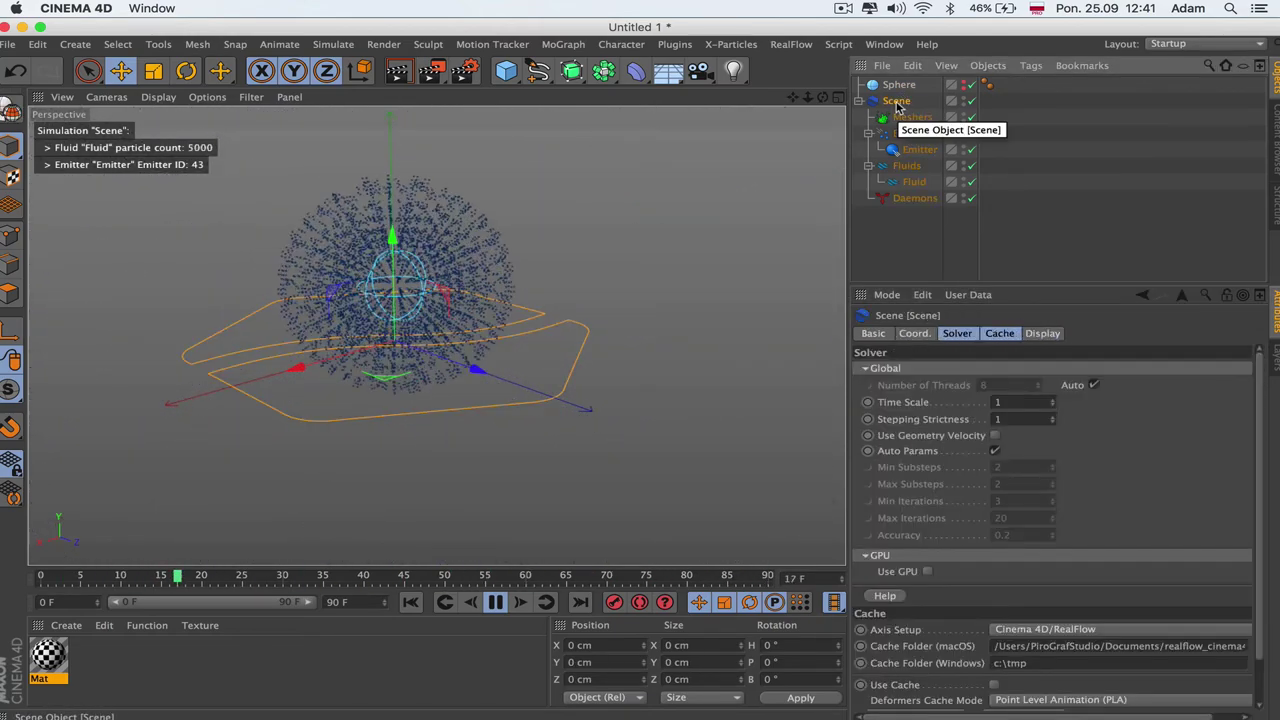
- Set the Fluid's Max Particles to 20000
{"action": "left_click", "coordinate": [914, 182]}
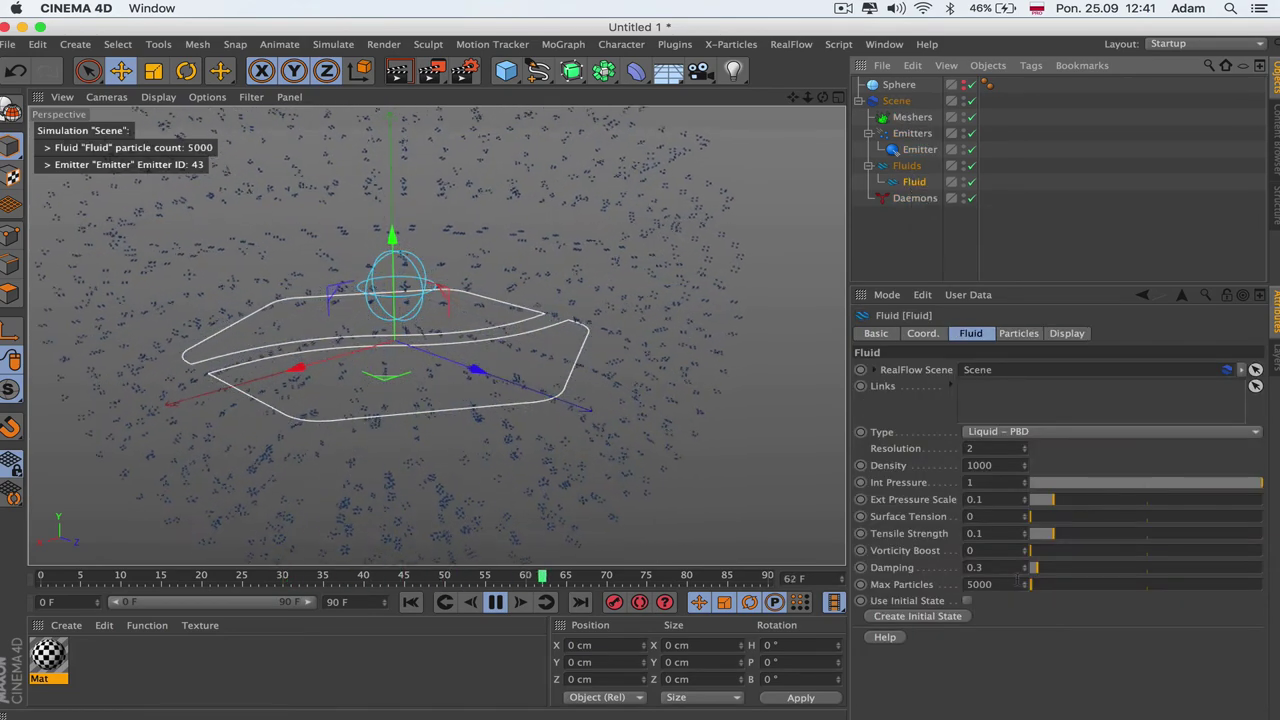
{"action": "double_click", "coordinate": [985, 584]}
{"action": "type", "text": "2000"}
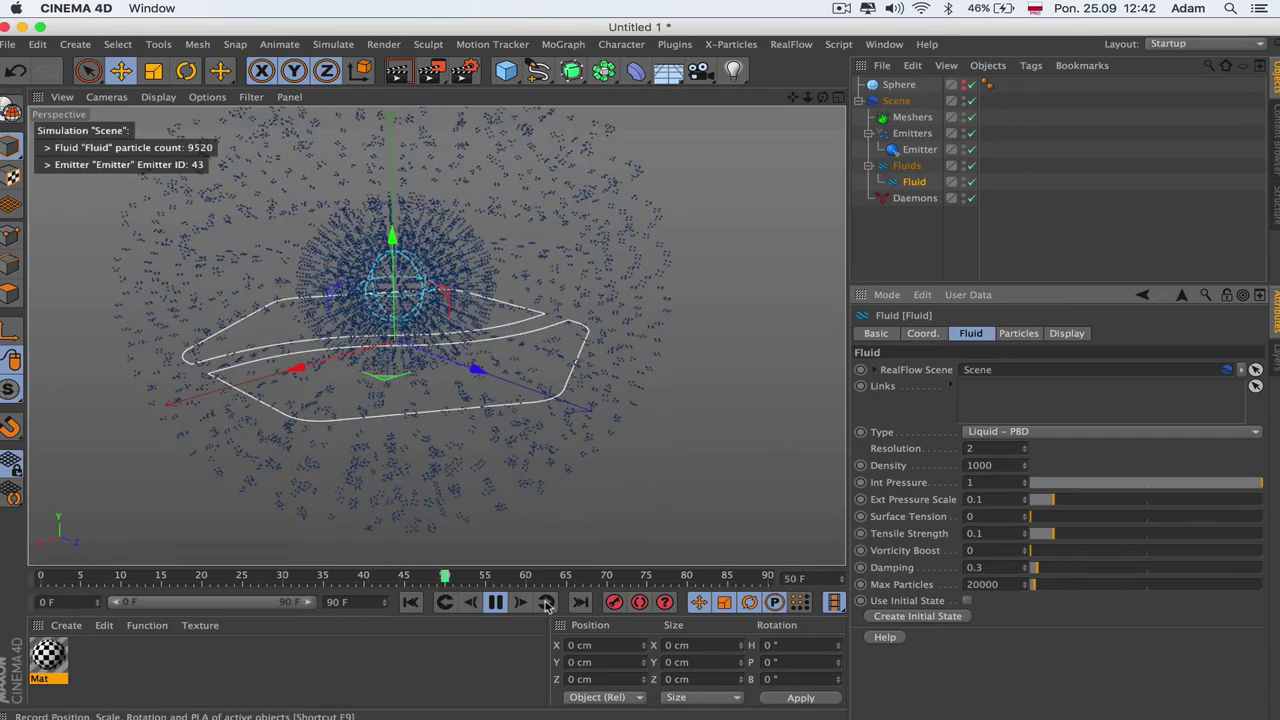
- Adjust the sphere Emitter to a Randomness of about 3.7 and a Speed of about 89 cm, with Fill Sphere enabled
{"action": "left_click", "coordinate": [922, 150]}
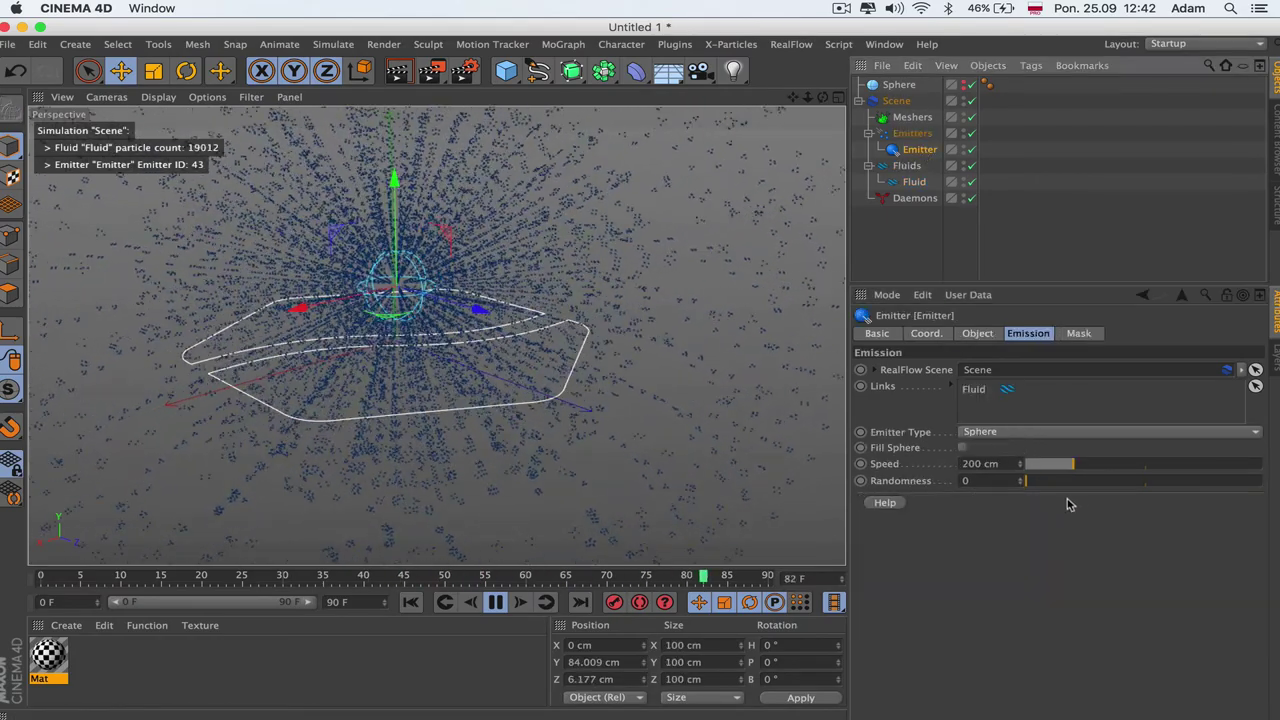
{"action": "left_click_drag", "start_coordinate": [1065, 486], "coordinate": [1133, 486]}
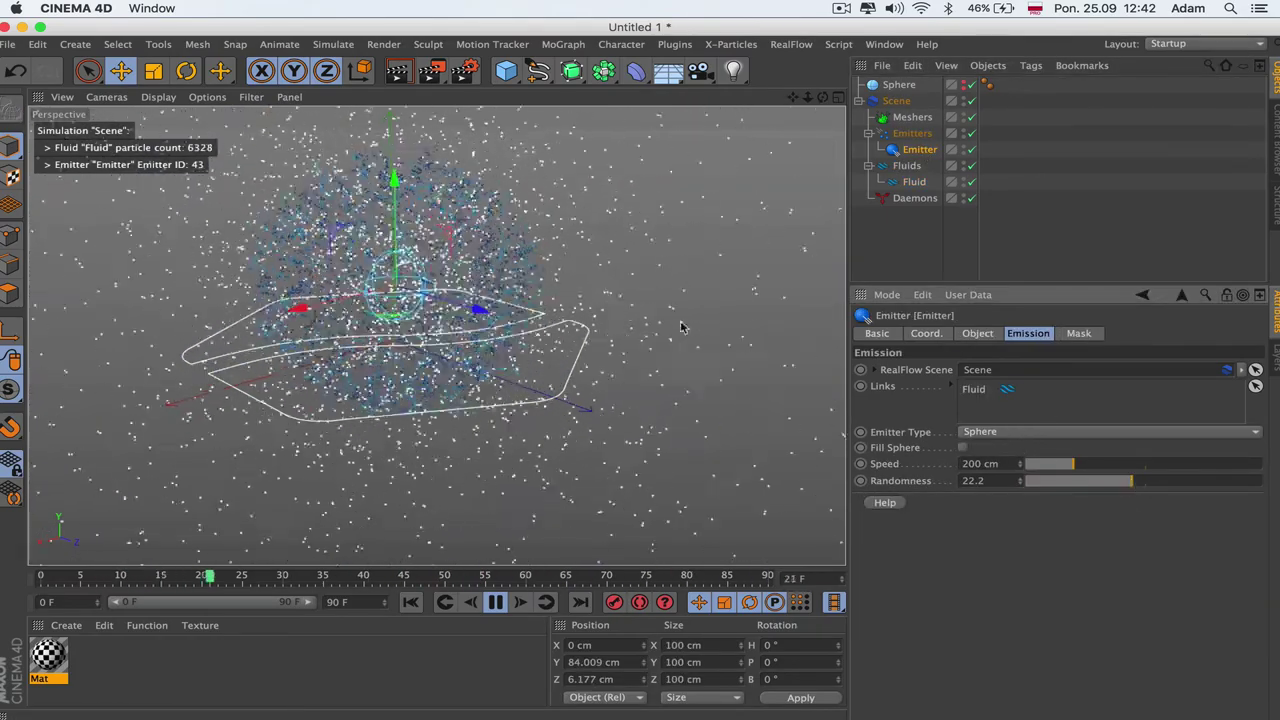
{"action": "left_click", "coordinate": [1043, 483]}
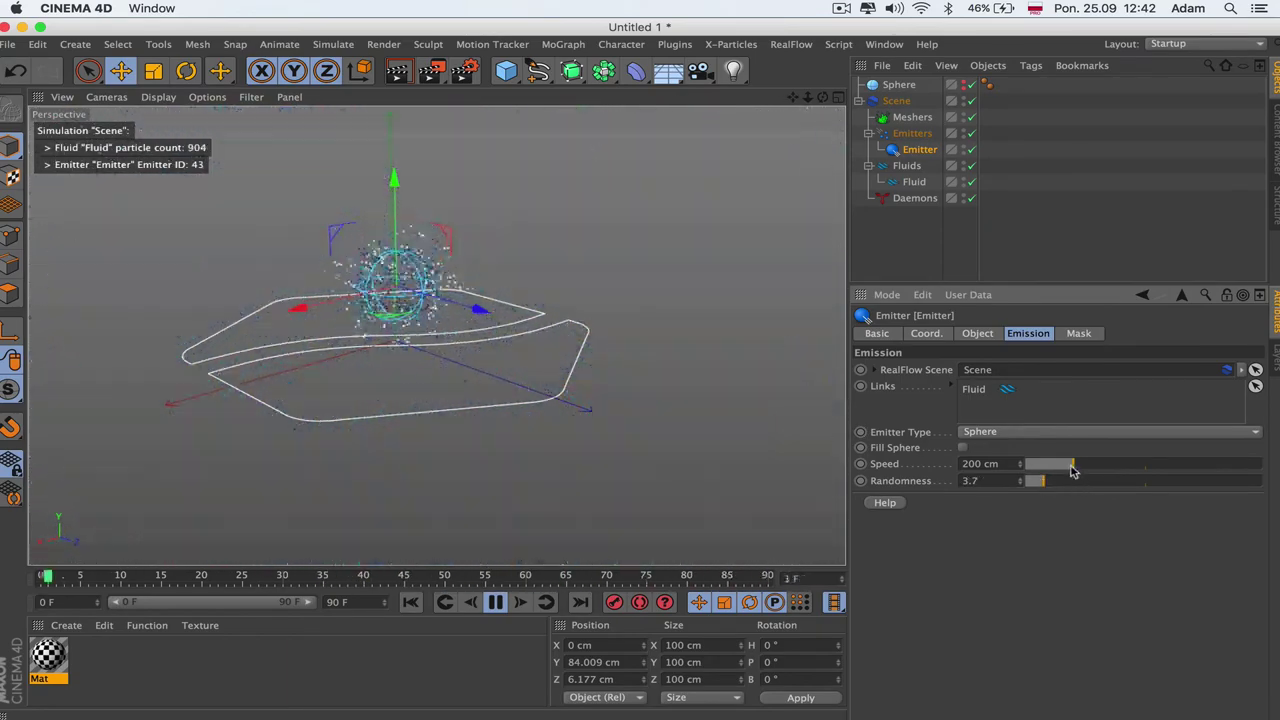
{"action": "left_click_drag", "start_coordinate": [1092, 476], "coordinate": [1056, 470]}
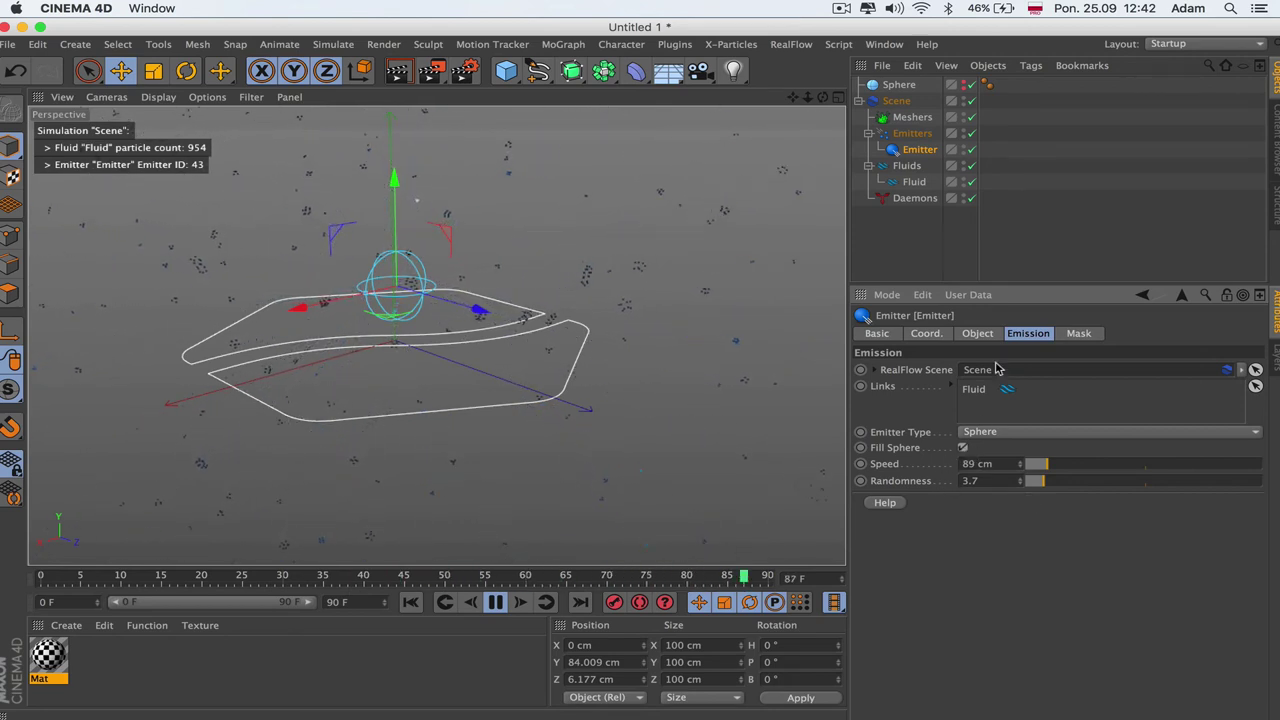
- Increase the sphere Emitter's Width to about 222.74 cm, replay the simulation and disable Fill Sphere
{"action": "left_click", "coordinate": [980, 333]}
{"action": "left_click_drag", "start_coordinate": [1003, 372], "coordinate": [1038, 370]}
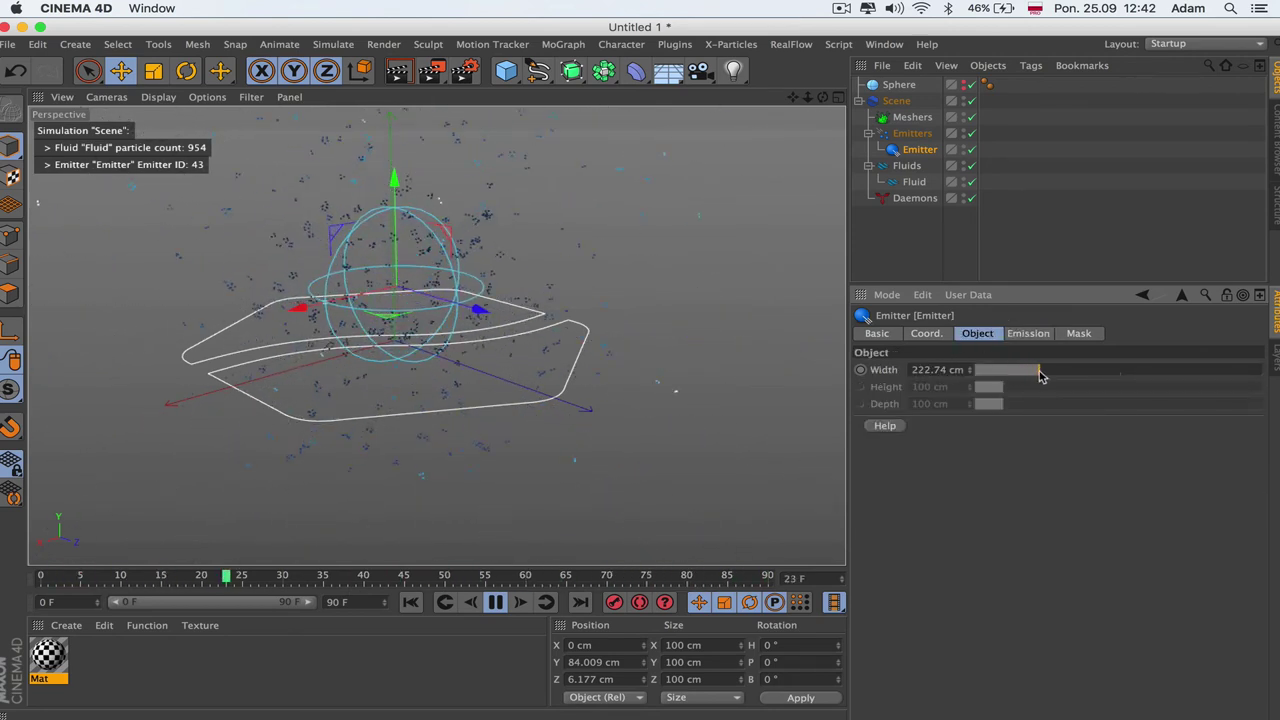
{"action": "left_click", "coordinate": [410, 602]}
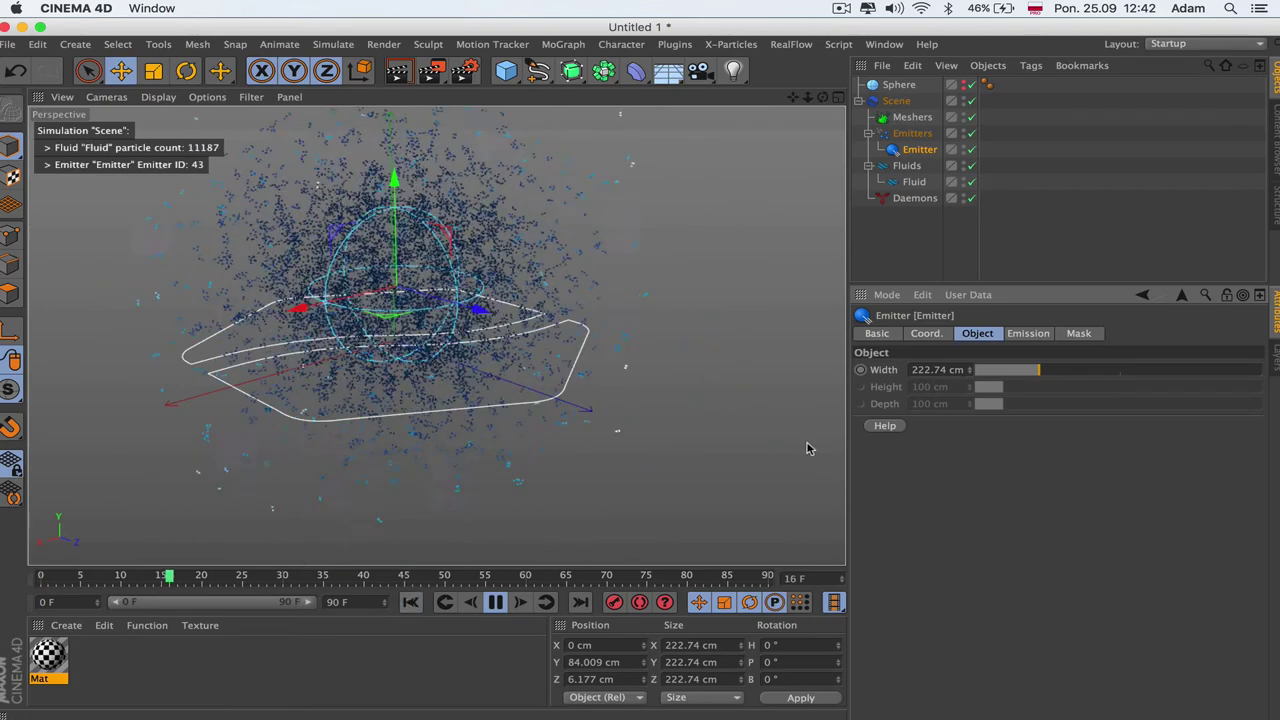
{"action": "left_click", "coordinate": [1028, 333]}
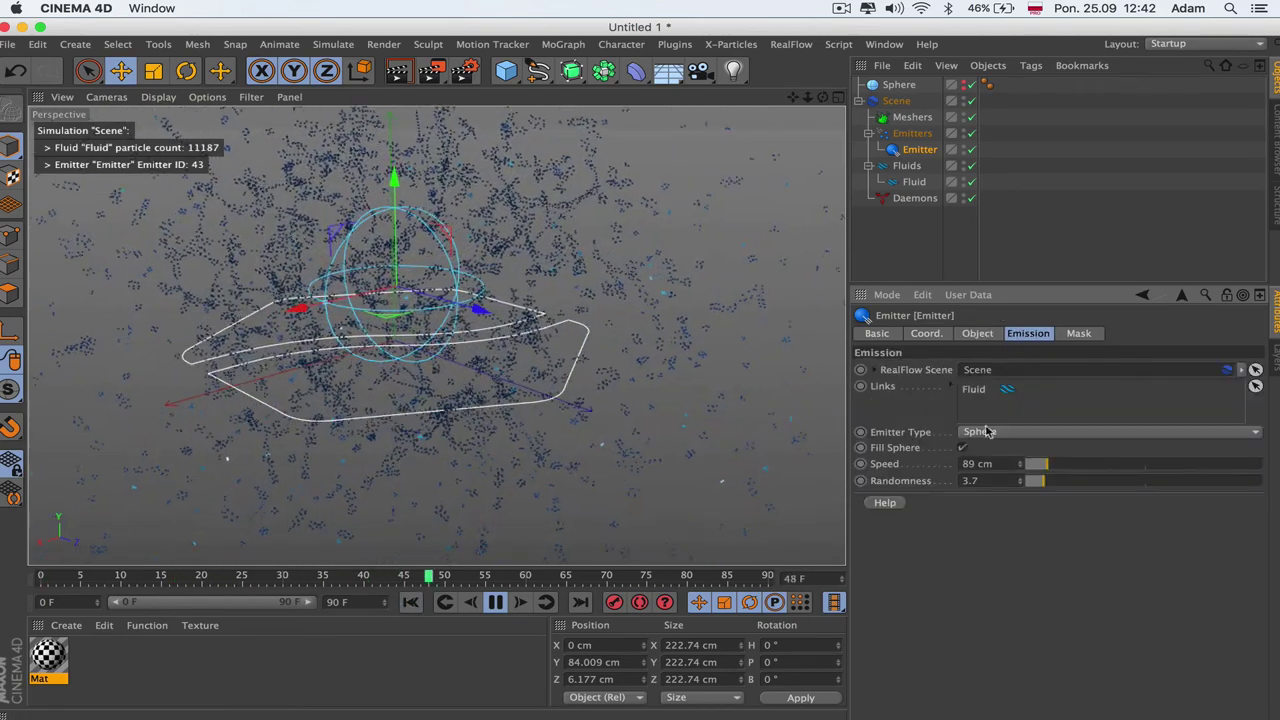
{"action": "left_click", "coordinate": [963, 448]}
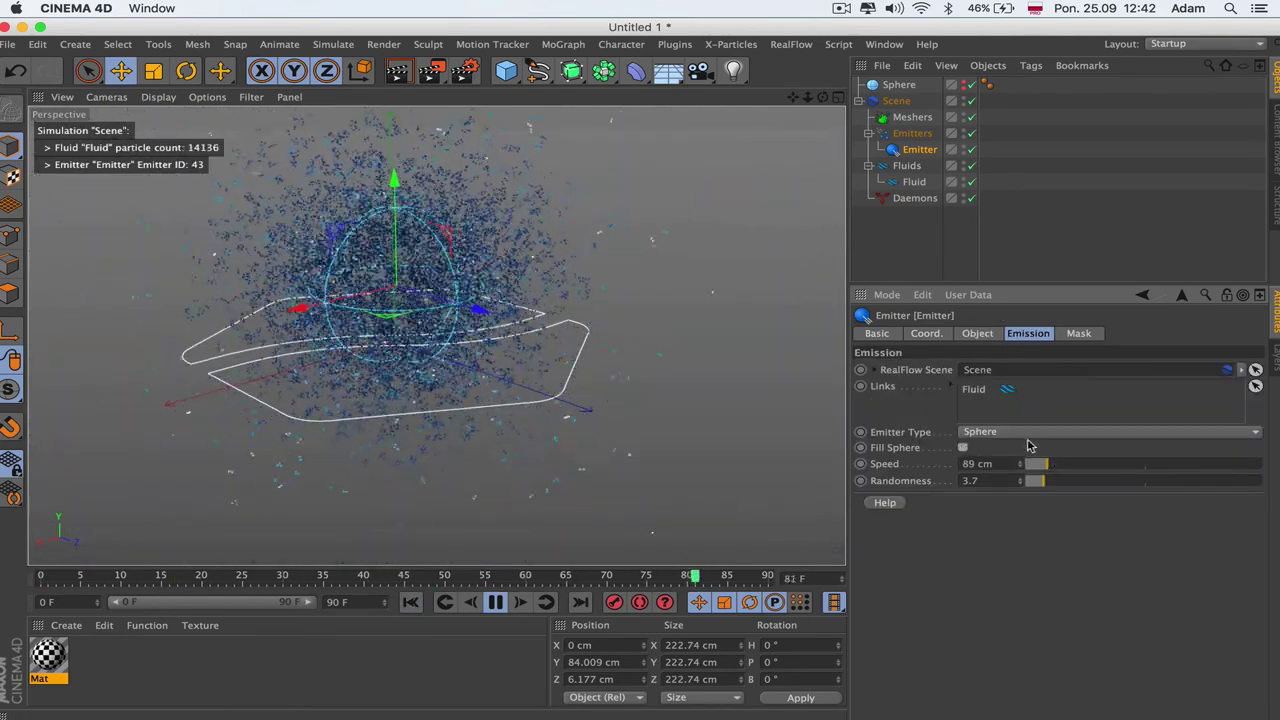
- Change the Emitter Type to Spline and stop the playback
{"action": "left_click", "coordinate": [1014, 431]}
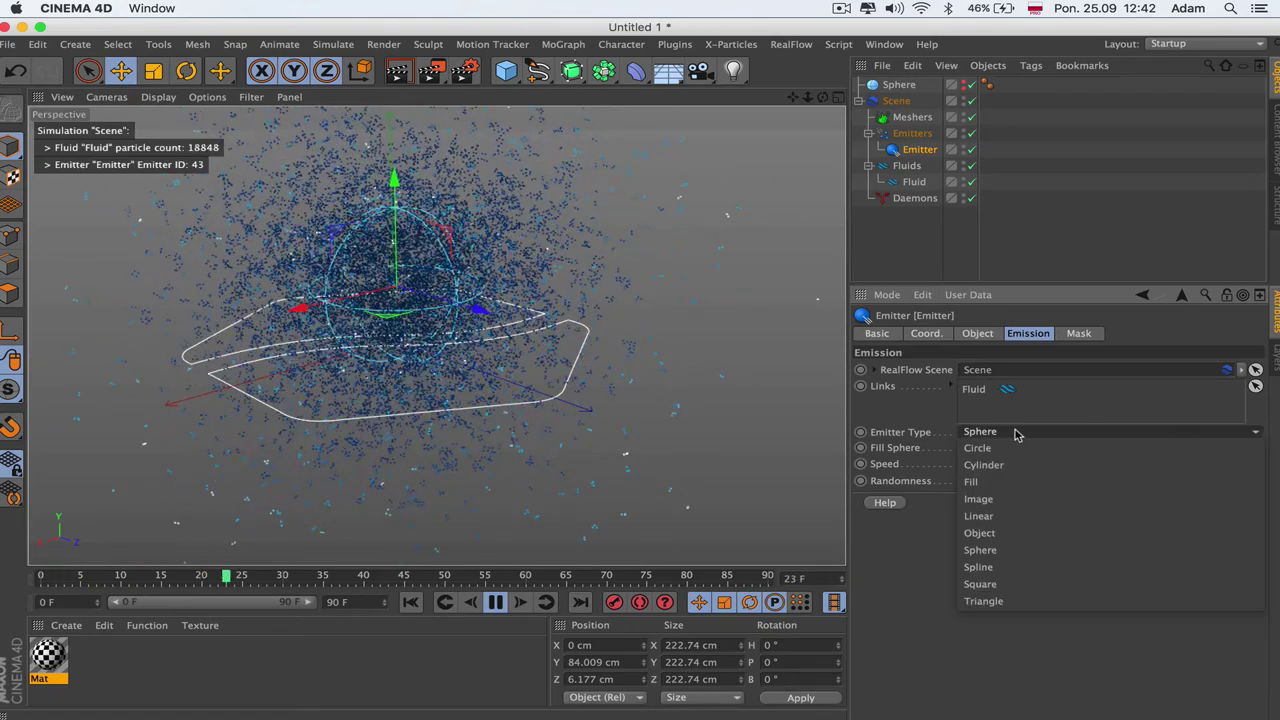
{"action": "left_click", "coordinate": [1037, 568]}
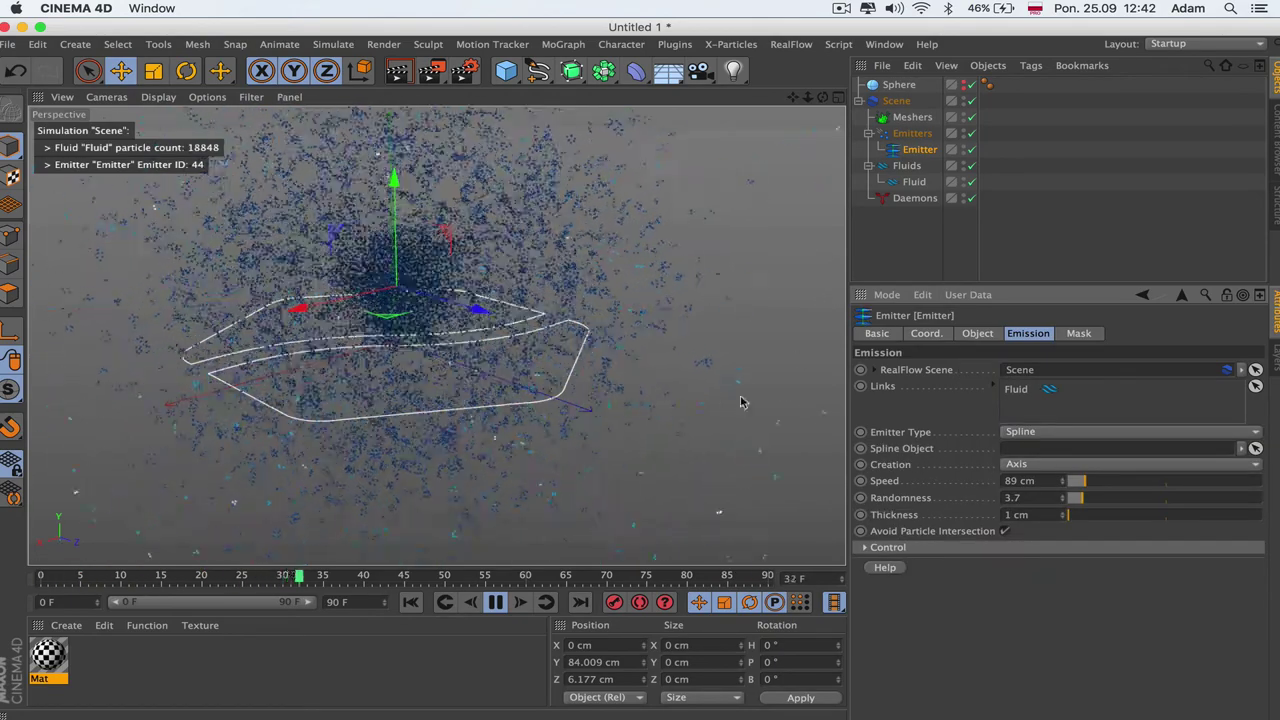
{"action": "key", "text": "F8"}
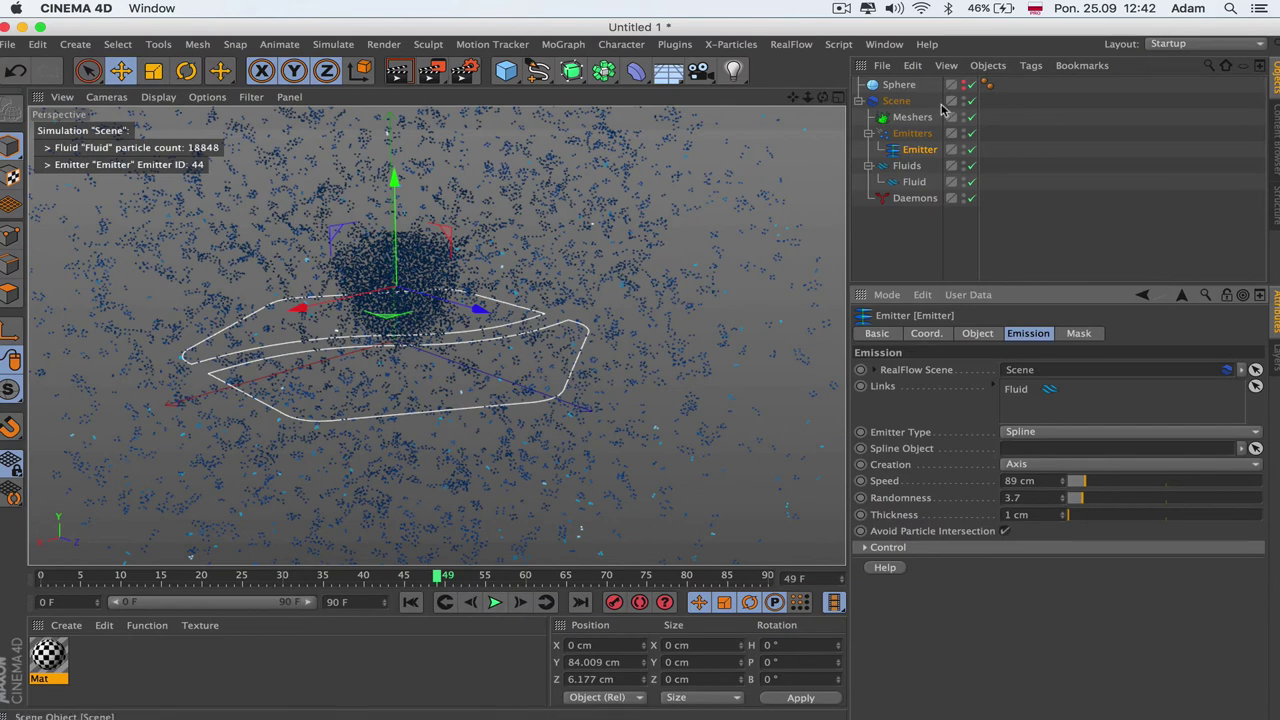
- Delete the Sphere object, return to the first frame and add an n-Side spline to the scene
{"action": "left_click", "coordinate": [898, 85]}
{"action": "key", "text": "Delete"}
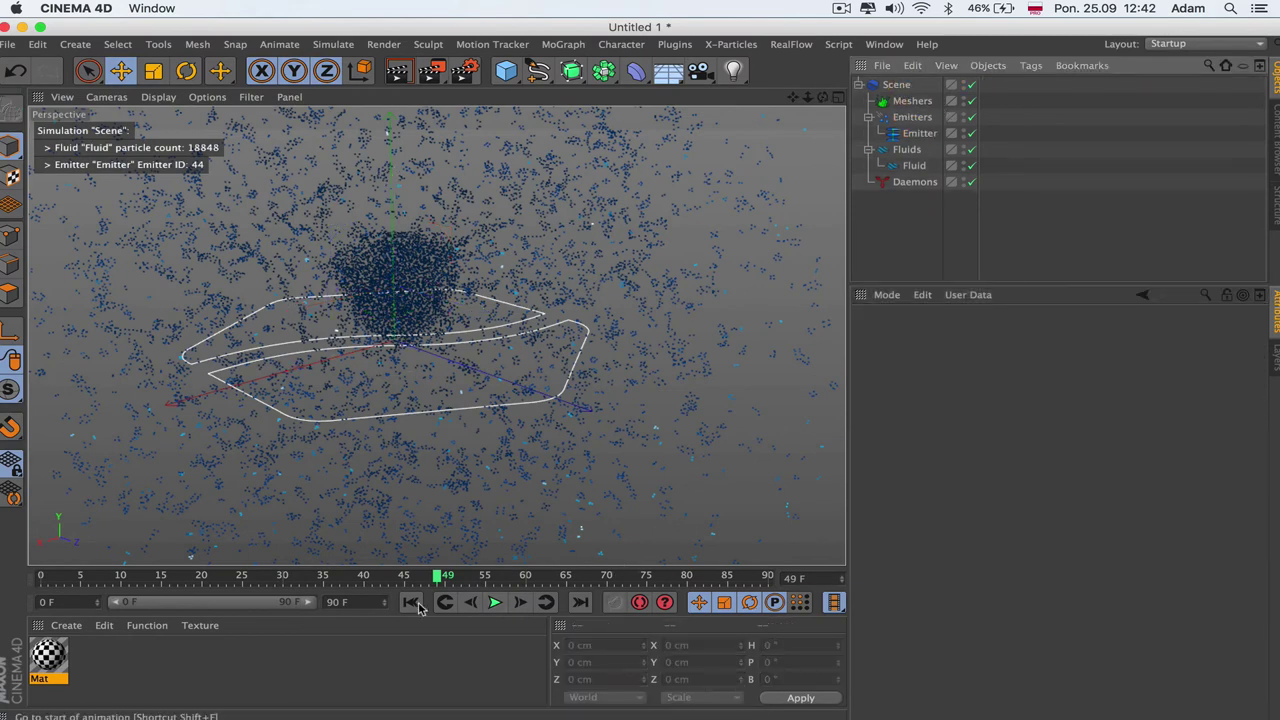
{"action": "key", "text": "shift+f"}
{"action": "left_click", "coordinate": [537, 70]}
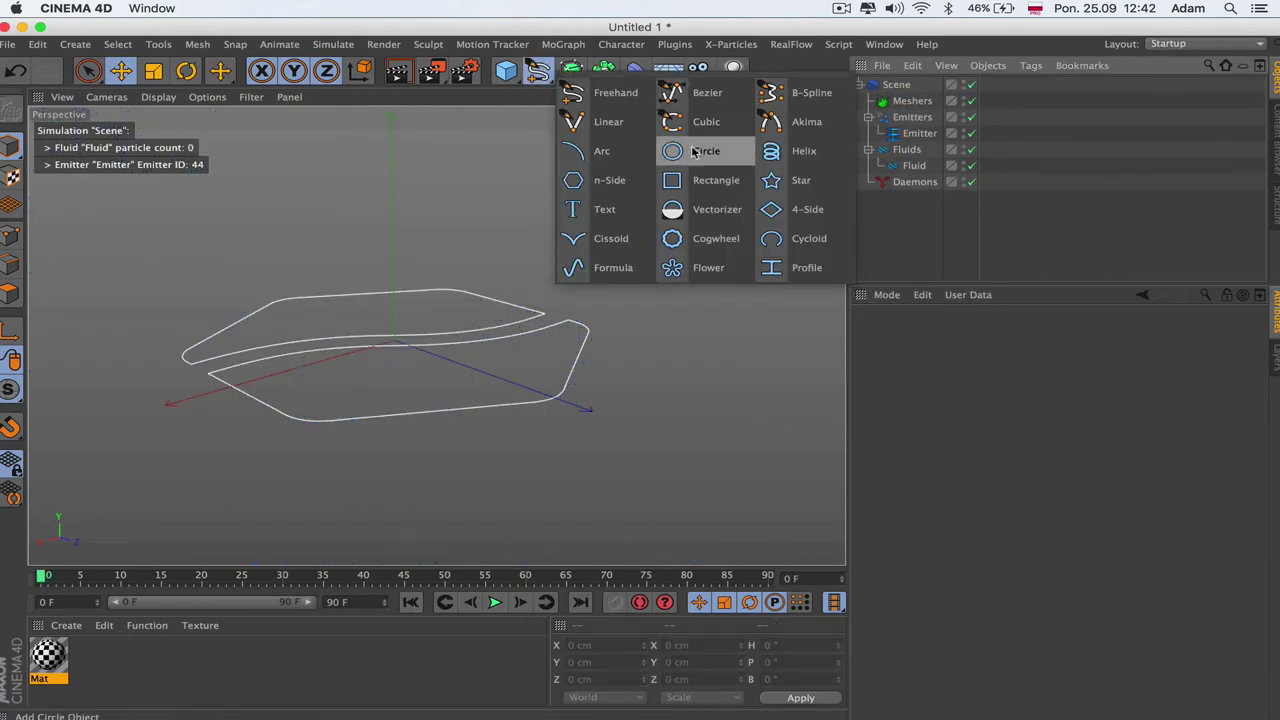
{"action": "left_click", "coordinate": [590, 180]}
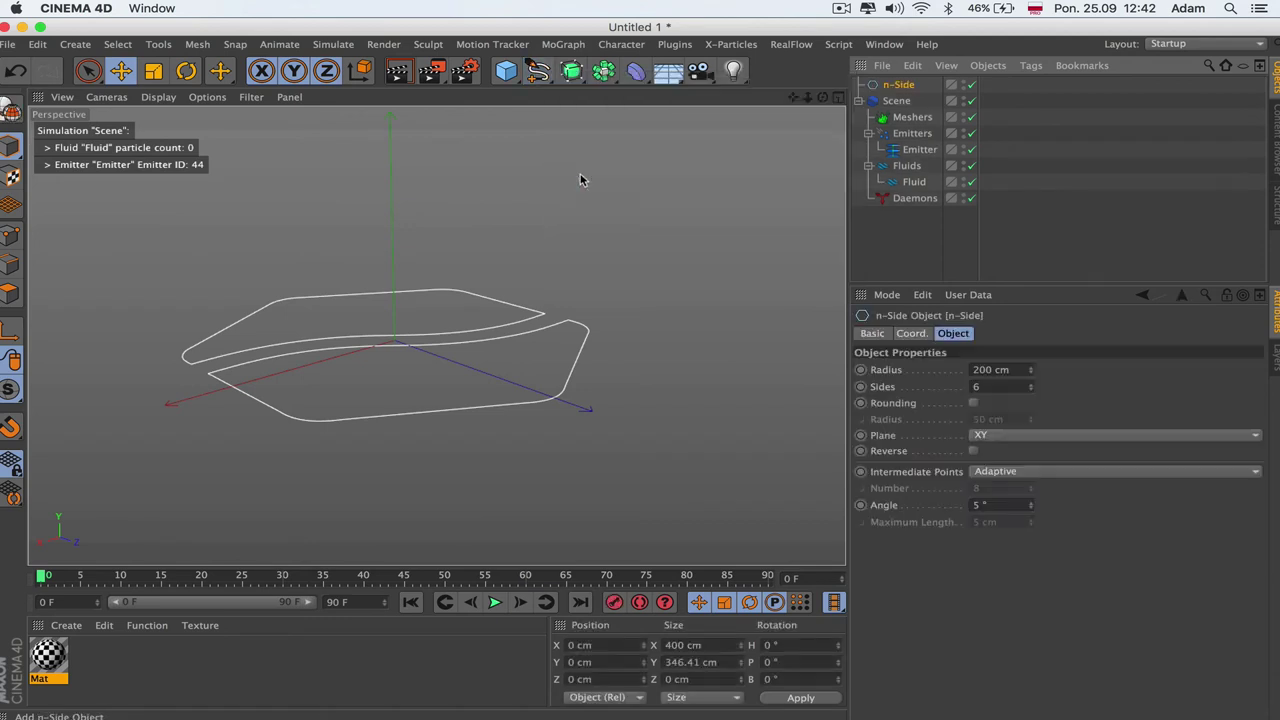
- Assign the n-Side spline as the Emitter's Spline Object and play the simulation
{"action": "left_click", "coordinate": [904, 167]}
{"action": "left_click", "coordinate": [908, 150]}
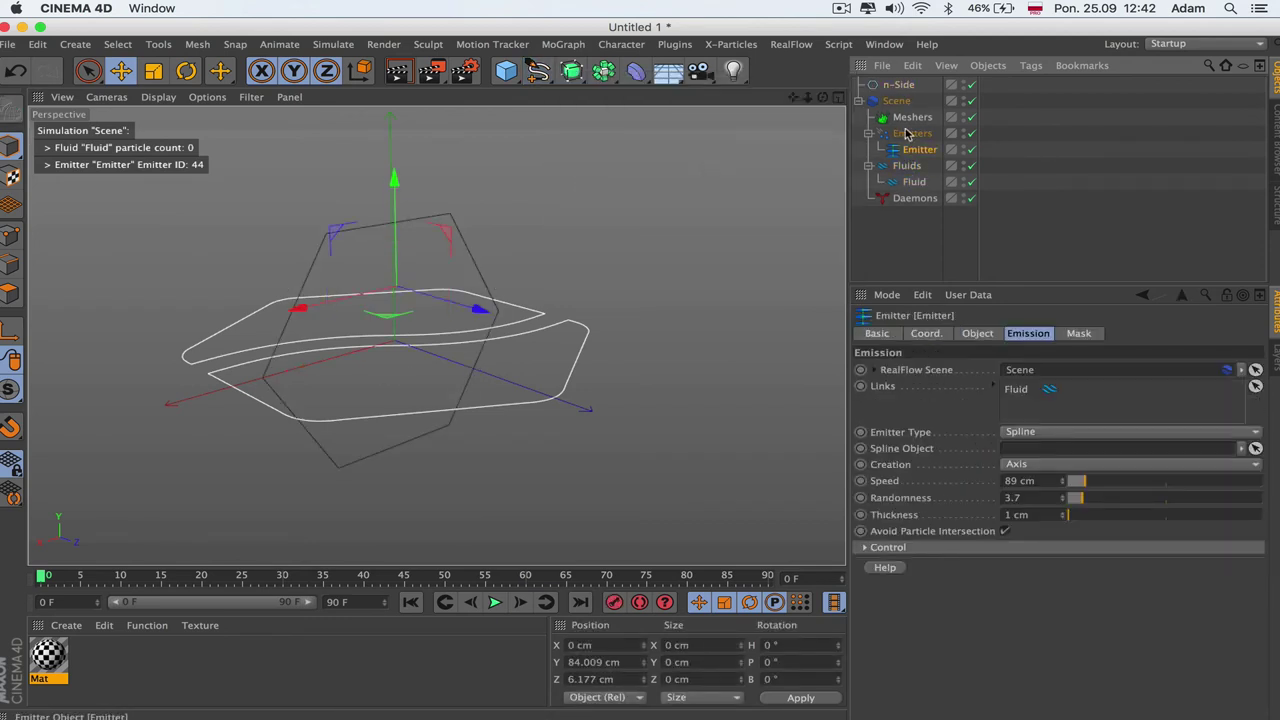
{"action": "left_click_drag", "start_coordinate": [893, 86], "coordinate": [894, 90]}
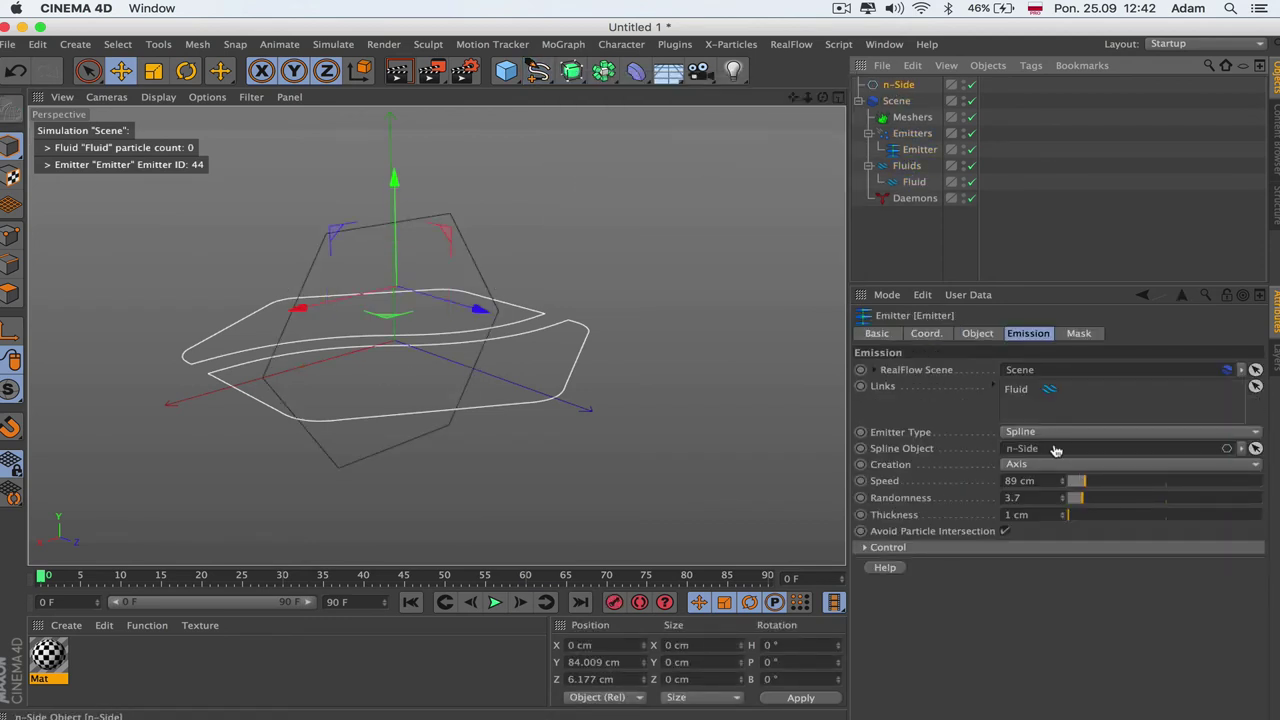
{"action": "left_click", "coordinate": [495, 602]}
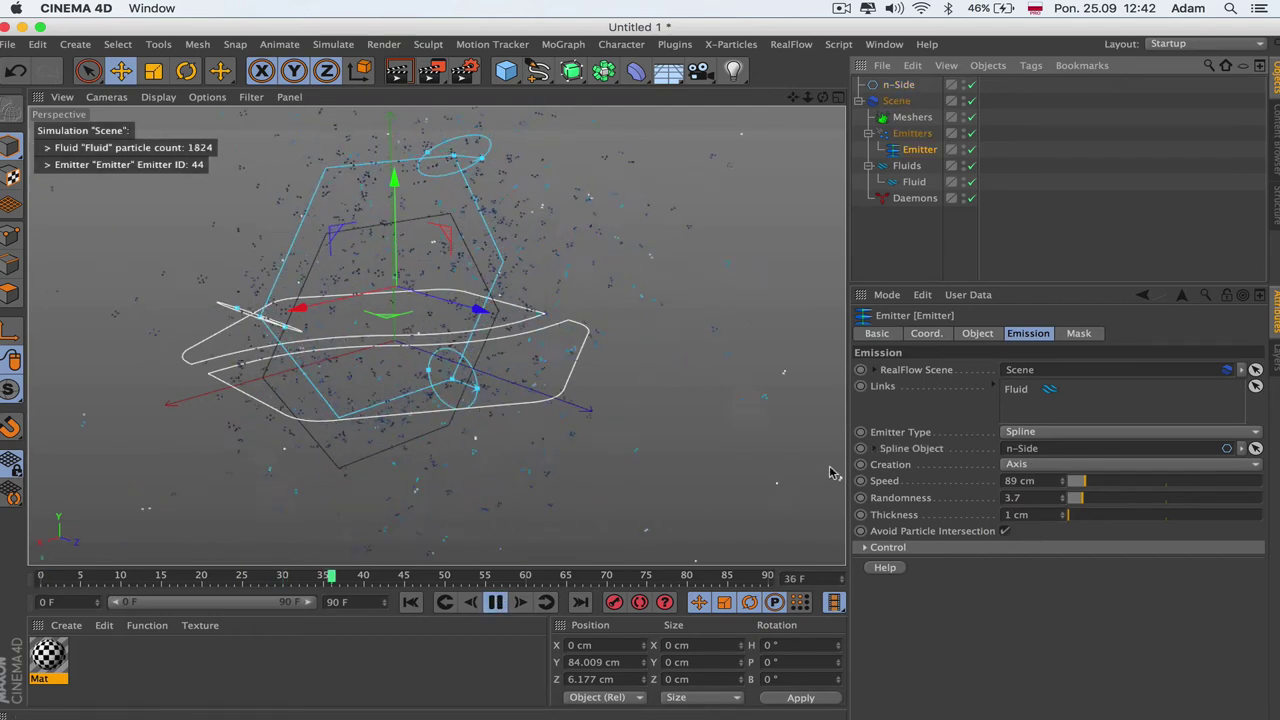
- Set the spline Emitter's Randomness to 0 while the simulation runs
{"action": "left_click", "coordinate": [1020, 497]}
{"action": "type", "text": "0"}
{"action": "key", "text": "Return"}
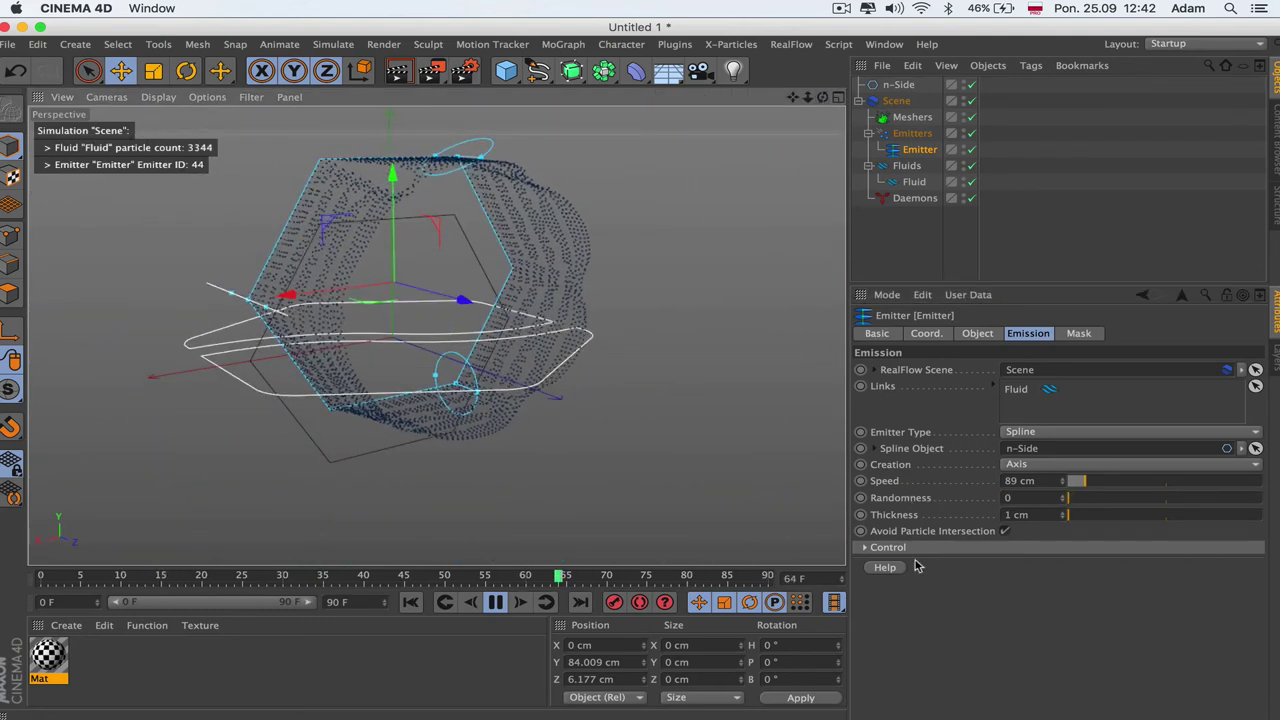
- Expand the spline Emitter's Control settings and go to the control at offset 0.667
{"action": "left_click", "coordinate": [865, 548]}
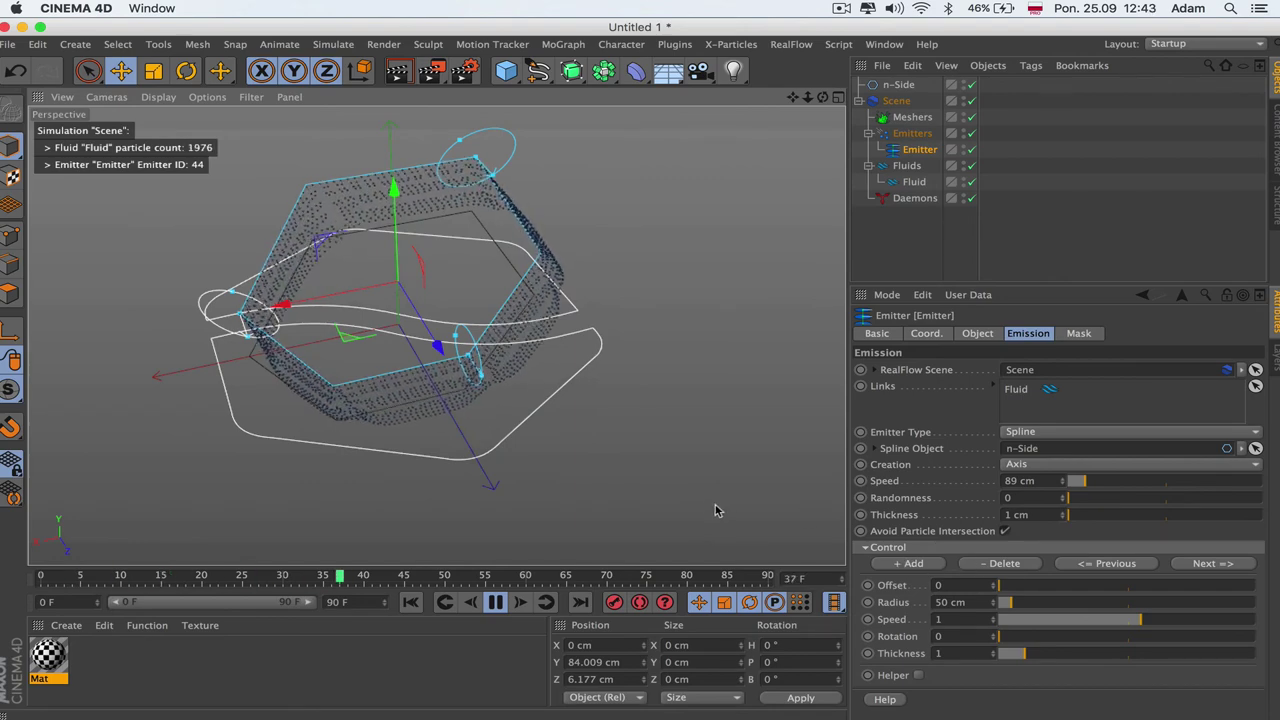
{"action": "left_click", "coordinate": [1202, 566]}
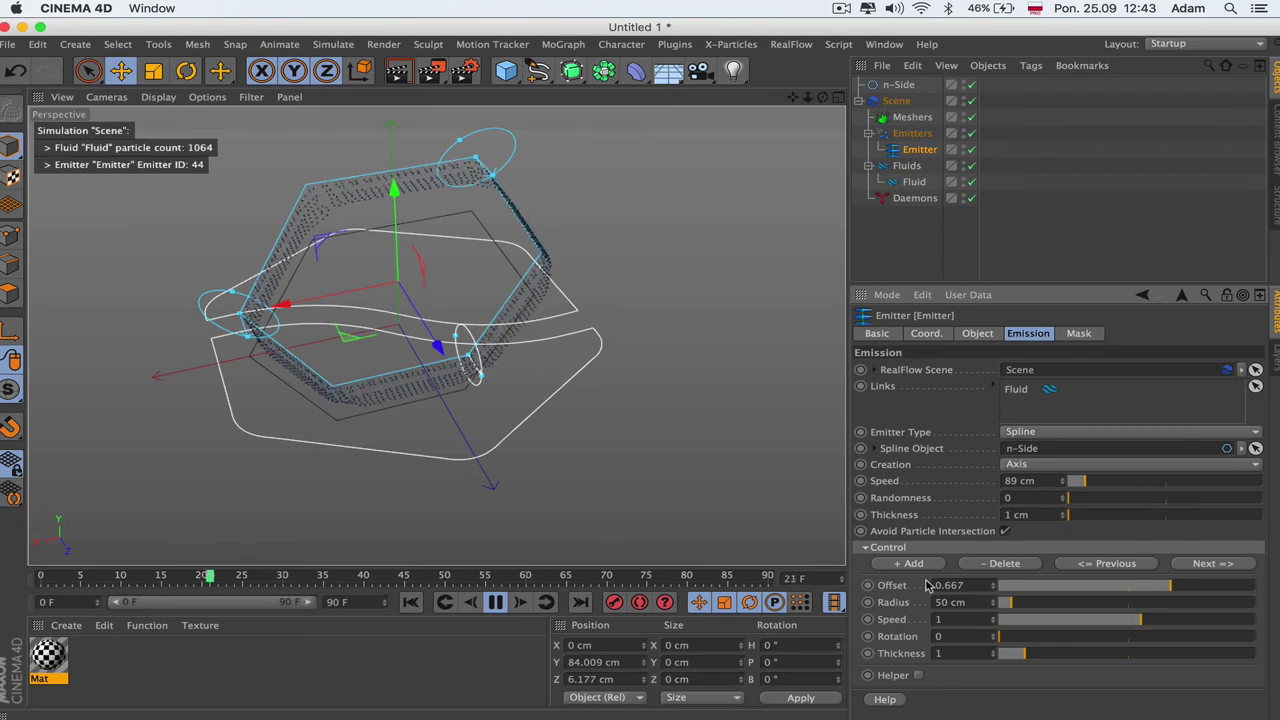
- Adjust the control at offset 0.667 to Radius 40 cm, Speed -9.7, Rotation 188.8 and Thickness 2.2 while the simulation runs
{"action": "left_click_drag", "start_coordinate": [1017, 612], "coordinate": [1073, 622]}
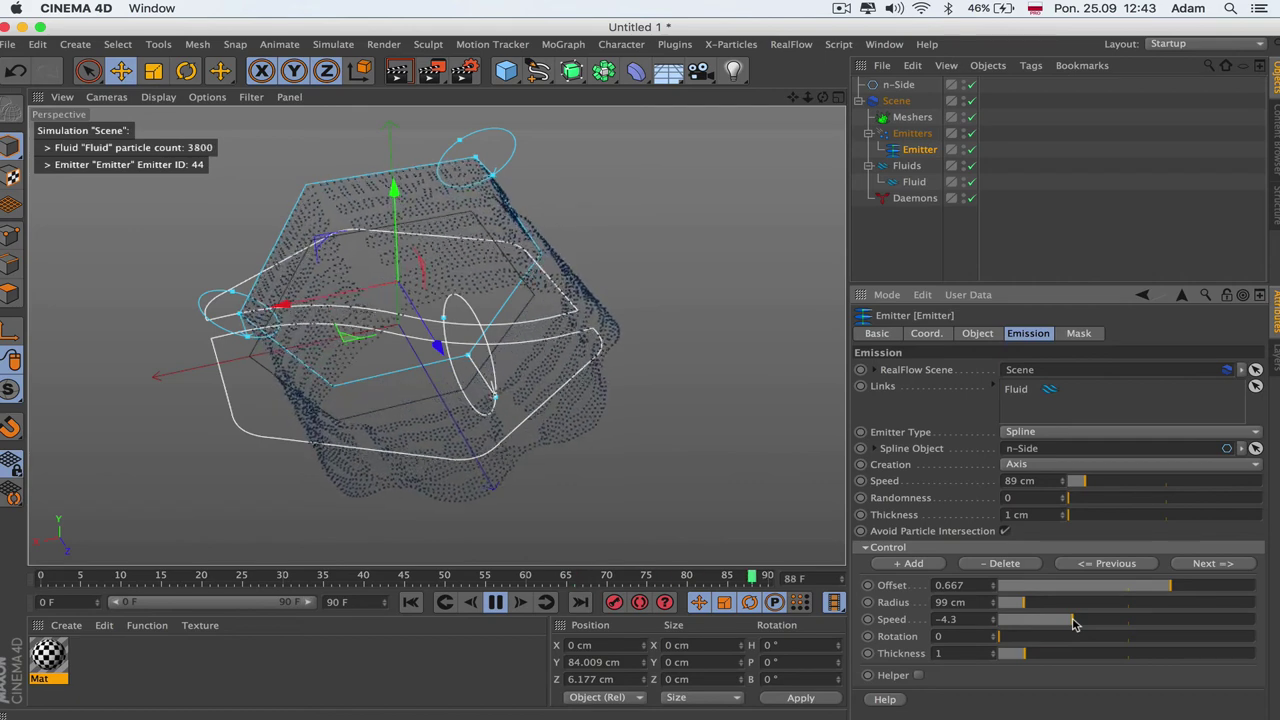
{"action": "left_click_drag", "start_coordinate": [1050, 638], "coordinate": [1134, 643]}
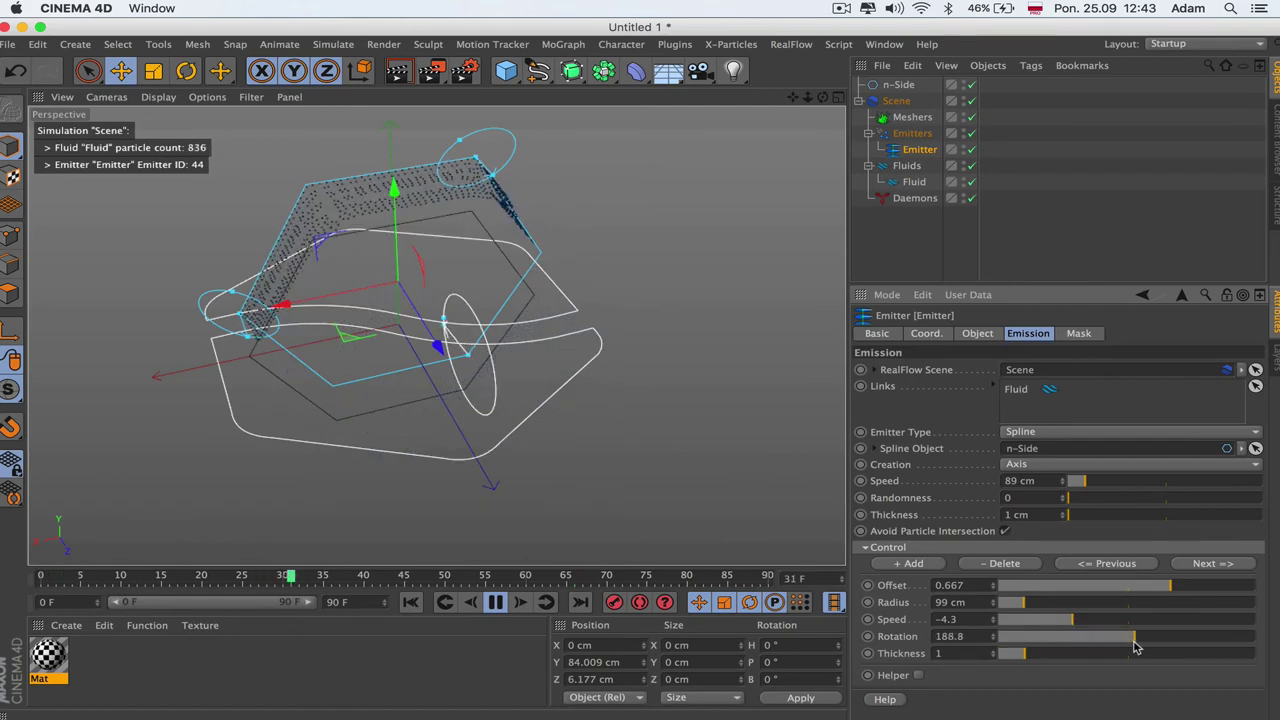
{"action": "left_click", "coordinate": [1055, 655]}
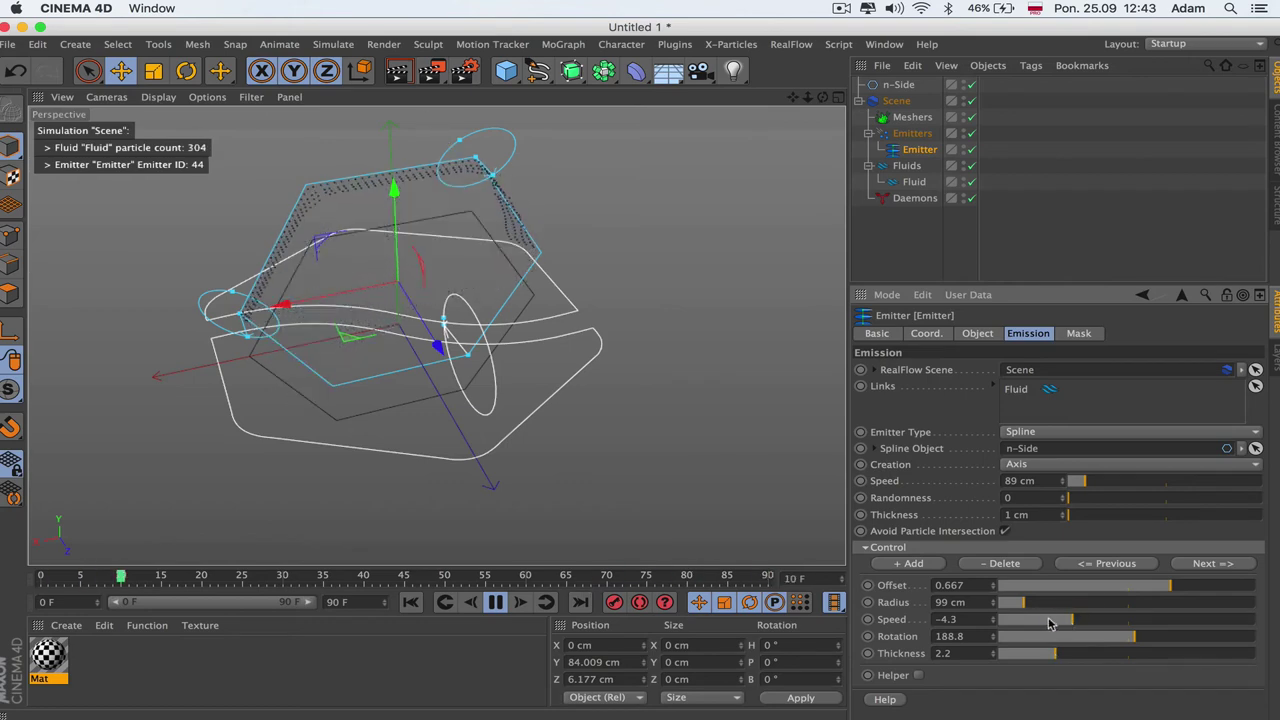
{"action": "left_click_drag", "start_coordinate": [1050, 624], "coordinate": [1021, 622]}
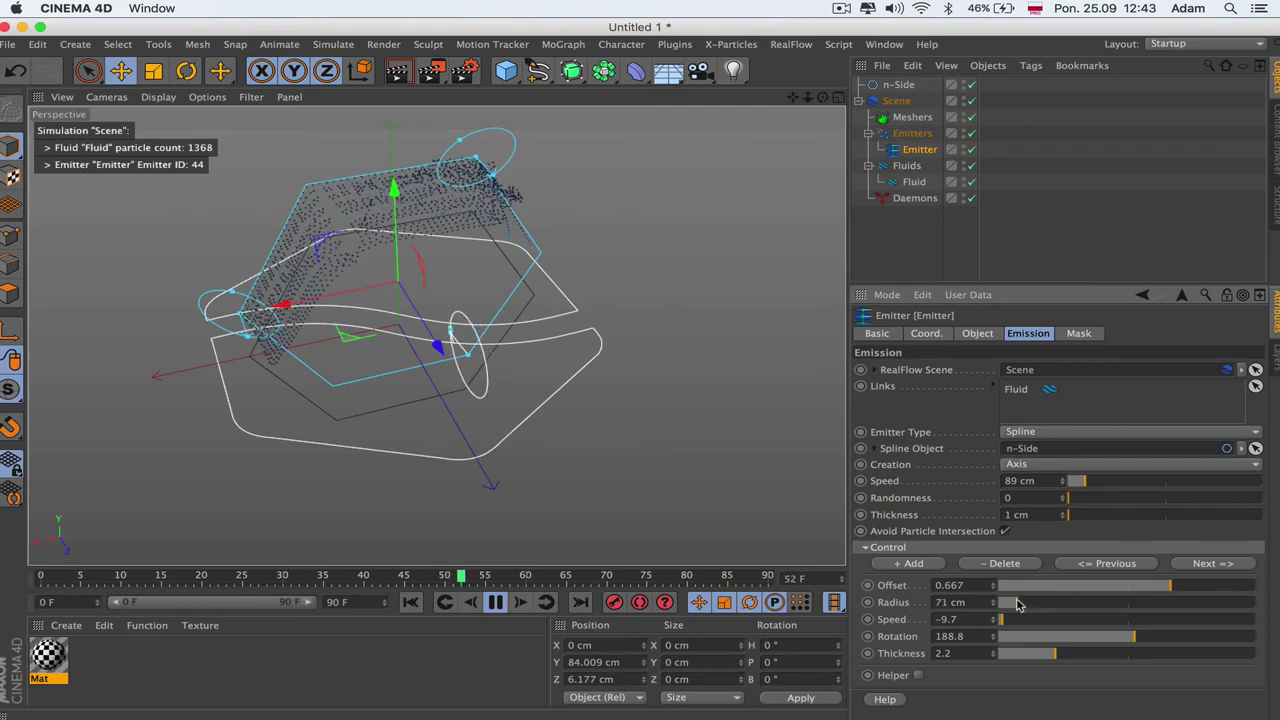
{"action": "mouse_move", "coordinate": [823, 98]}
{"action": "left_mouse_down"}
{"action": "mouse_move", "coordinate": [800, 70]}
{"action": "mouse_move", "coordinate": [829, 102]}
{"action": "left_mouse_up"}
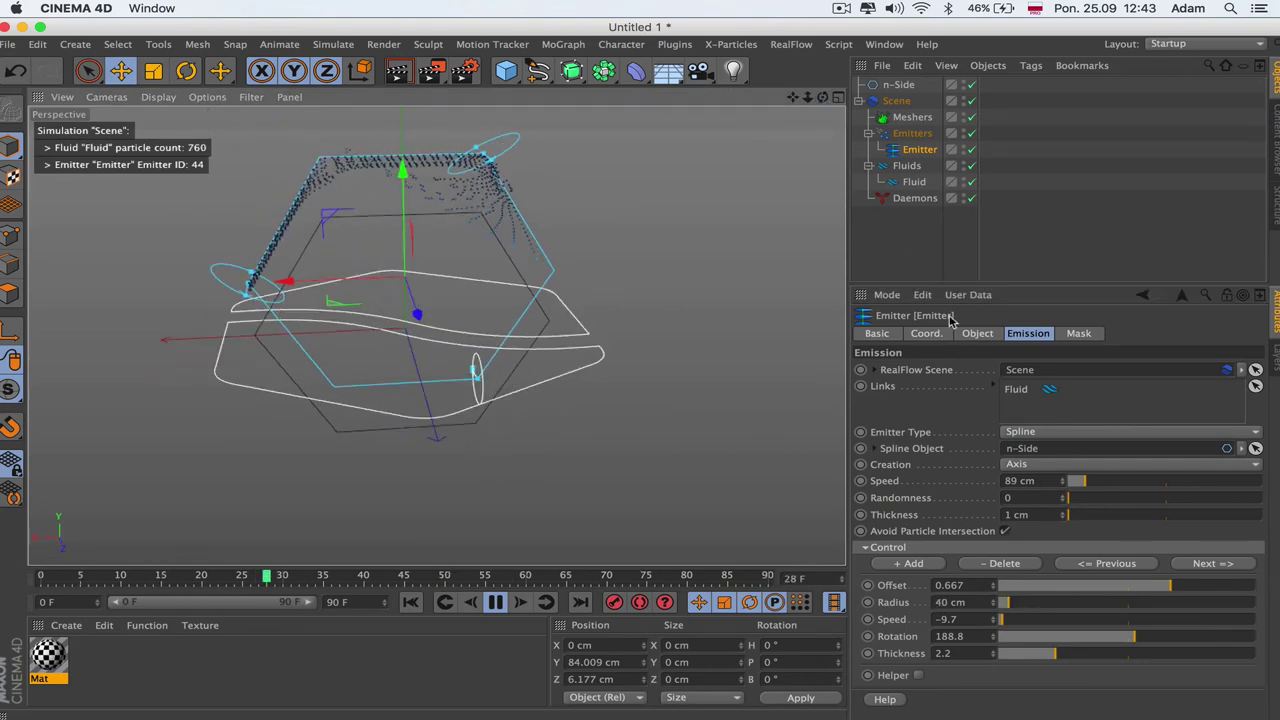
- Undo the Radius, Speed, Rotation and Thickness changes made to the spline control
{"action": "key", "text": "super+z"}
{"action": "key", "text": "super+z"}
{"action": "key", "text": "super+z"}
{"action": "key", "text": "super+z"}
{"action": "key", "text": "super+z"}
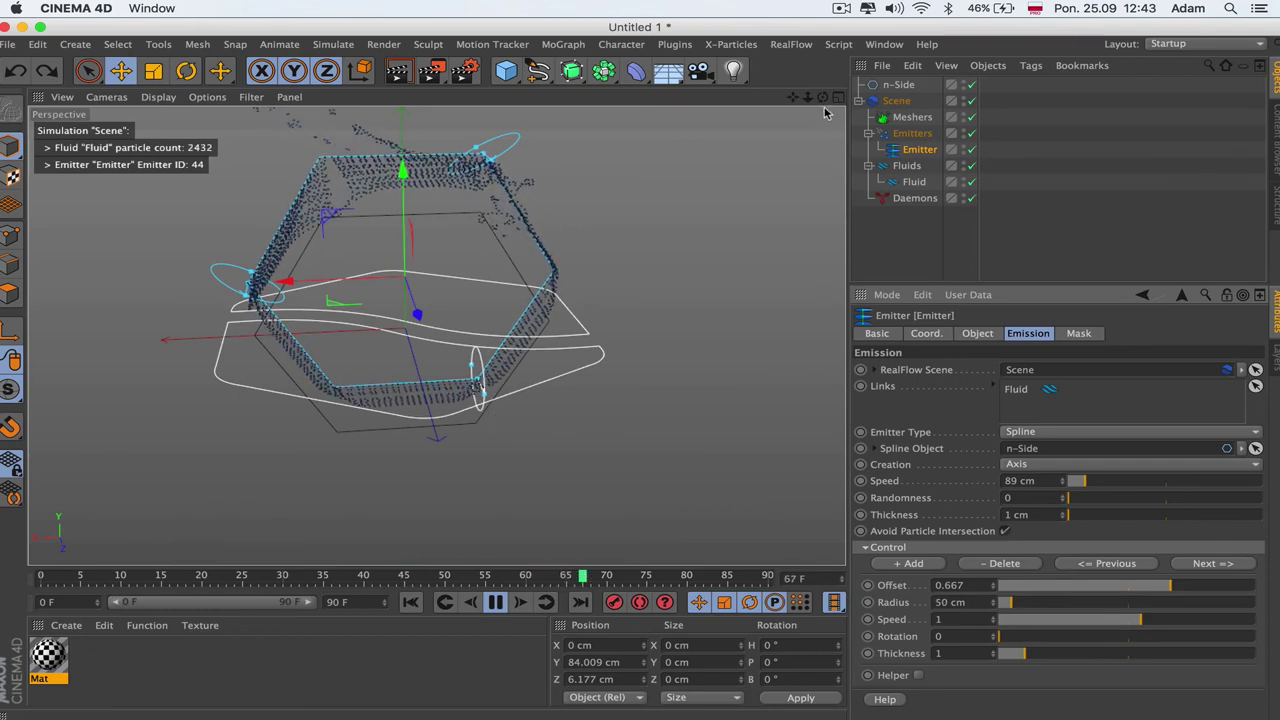
- Add two more controls along the n-Side spline after the control at offset 0.667
{"action": "left_click_drag", "start_coordinate": [823, 98], "coordinate": [915, 108]}
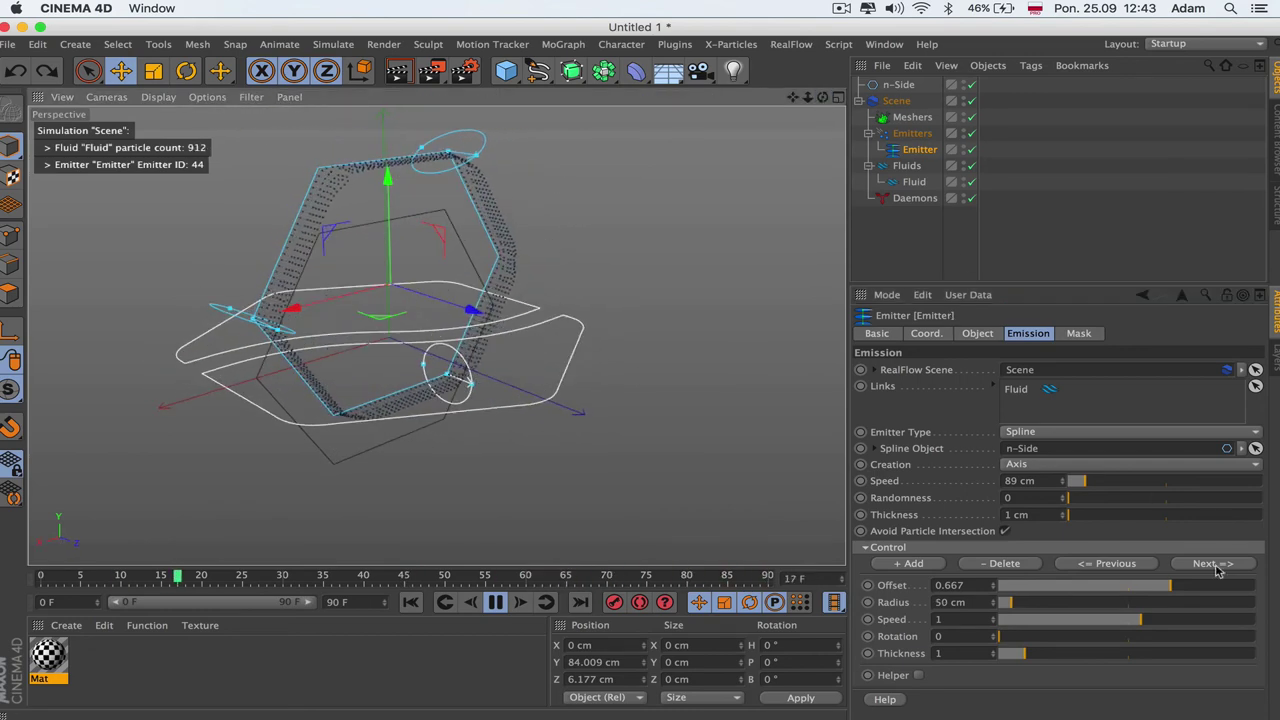
{"action": "left_click", "coordinate": [928, 563]}
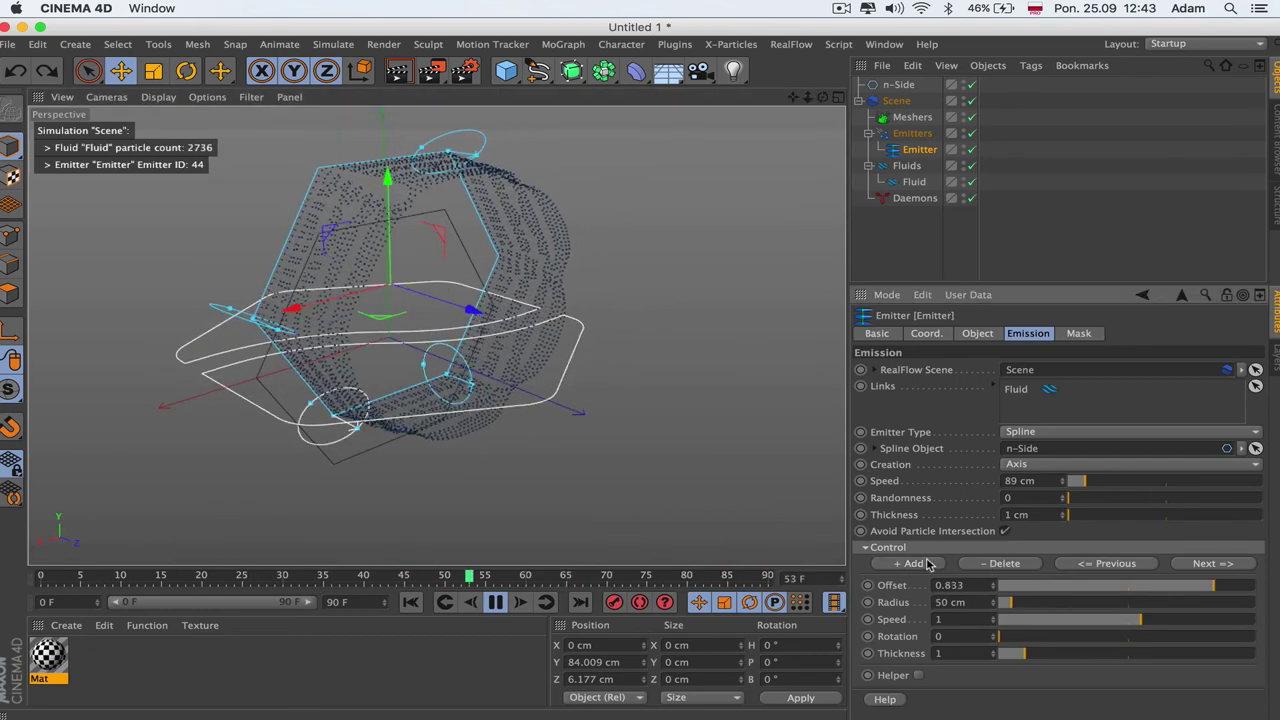
{"action": "left_click", "coordinate": [928, 563]}
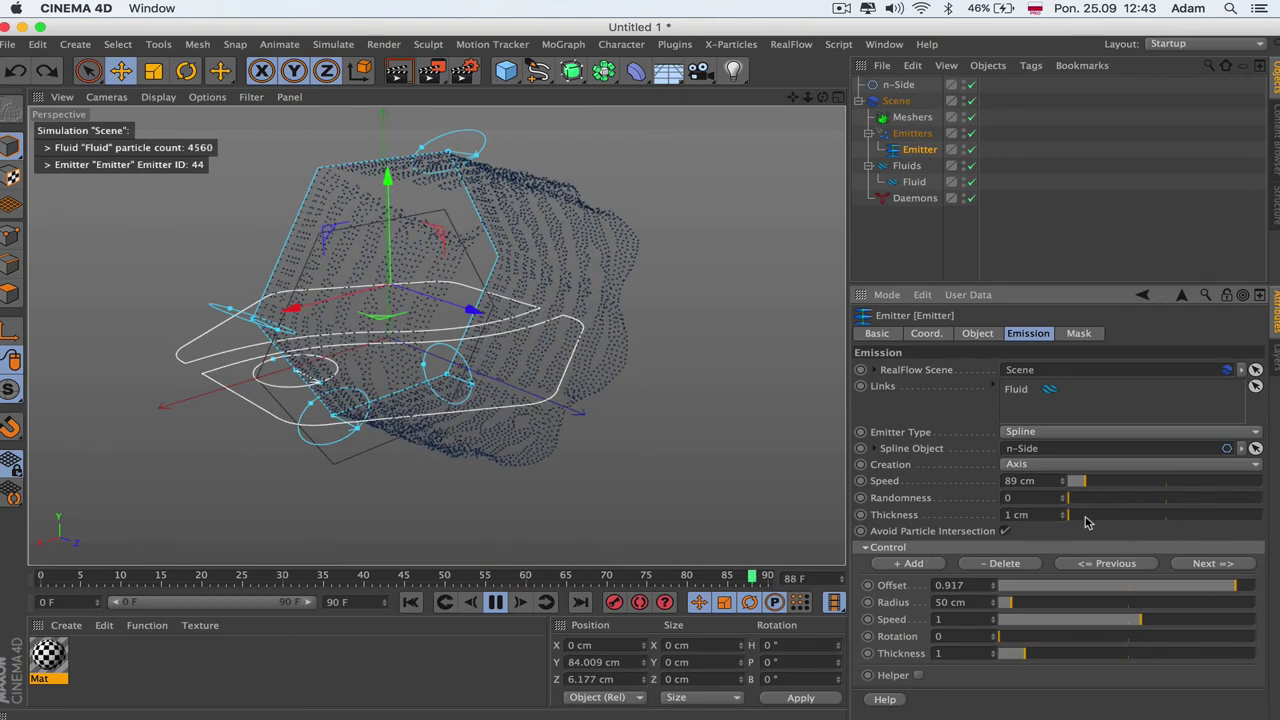
- Try the spline Emitter's Thickness at 90.6 cm, and lower it to 0.7 cm
{"action": "left_click_drag", "start_coordinate": [1068, 515], "coordinate": [1104, 520]}
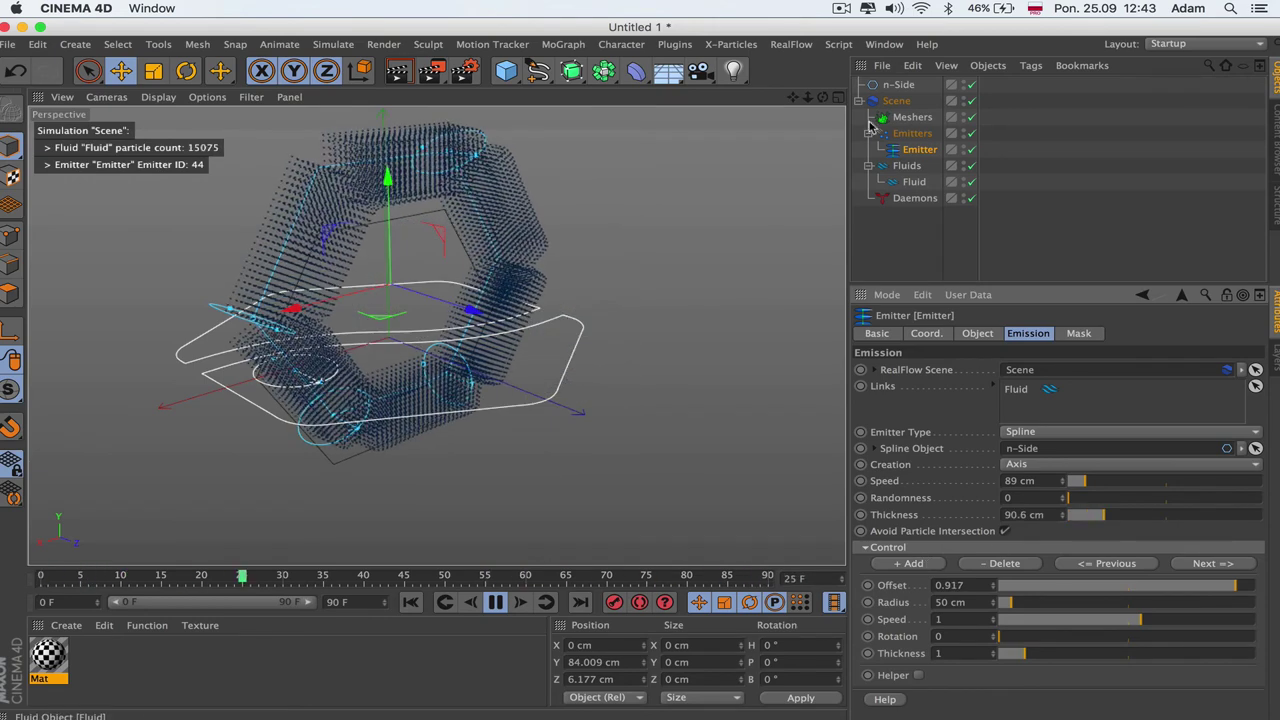
{"action": "left_click_drag", "start_coordinate": [823, 97], "coordinate": [740, 99]}
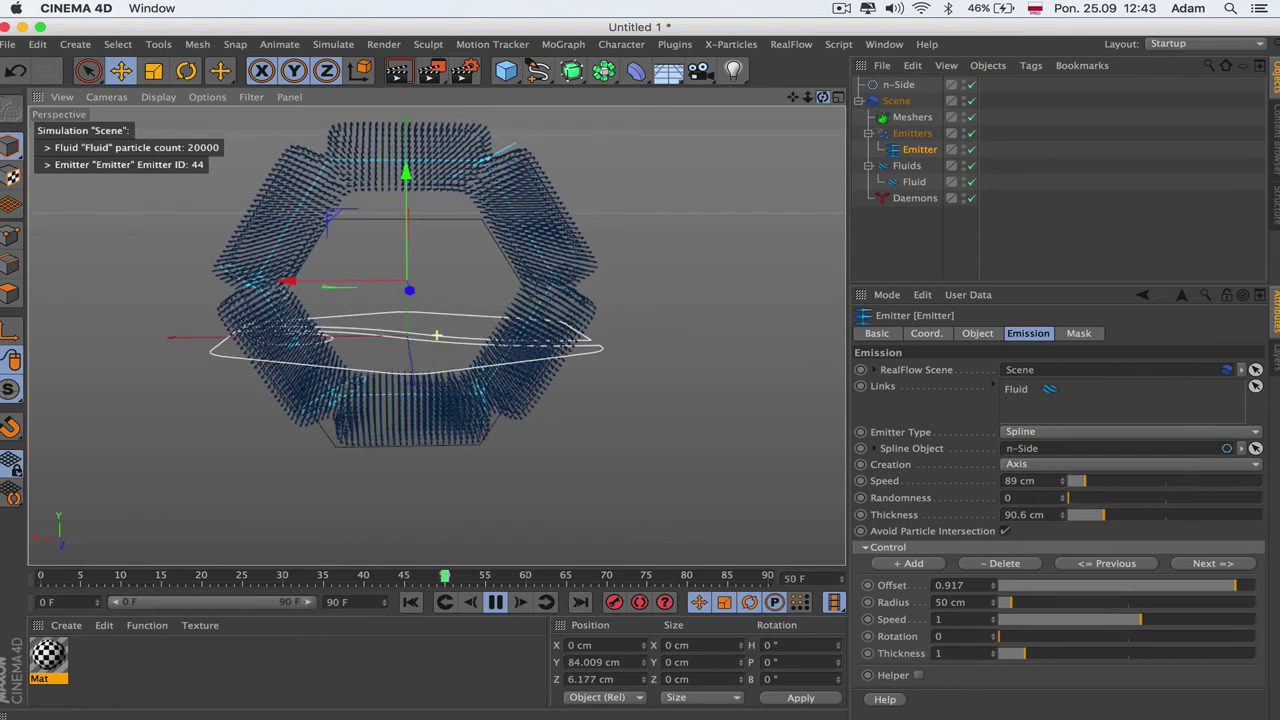
{"action": "left_click_drag", "start_coordinate": [1078, 520], "coordinate": [1063, 521]}
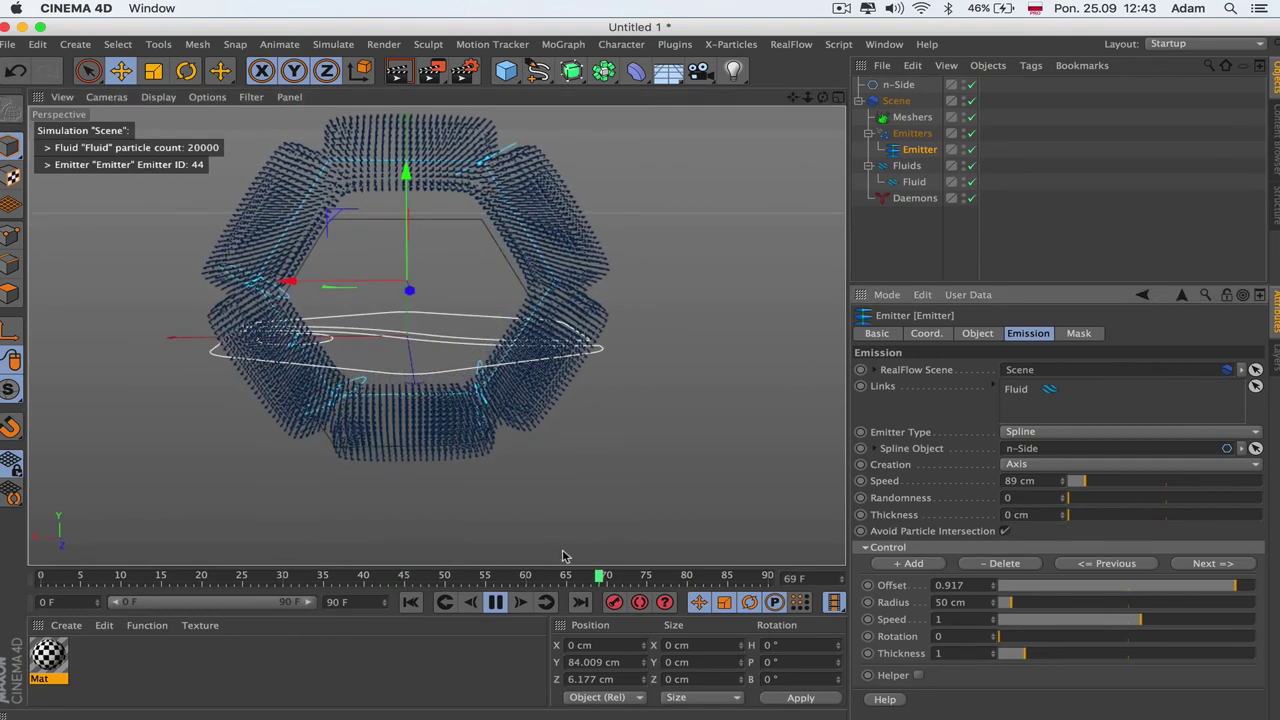
- Raise the spline Emitter's Randomness to 10 and reduce it to 1.7, viewing the particles from the side
{"action": "left_click", "coordinate": [1092, 499]}
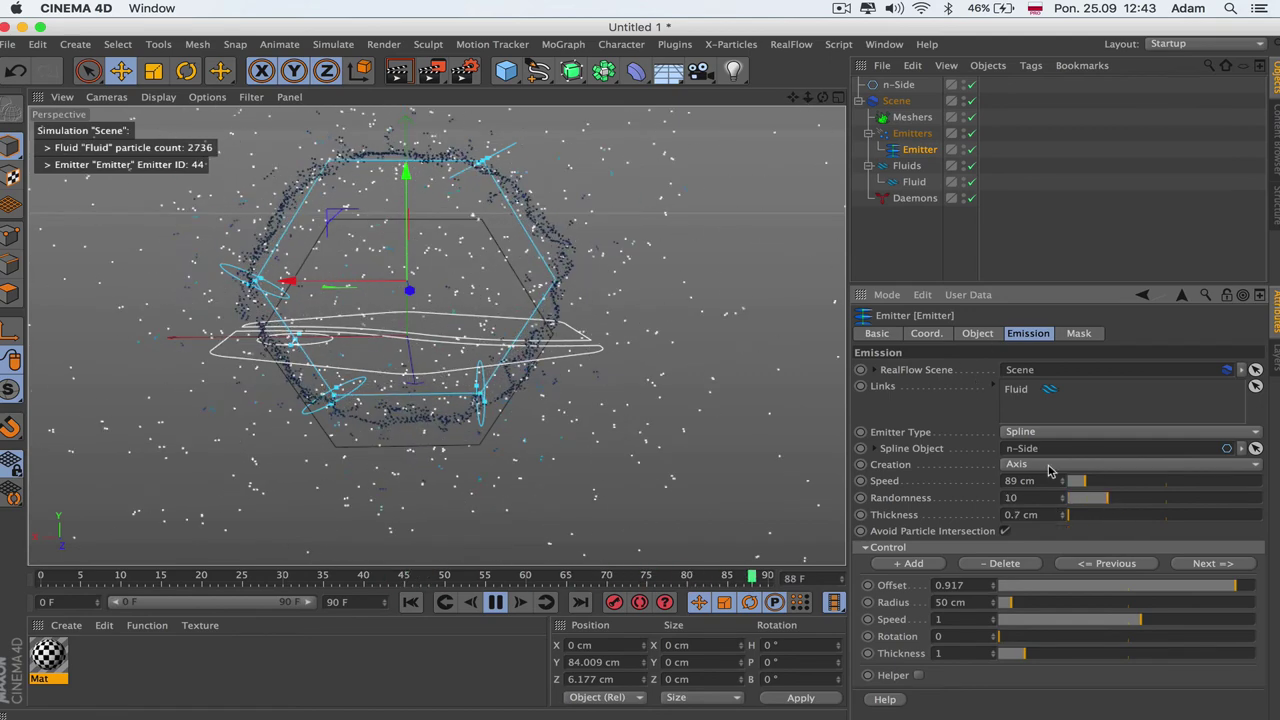
{"action": "left_click_drag", "start_coordinate": [1069, 500], "coordinate": [1075, 504]}
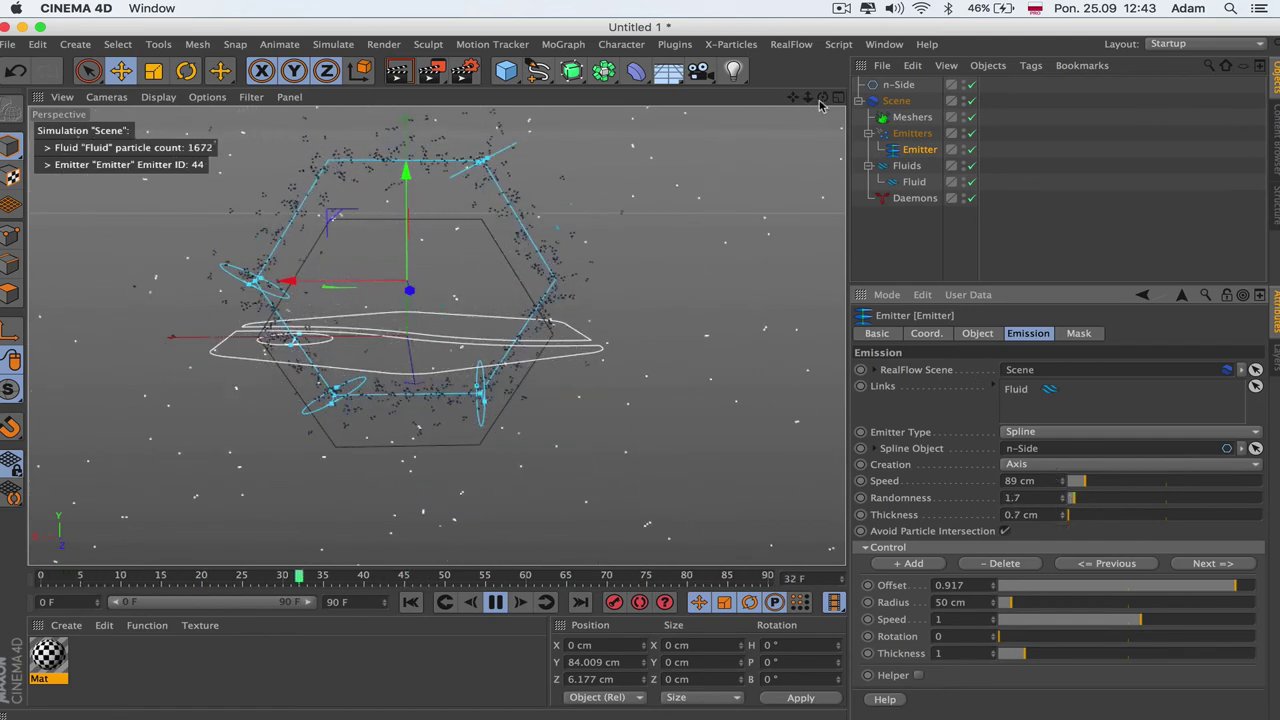
{"action": "left_click_drag", "start_coordinate": [822, 98], "coordinate": [975, 118]}
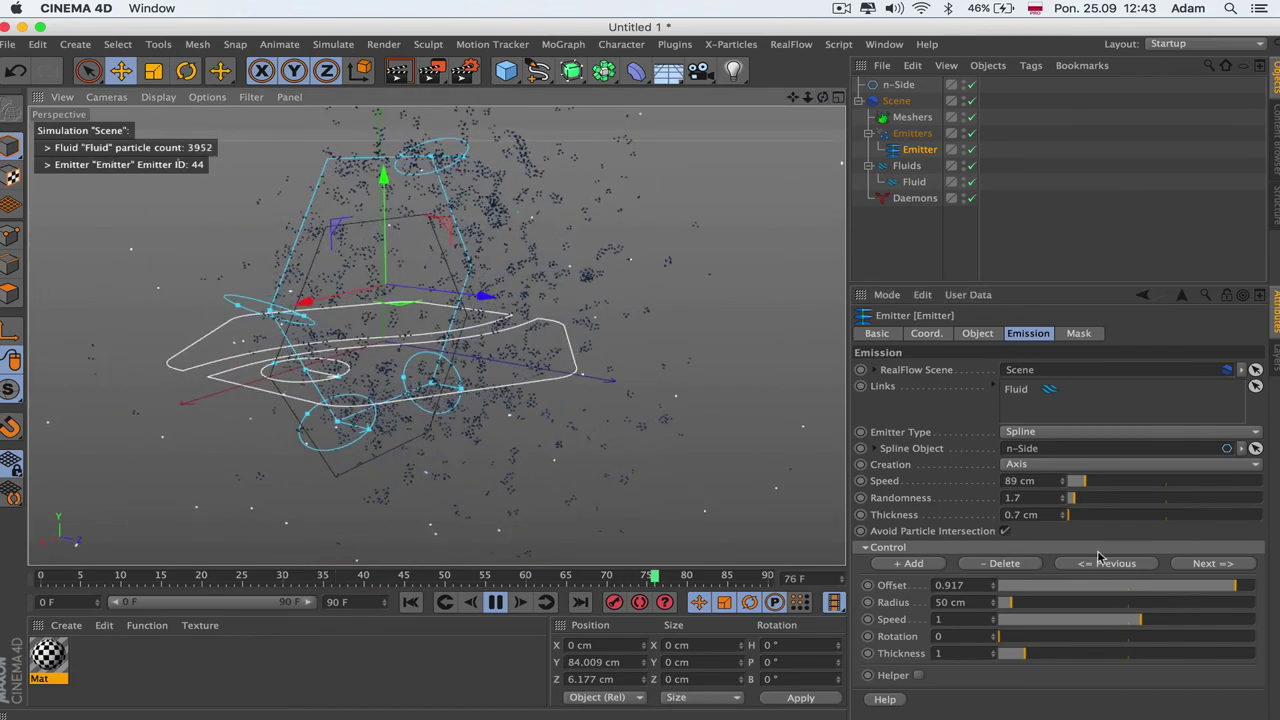
- Switch the Emitter's Creation mode to Tube and on to Edge, and increase its Speed to 255 cm
{"action": "left_click", "coordinate": [1035, 466]}
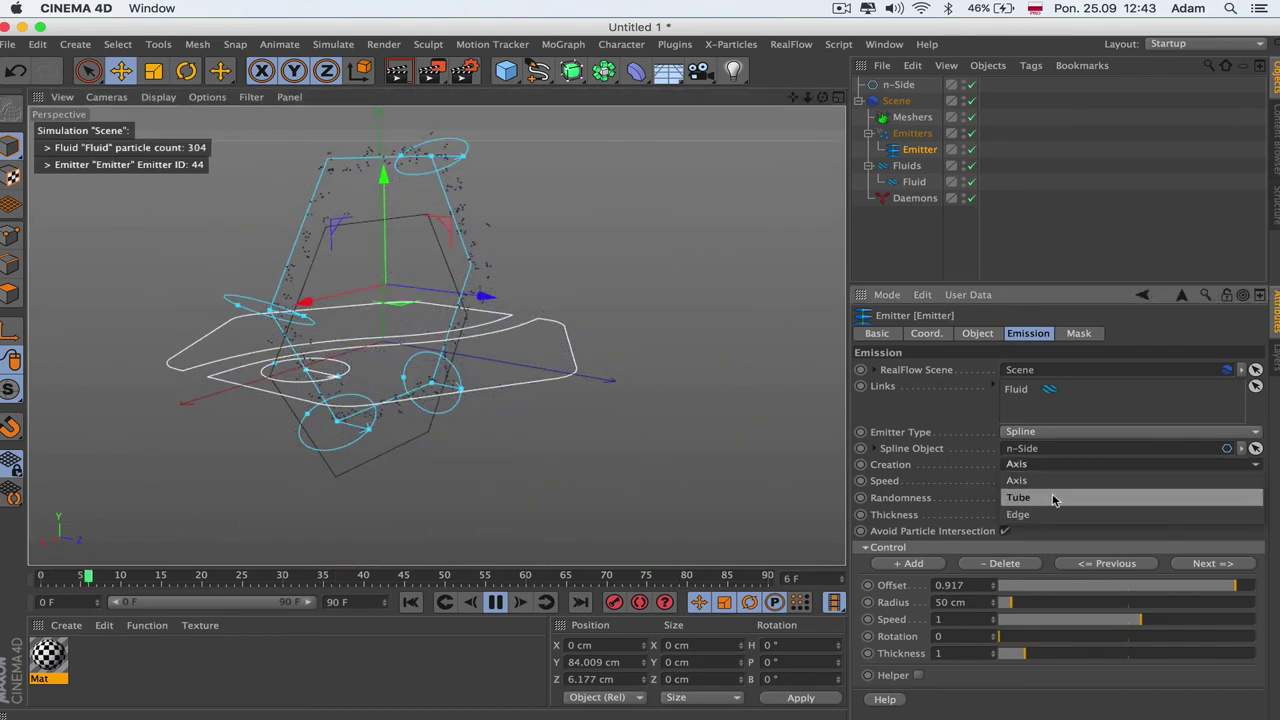
{"action": "left_click", "coordinate": [1052, 497]}
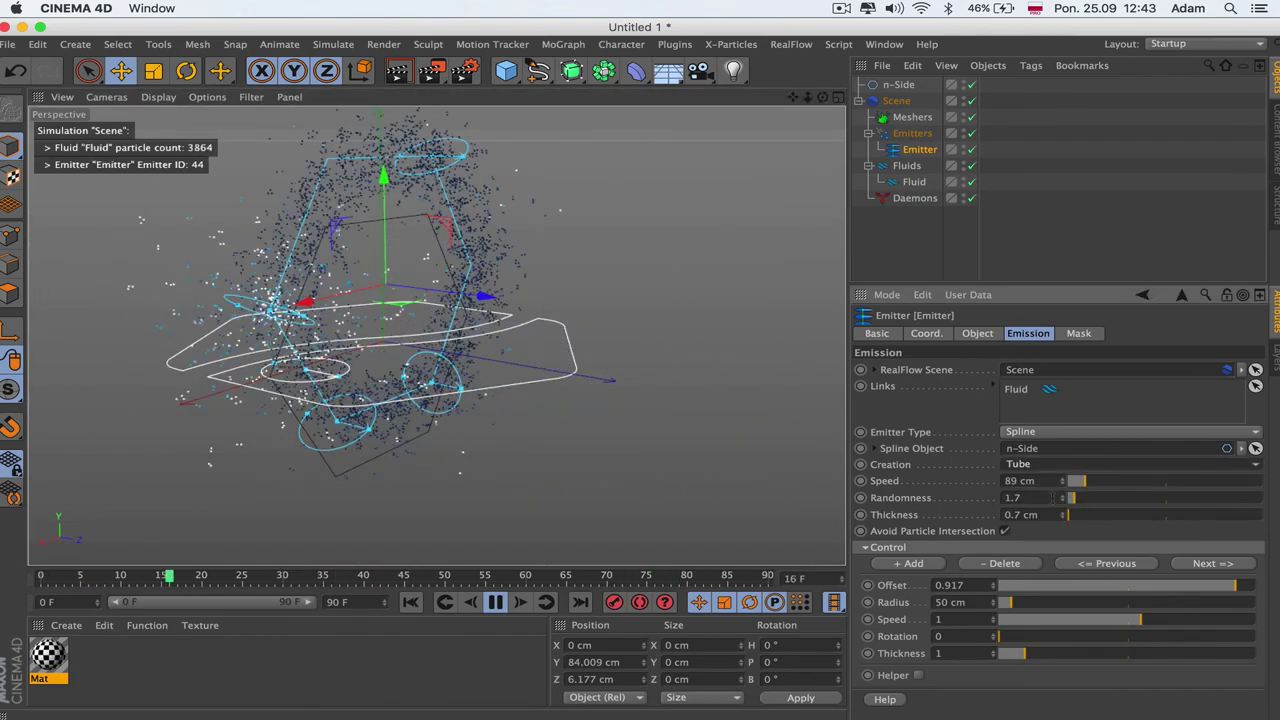
{"action": "left_click", "coordinate": [1037, 466]}
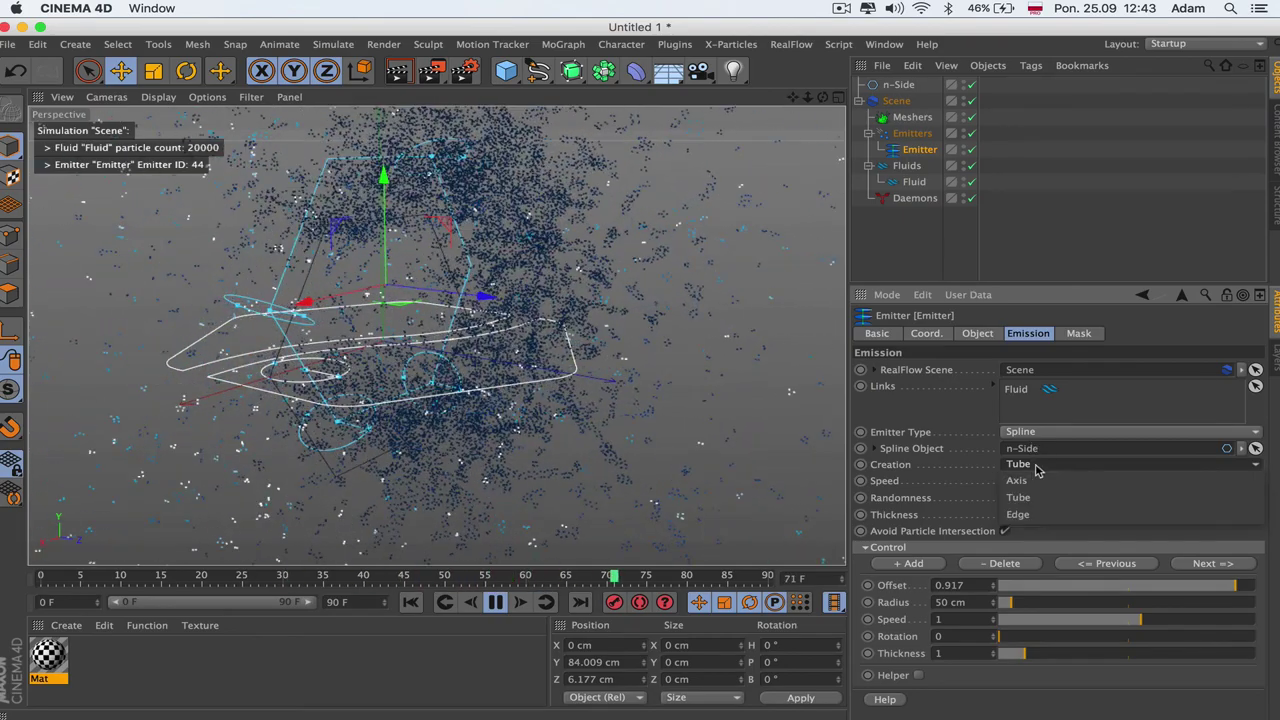
{"action": "left_click", "coordinate": [1049, 515]}
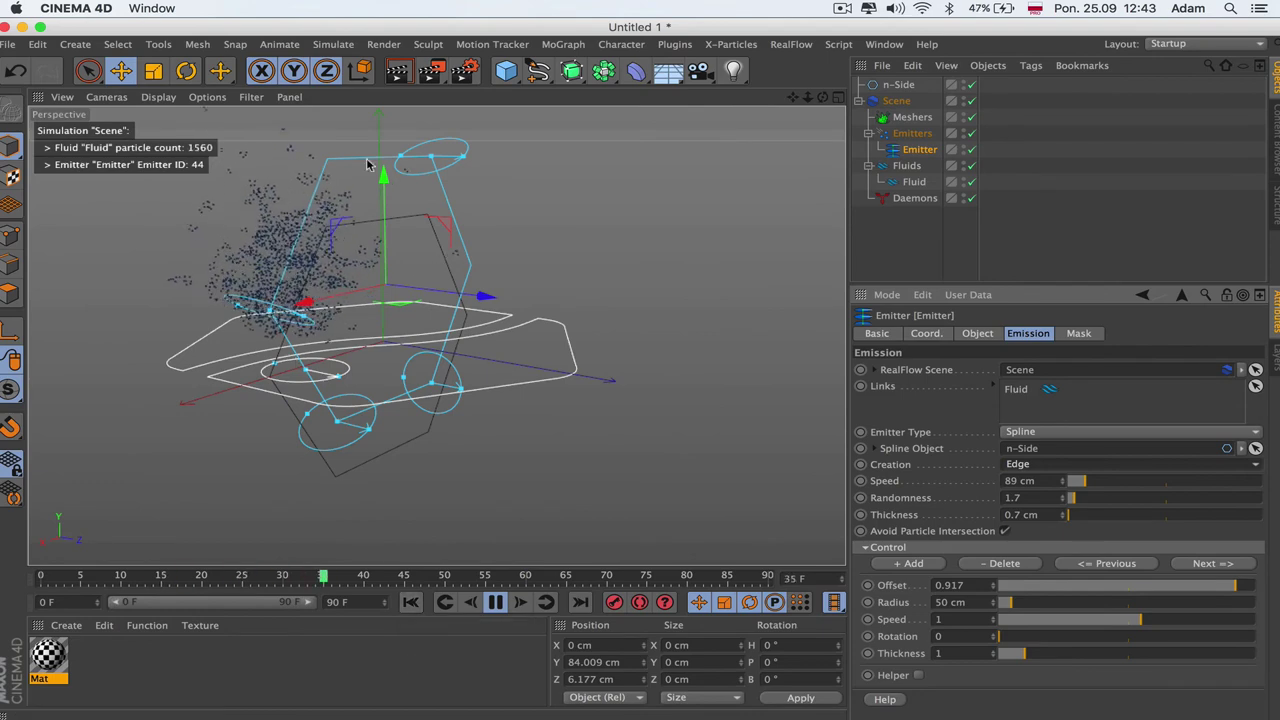
{"action": "left_click_drag", "start_coordinate": [1083, 485], "coordinate": [1097, 485]}
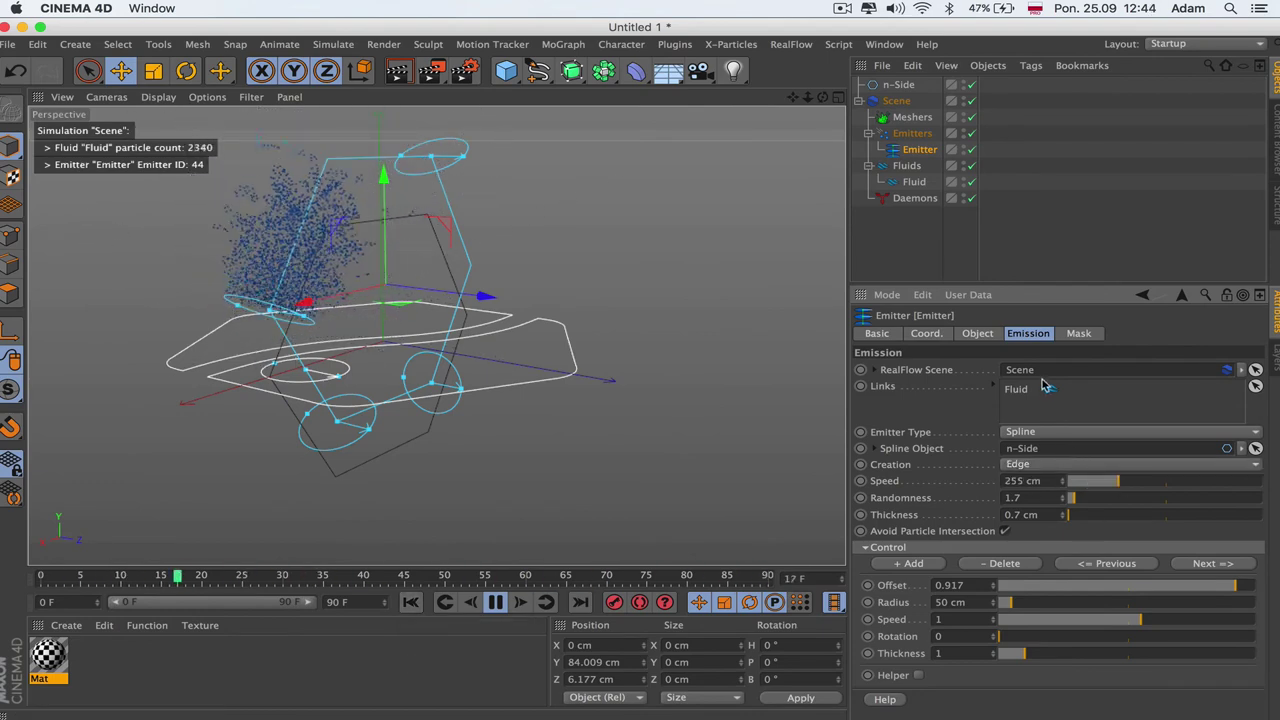
- Change the Emitter Type to Square and replay from the first frame, moving the emitter along Z to 83.35 cm
{"action": "left_click", "coordinate": [1037, 434]}
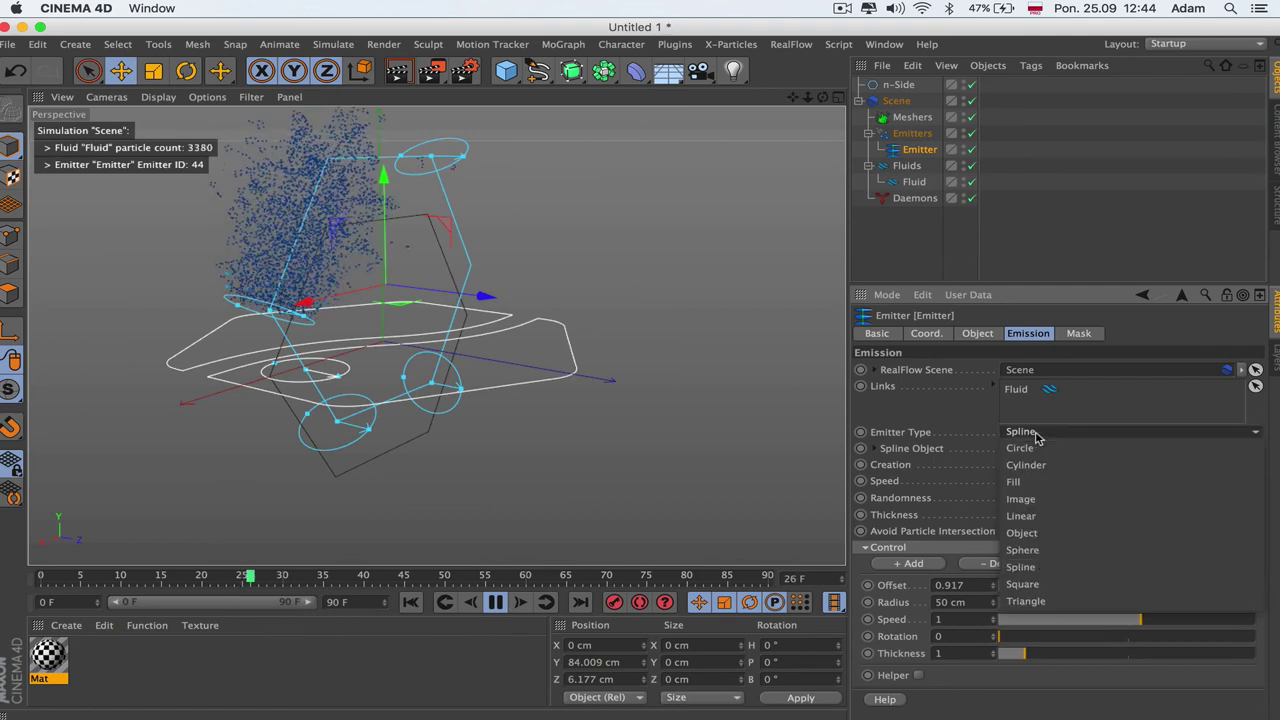
{"action": "left_click", "coordinate": [1042, 588]}
{"action": "left_click", "coordinate": [498, 606]}
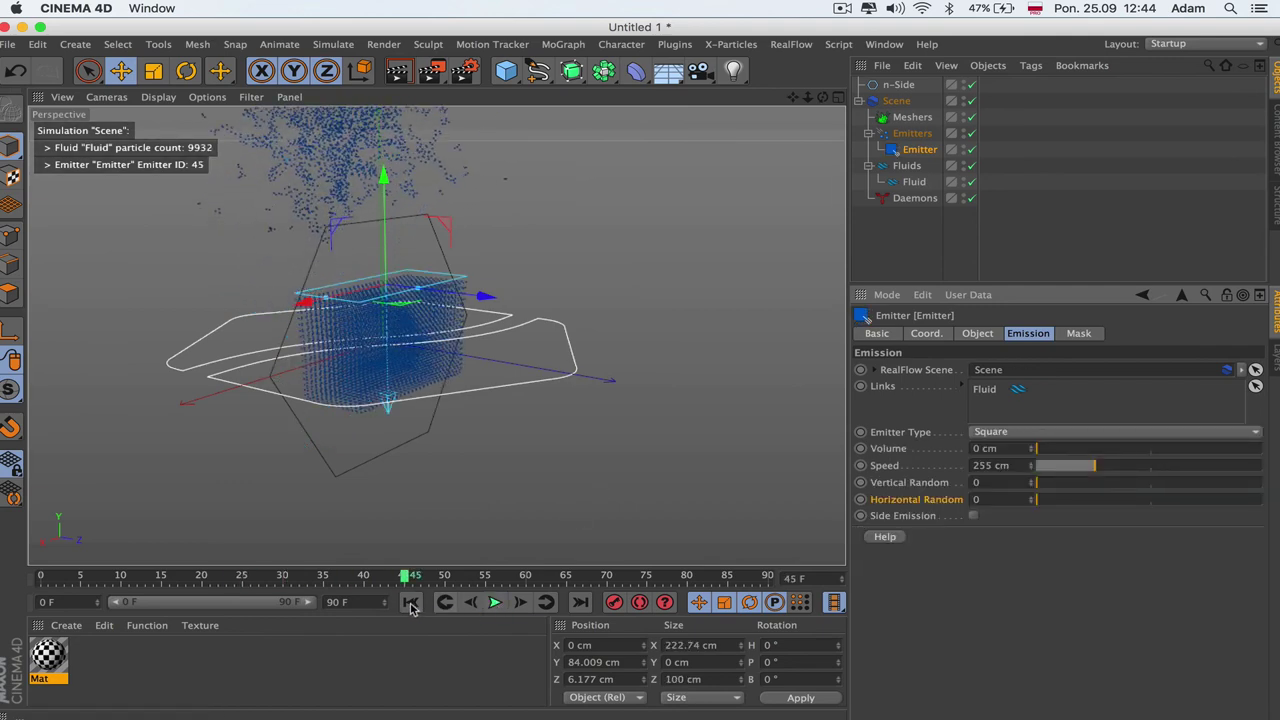
{"action": "left_click", "coordinate": [411, 604]}
{"action": "left_click", "coordinate": [497, 603]}
{"action": "left_click_drag", "start_coordinate": [490, 293], "coordinate": [543, 296]}
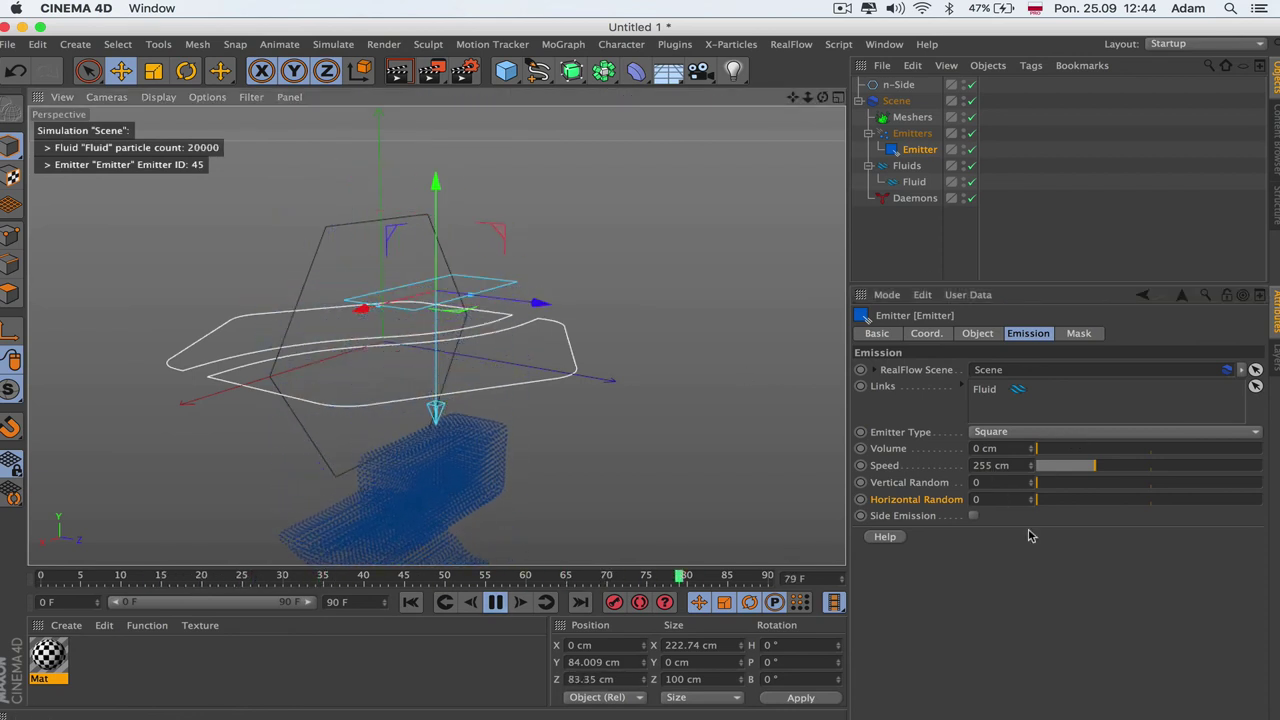
- Try Side Emission and turn it off, set Horizontal Random to 0.3 and Vertical Random to 0.29, and restart the simulation
{"action": "left_click", "coordinate": [973, 515]}
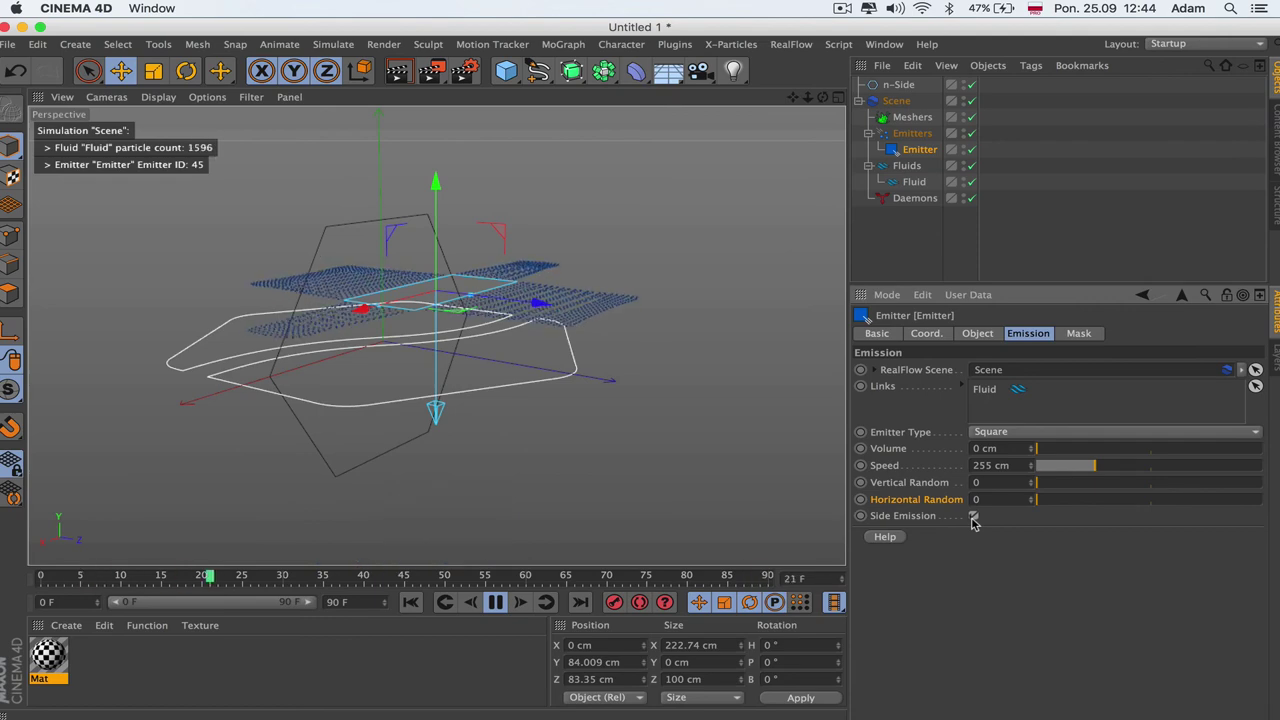
{"action": "left_click_drag", "start_coordinate": [1094, 500], "coordinate": [1102, 482]}
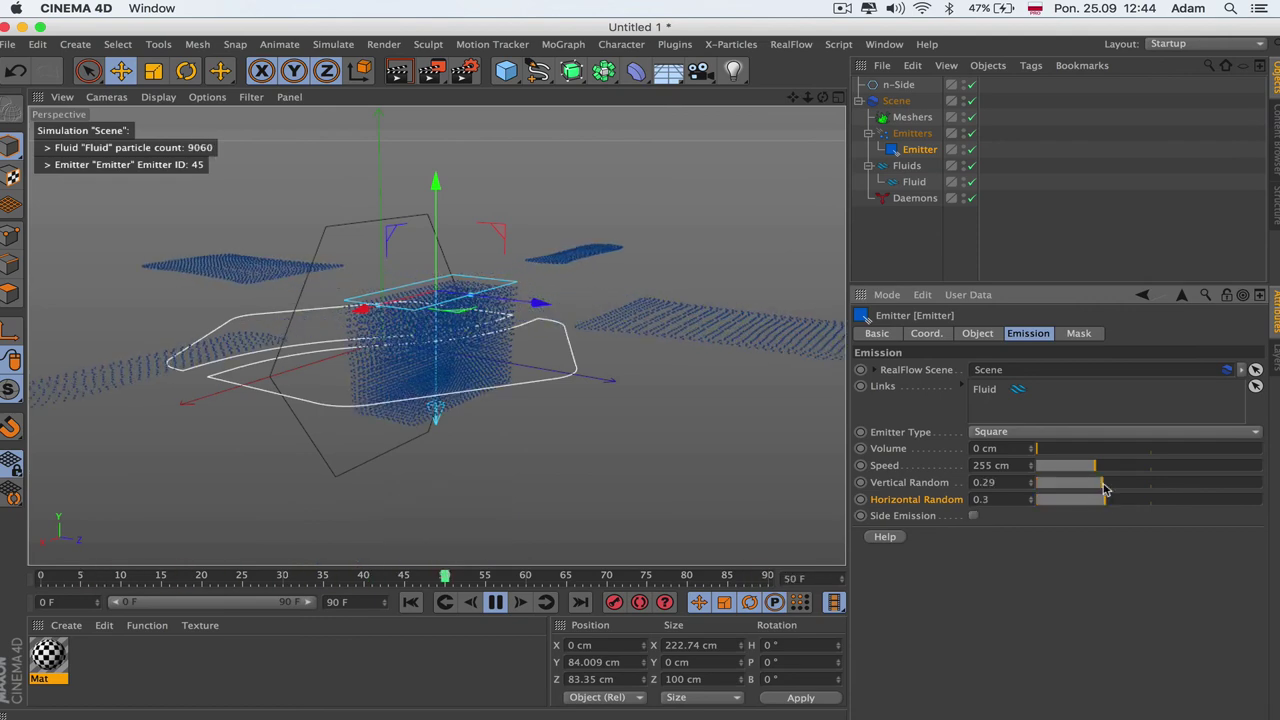
{"action": "left_click", "coordinate": [410, 601]}
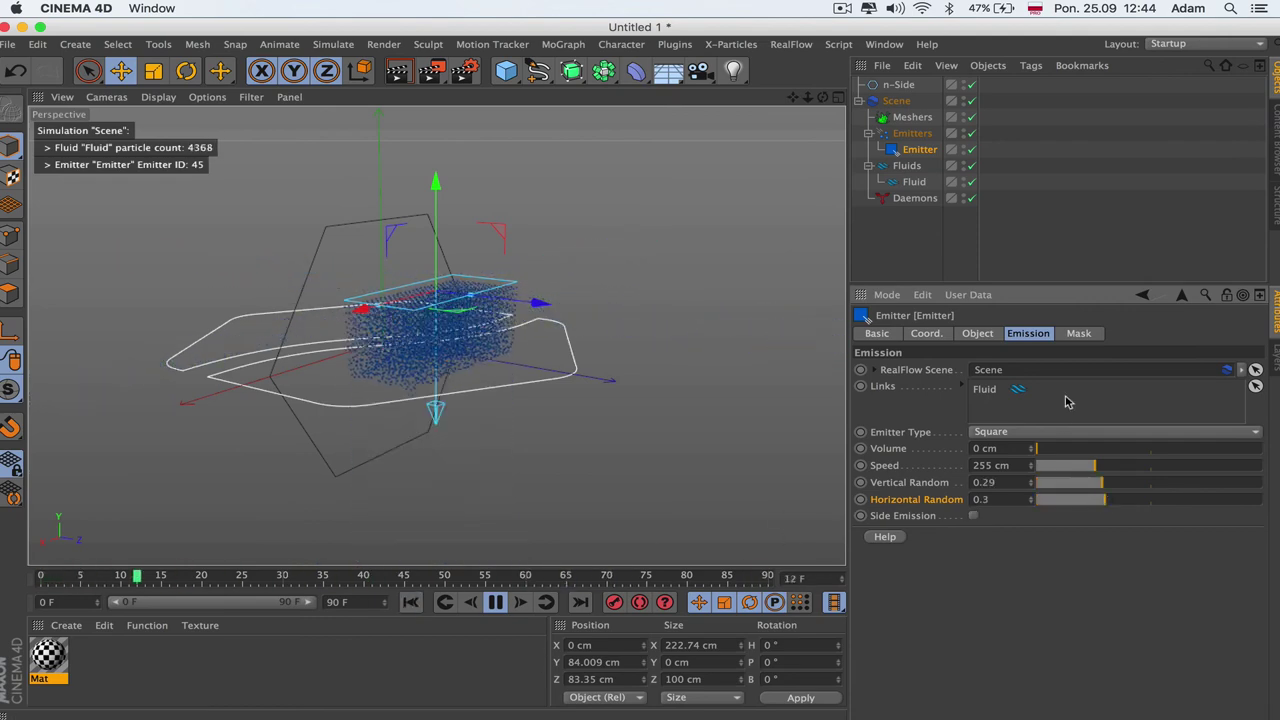
- Change the Emitter Type to Triangle and enable Side Emission
{"action": "left_click", "coordinate": [1045, 434]}
{"action": "left_click", "coordinate": [1030, 602]}
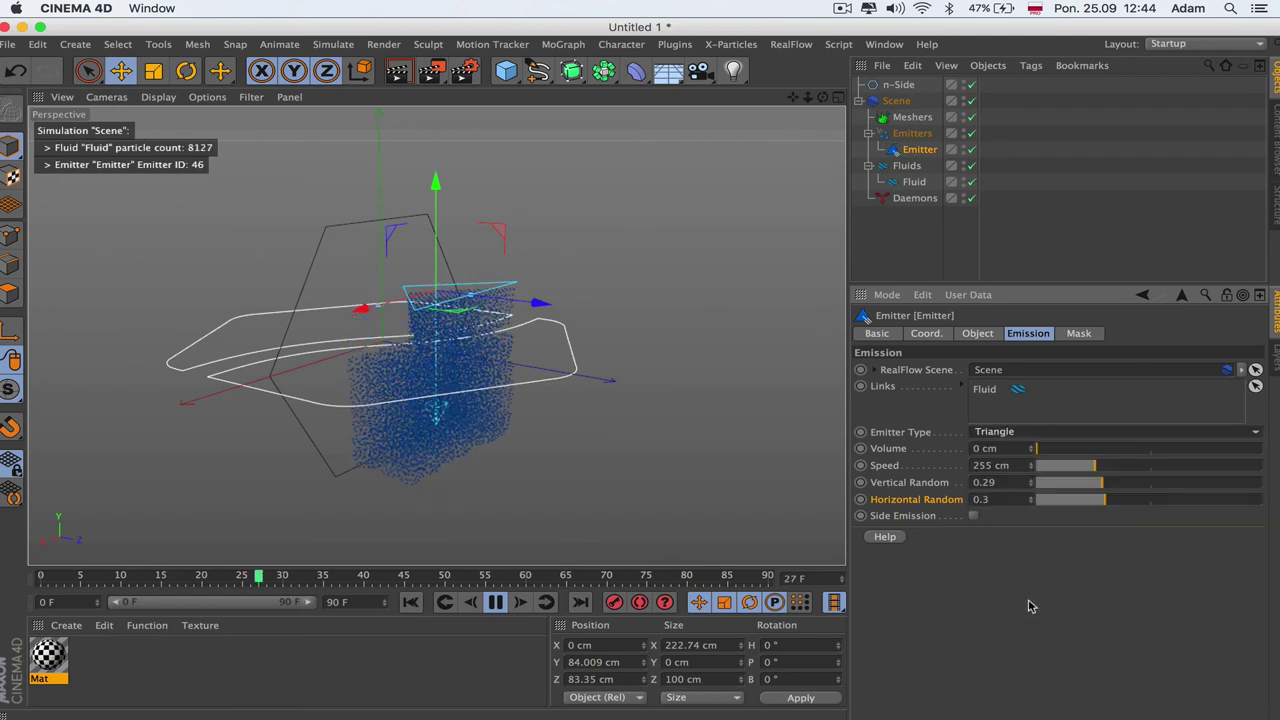
{"action": "left_click", "coordinate": [973, 515]}
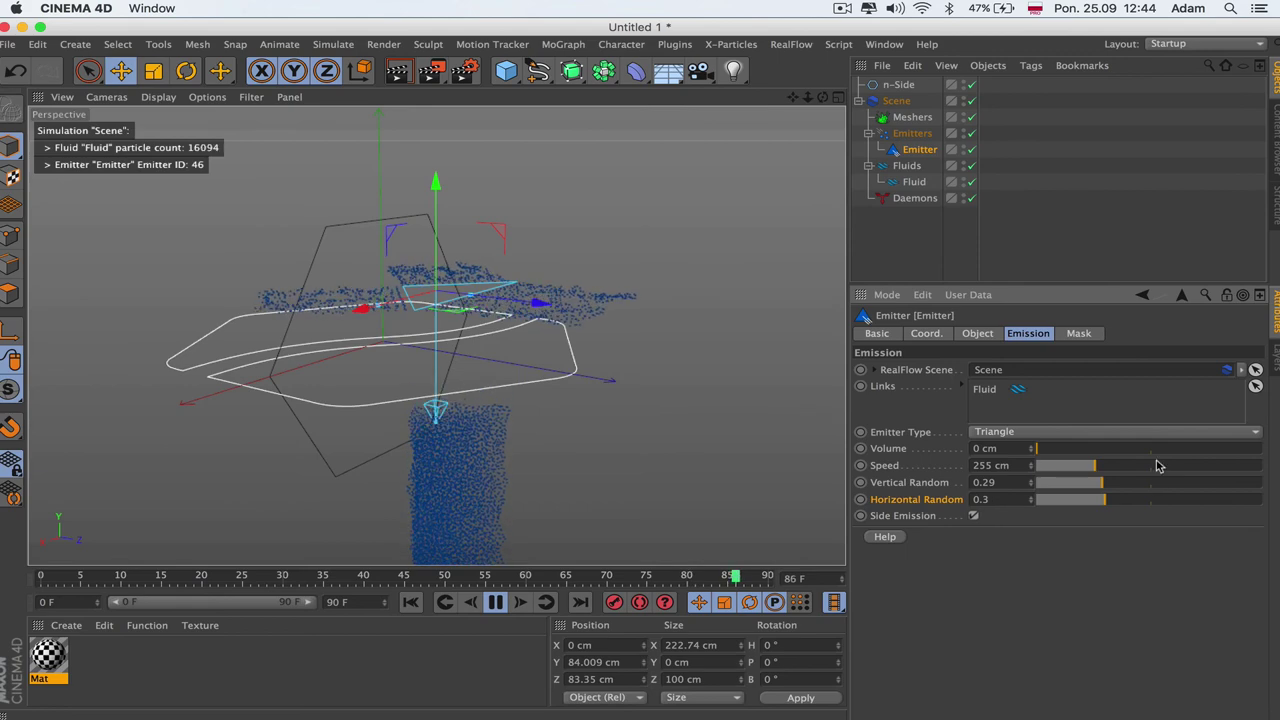
- Set the Triangle Emitter's Speed to 492 cm, Volume to 85 cm and Vertical Random to 0.12
{"action": "left_click_drag", "start_coordinate": [1157, 464], "coordinate": [1055, 448]}
{"action": "left_click", "coordinate": [1080, 448]}
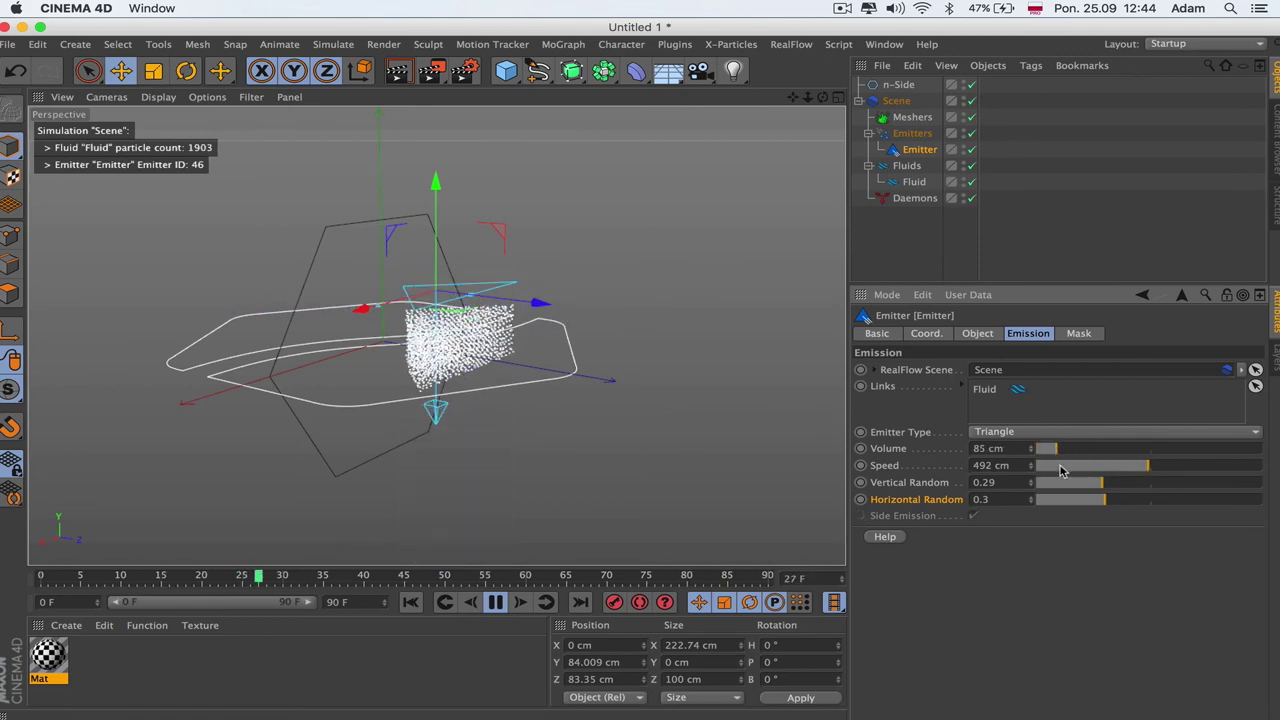
{"action": "left_click", "coordinate": [1062, 482]}
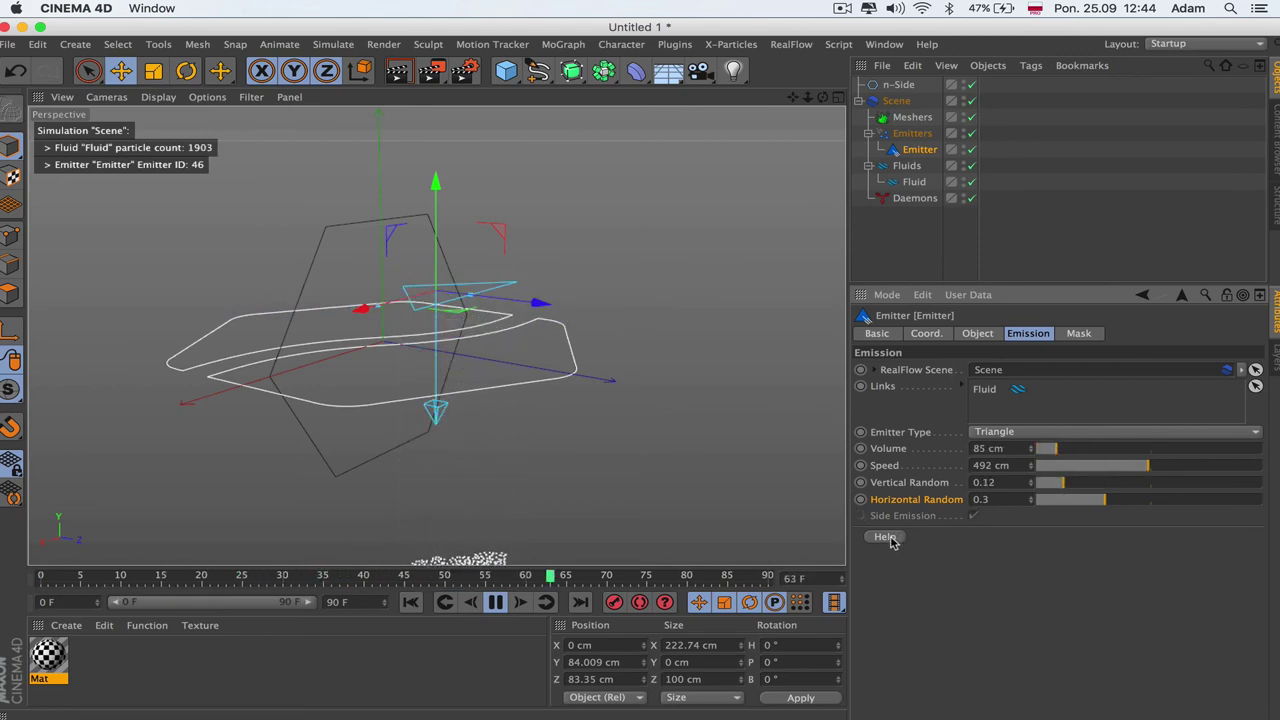
- Briefly open the Triangle Emitter's help page, close it, and return the stopped simulation to the first frame
{"action": "left_click", "coordinate": [885, 536]}
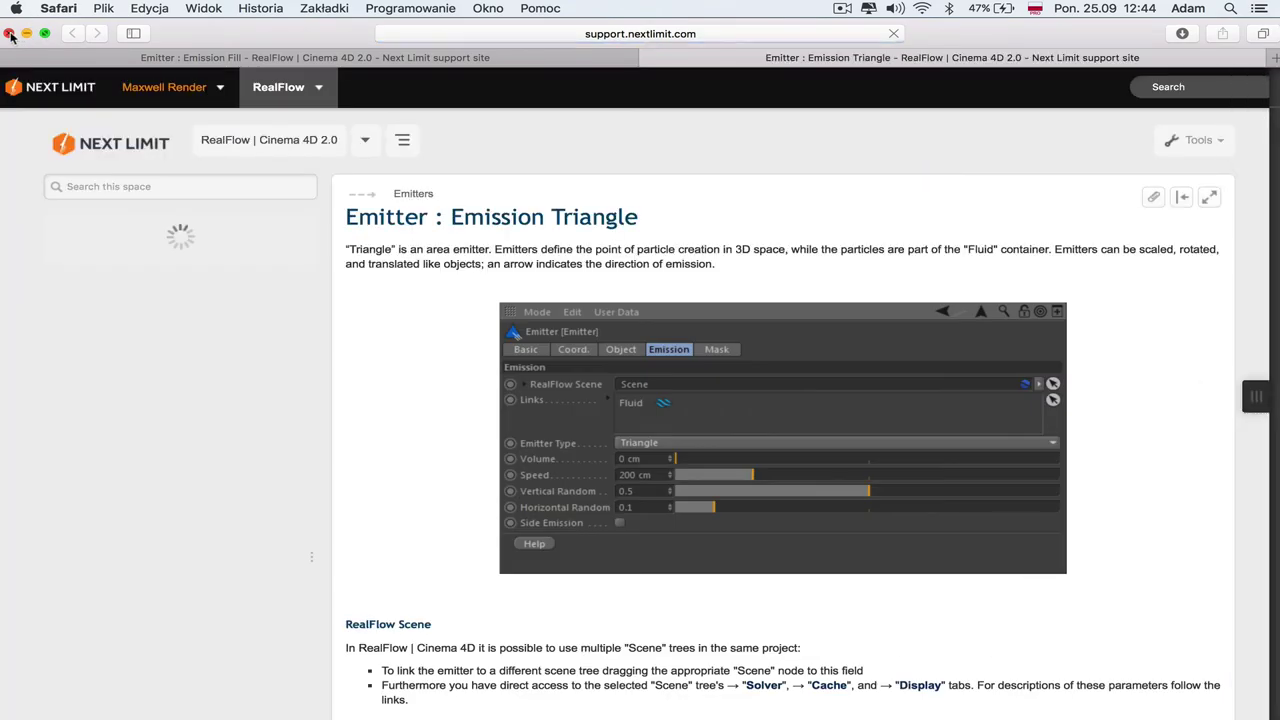
{"action": "left_click", "coordinate": [27, 33]}
{"action": "left_click", "coordinate": [492, 601]}
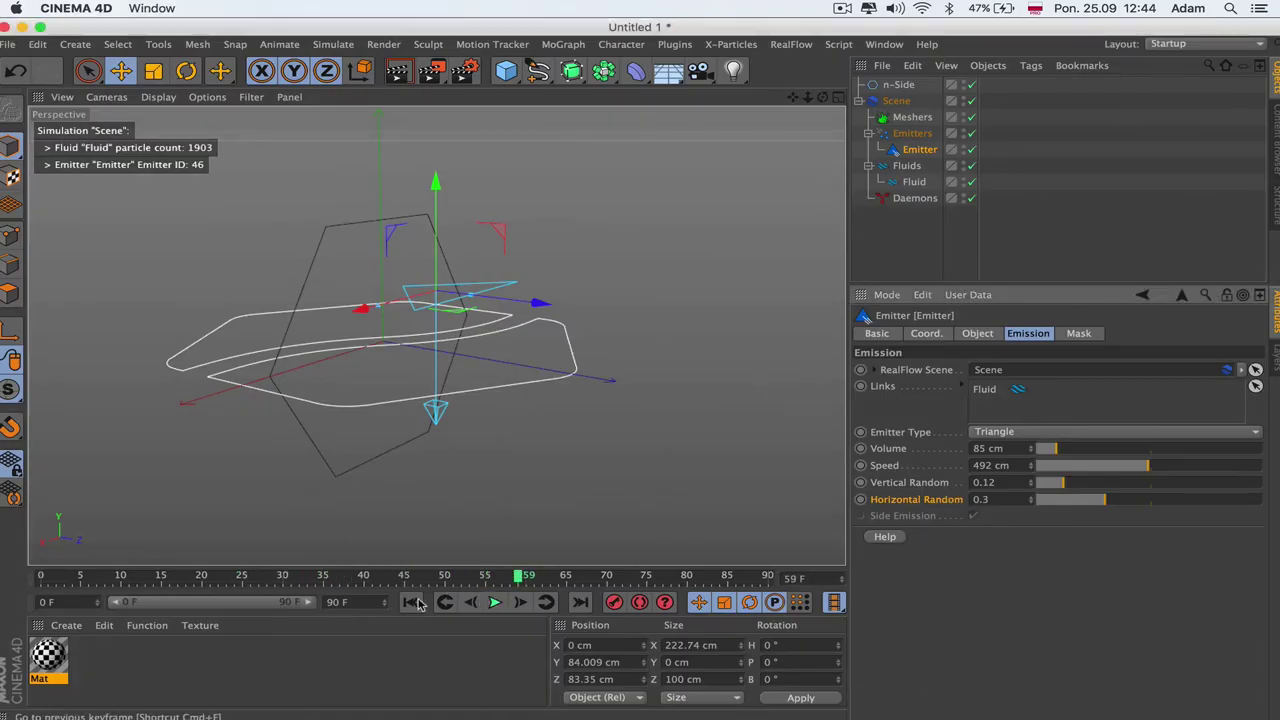
{"action": "left_click", "coordinate": [410, 601]}
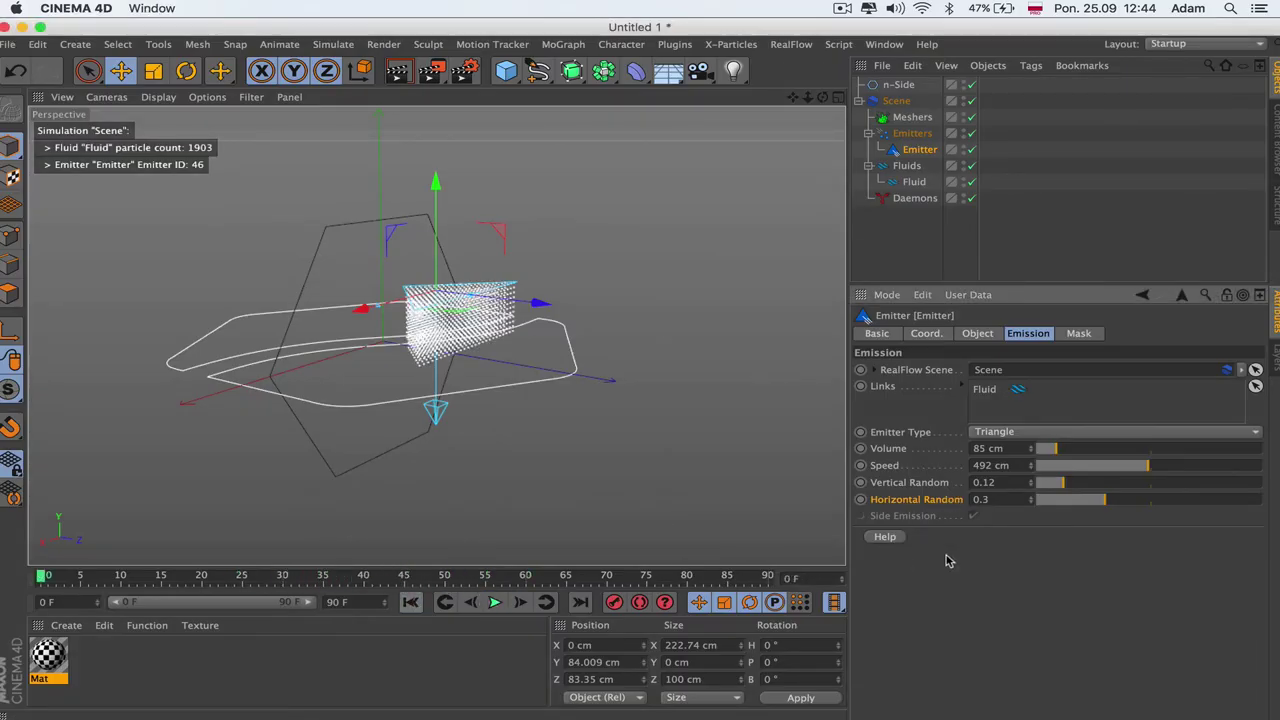
- Reopen the Emission Triangle help page in Safari, read through its parameter descriptions and close it
{"action": "left_click", "coordinate": [885, 537]}
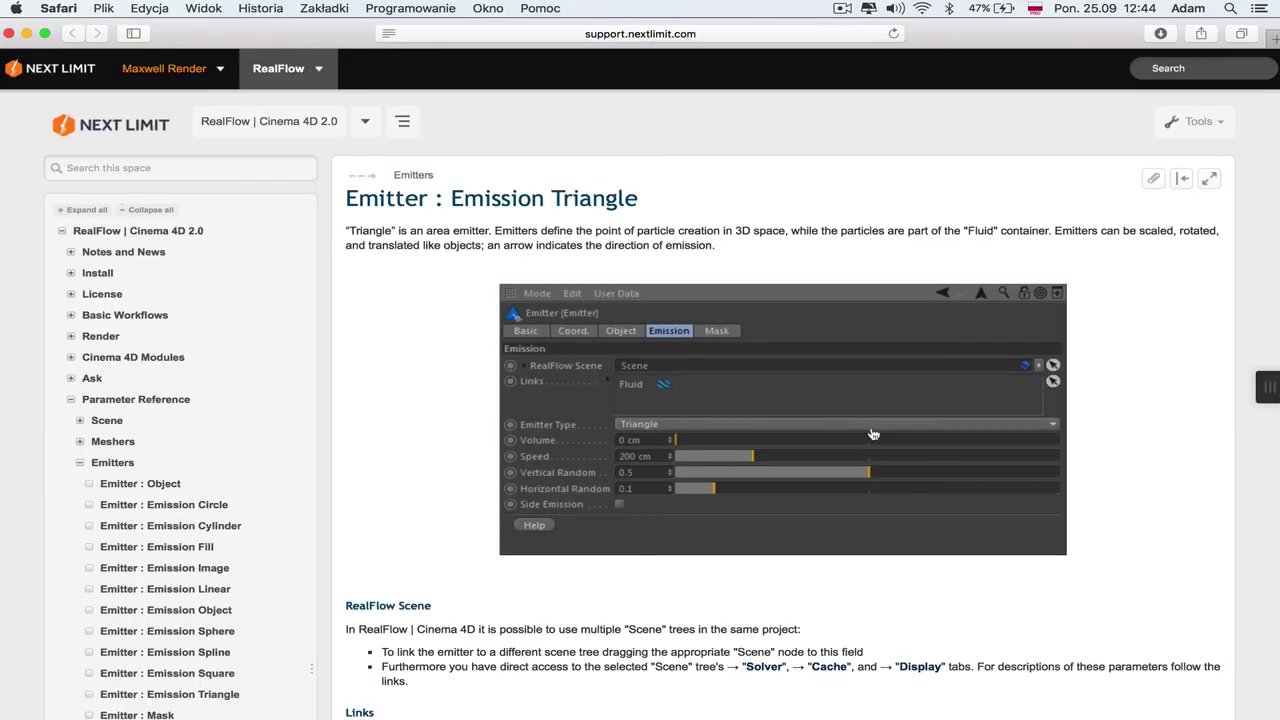
{"action": "scroll", "coordinate": [755, 342], "scroll_direction": "down", "scroll_amount": 10}
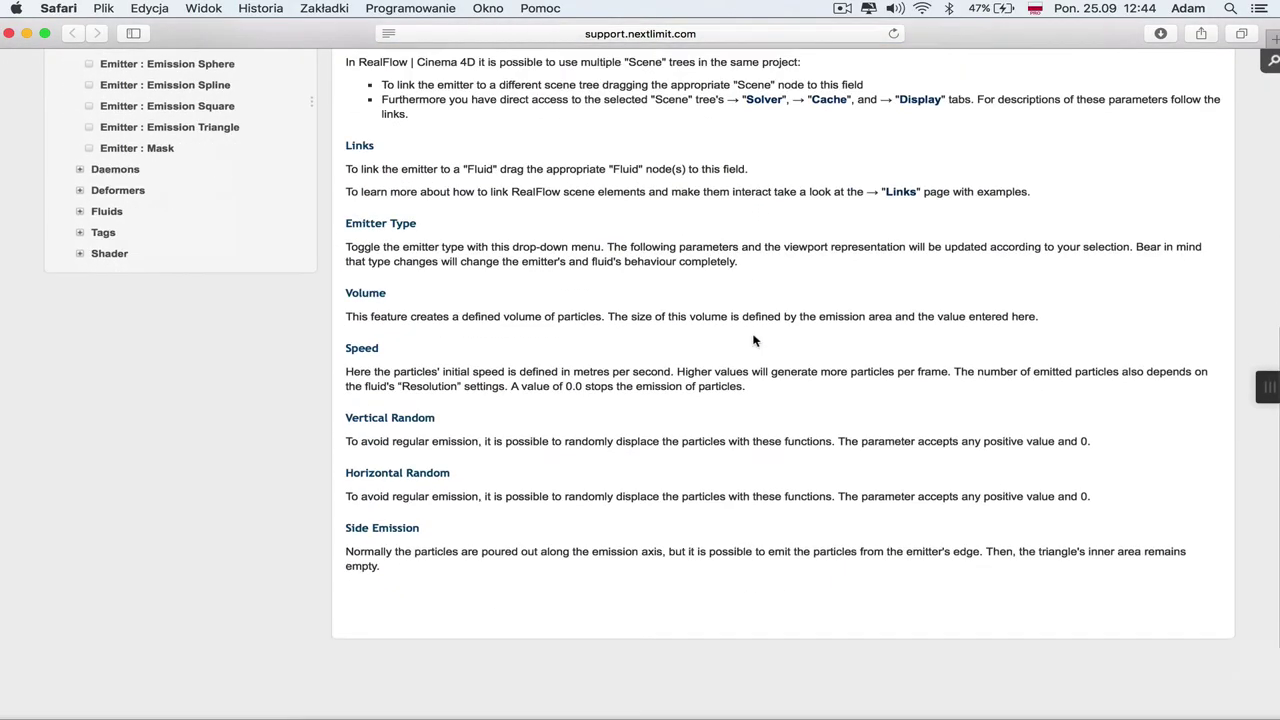
{"action": "scroll", "coordinate": [600, 277], "scroll_direction": "up", "scroll_amount": 10}
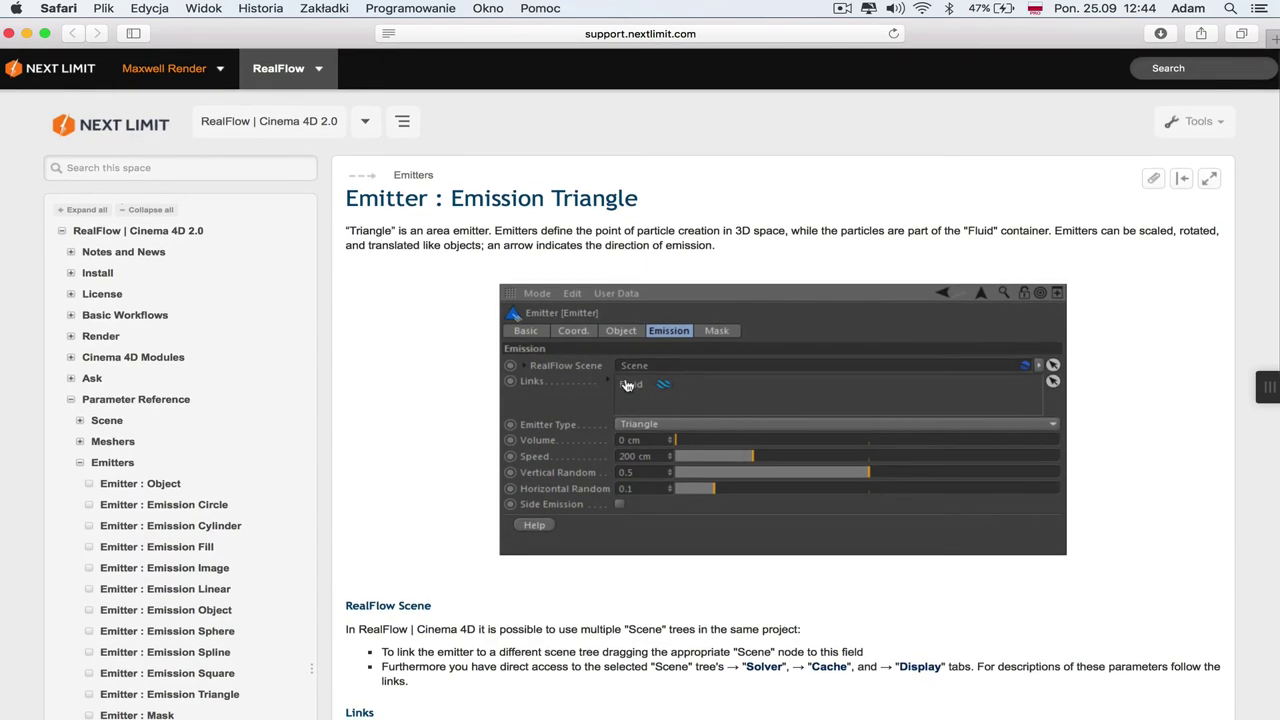
{"action": "left_click", "coordinate": [8, 34]}
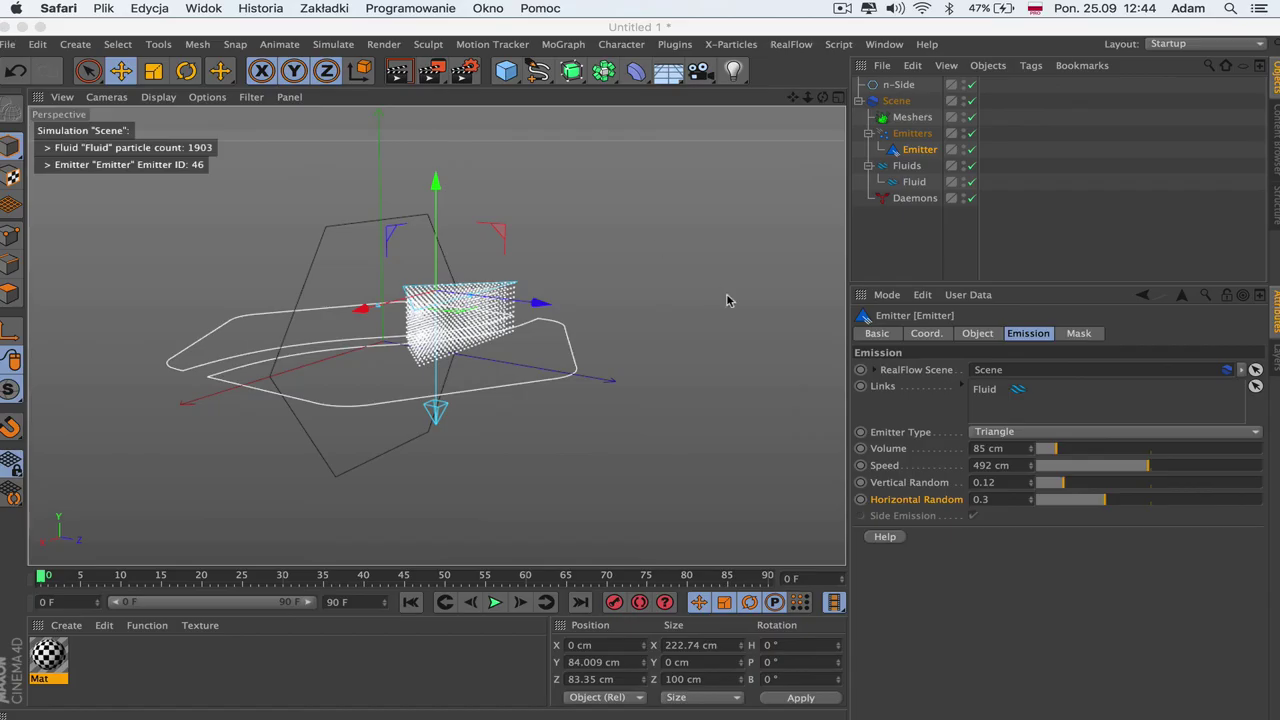